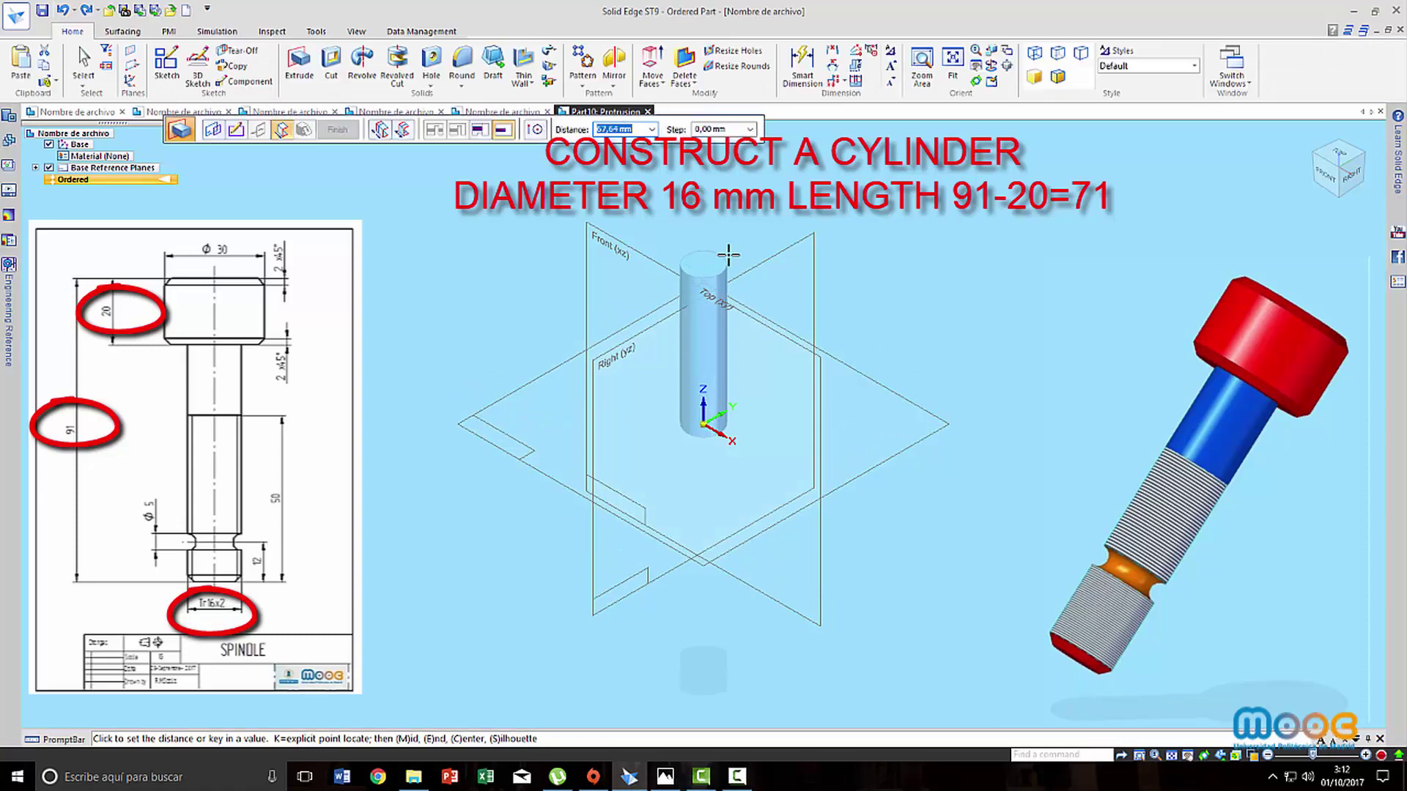
Extrude the 16 mm circle upward by 71 mm to form the spindle's shank
text(71)
key(Return)
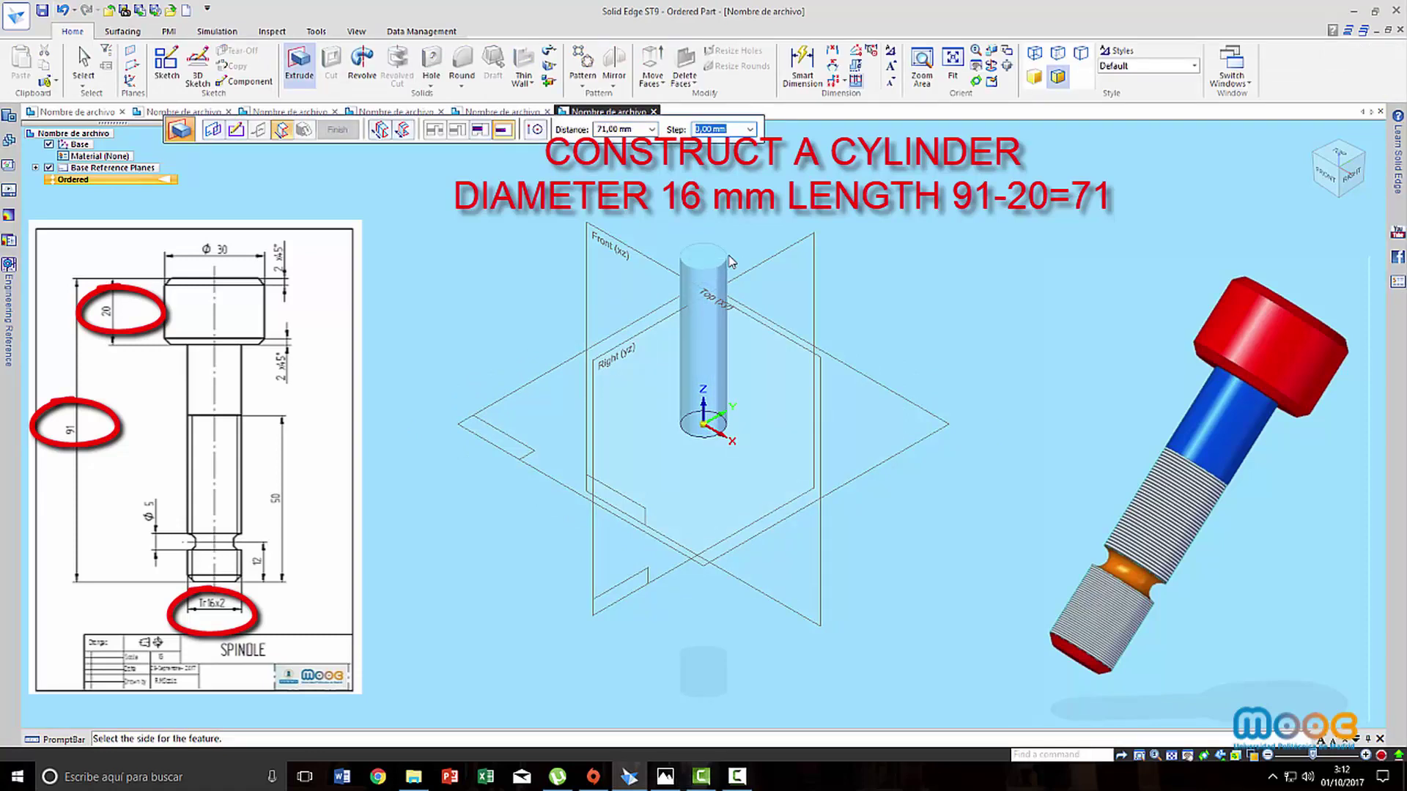
click(730, 261)
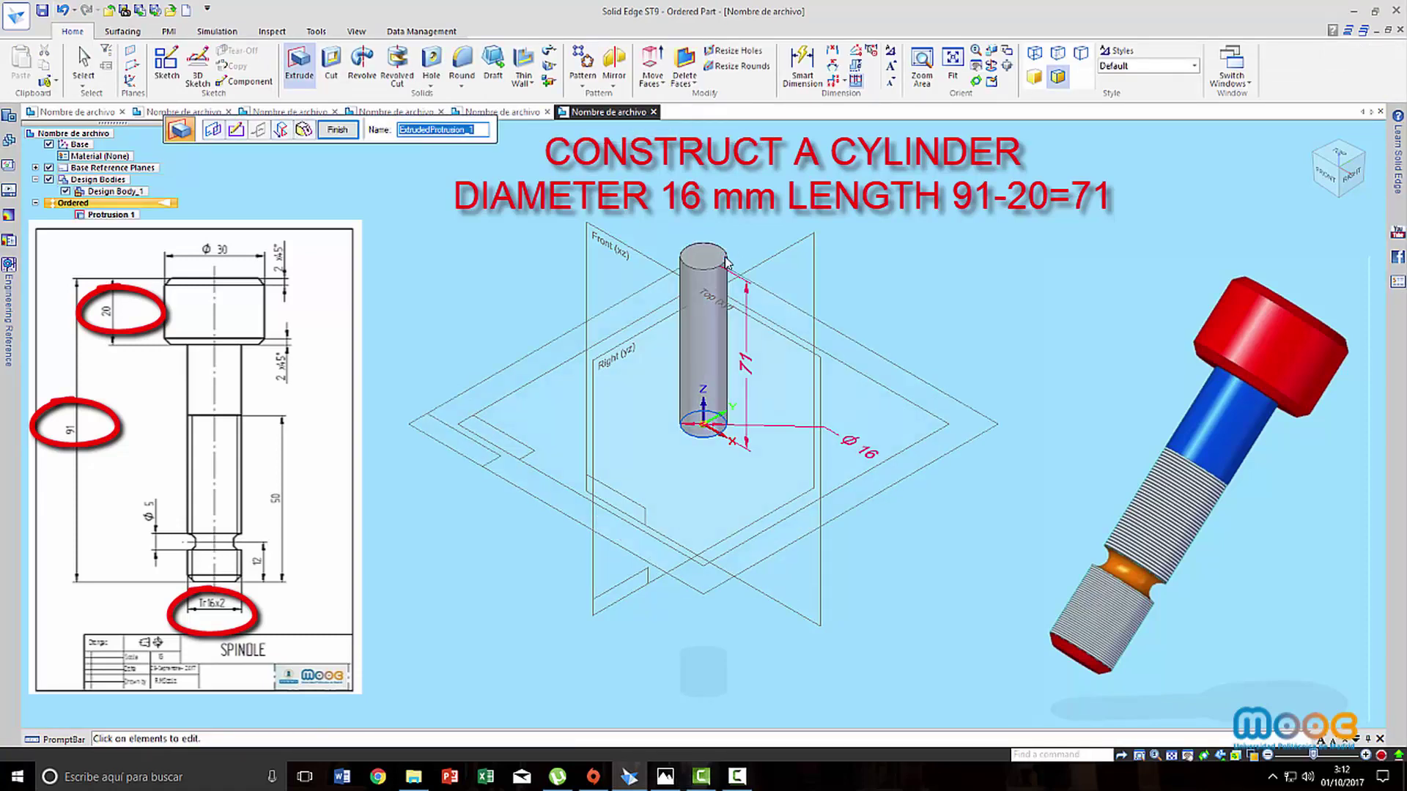
click(337, 131)
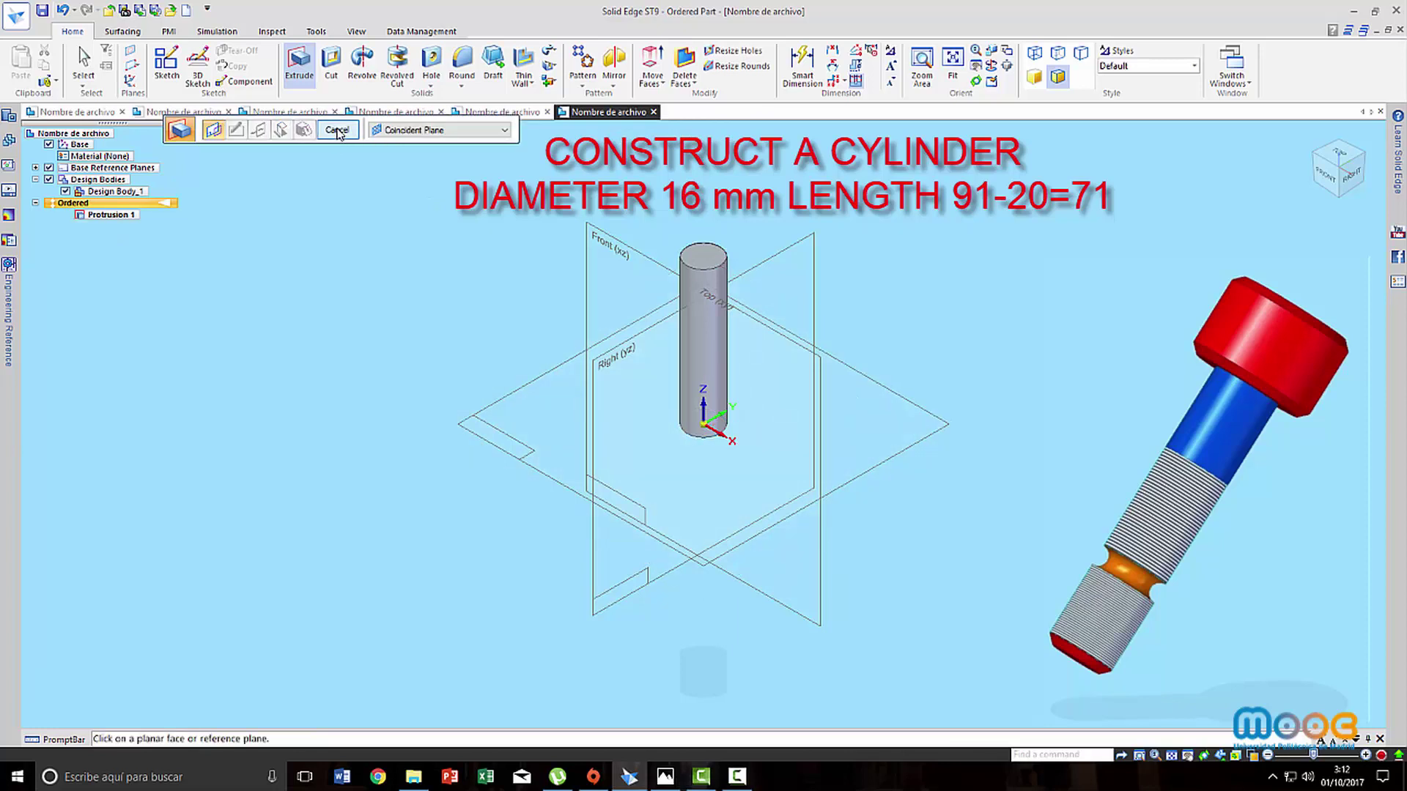
click(337, 131)
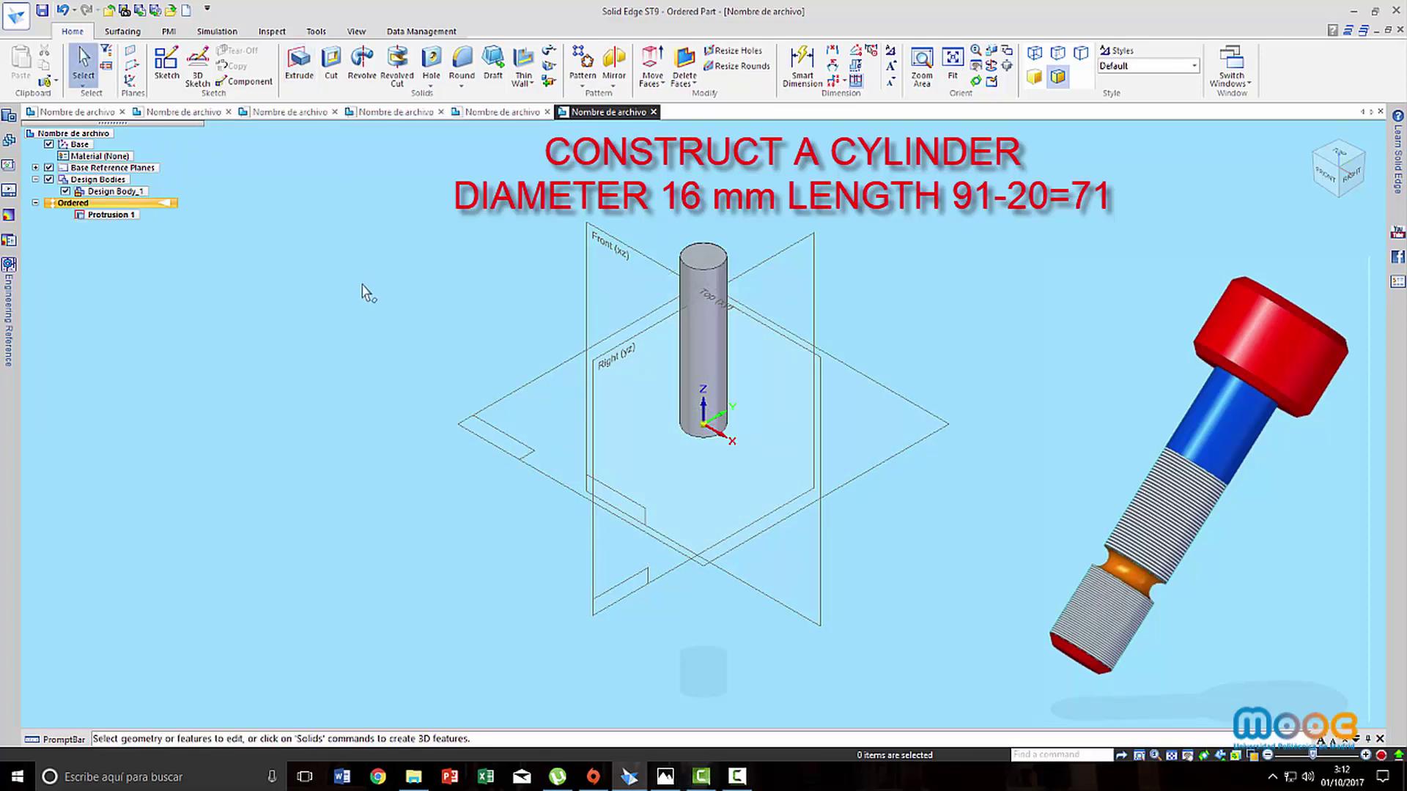
Start an ISO Metric standard thread on the shank cylinder, beginning at its lower end
click(434, 74)
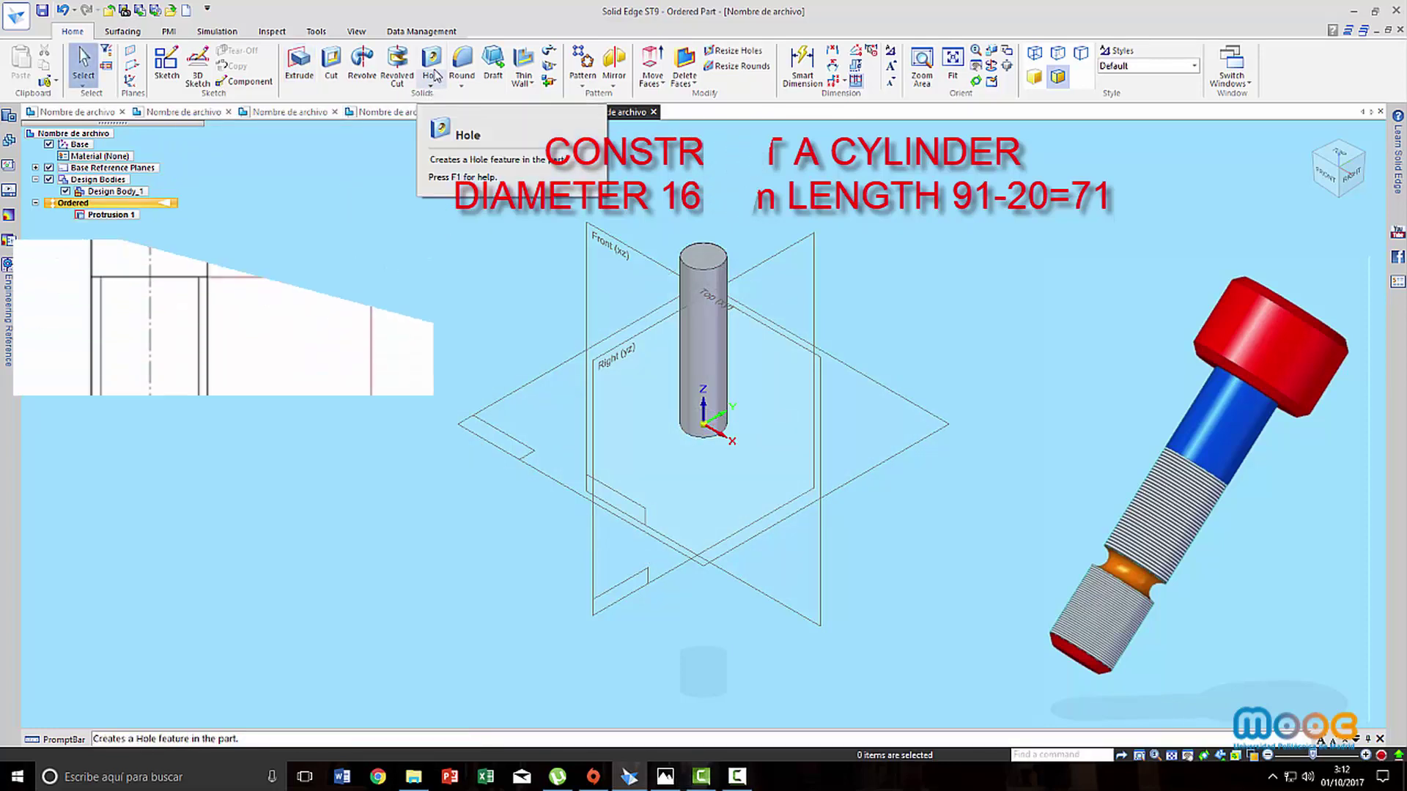
click(431, 86)
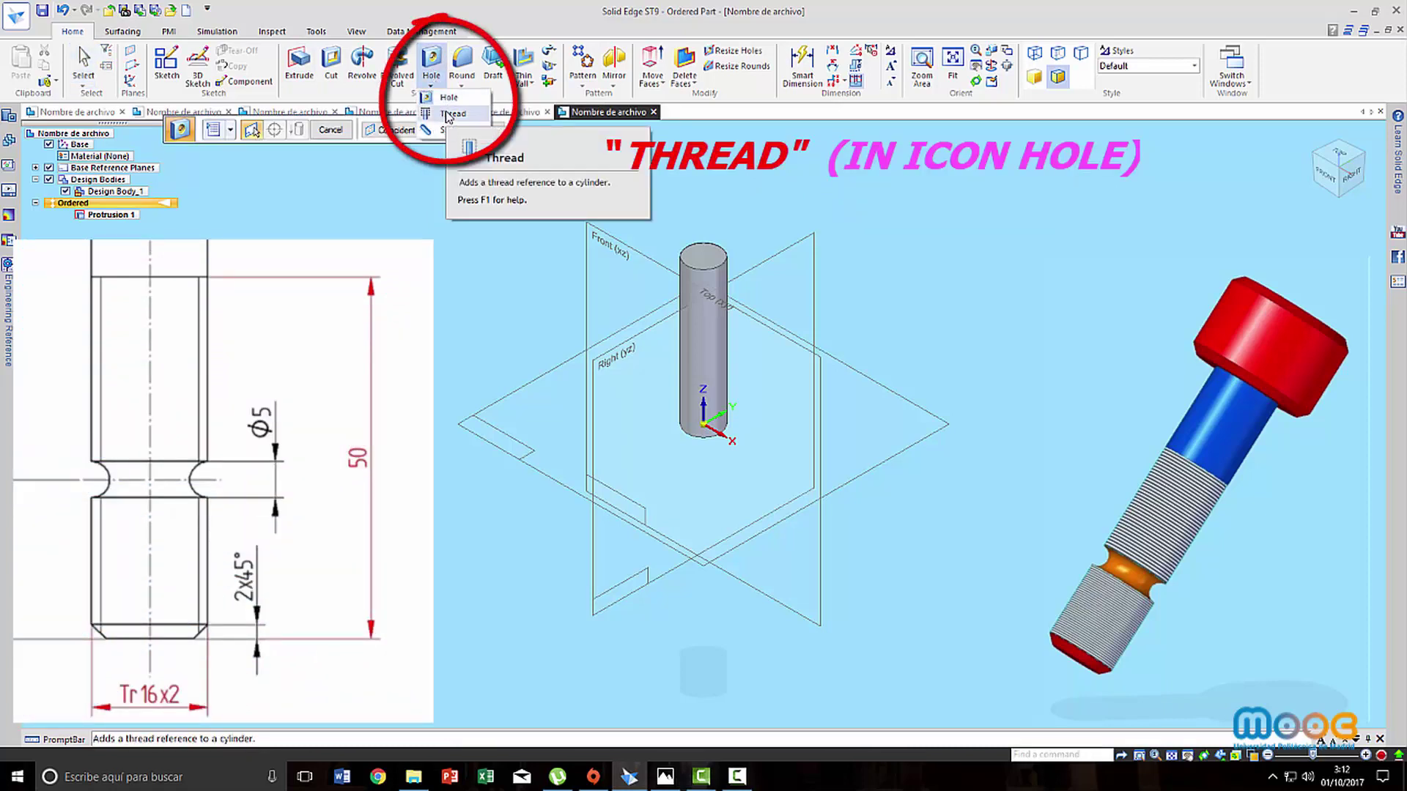
click(450, 114)
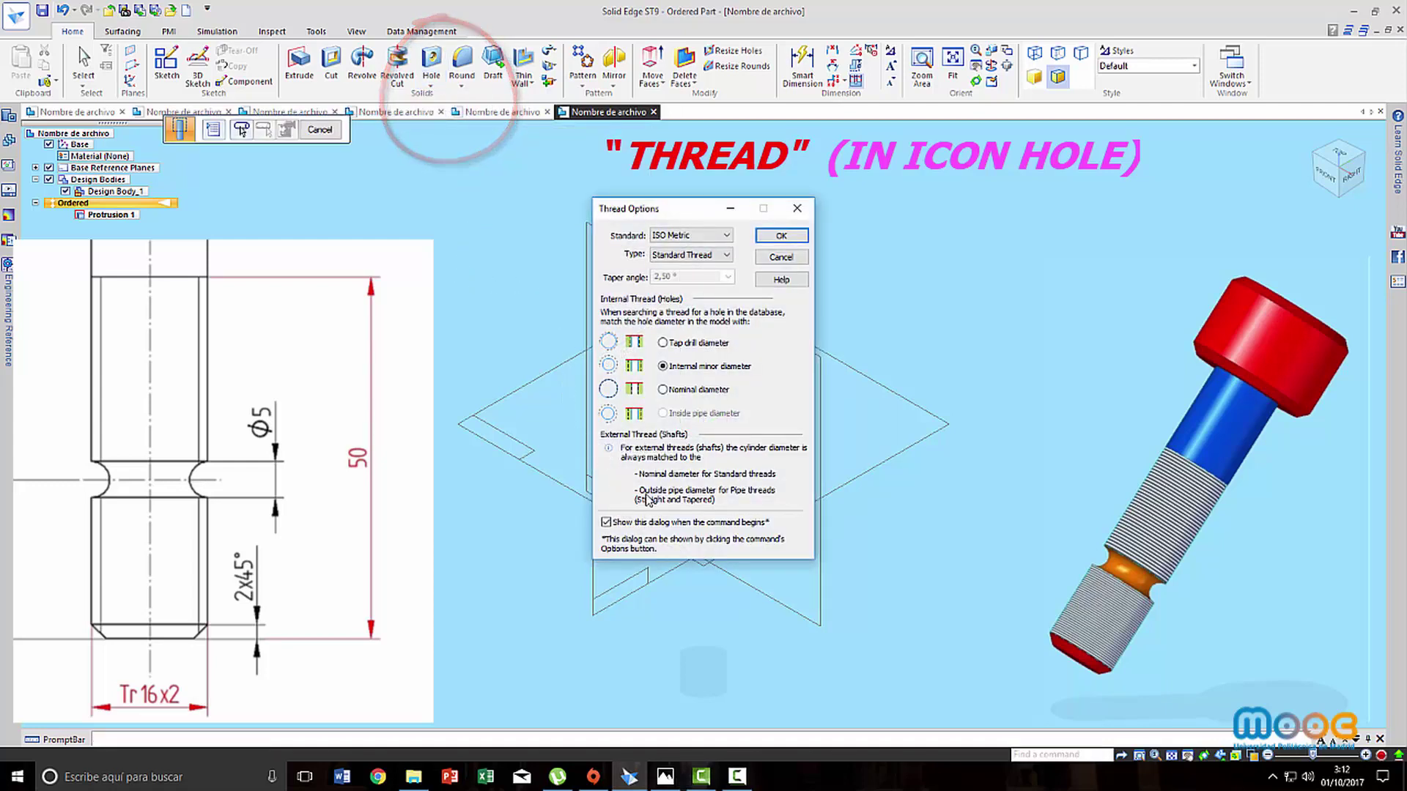
click(782, 235)
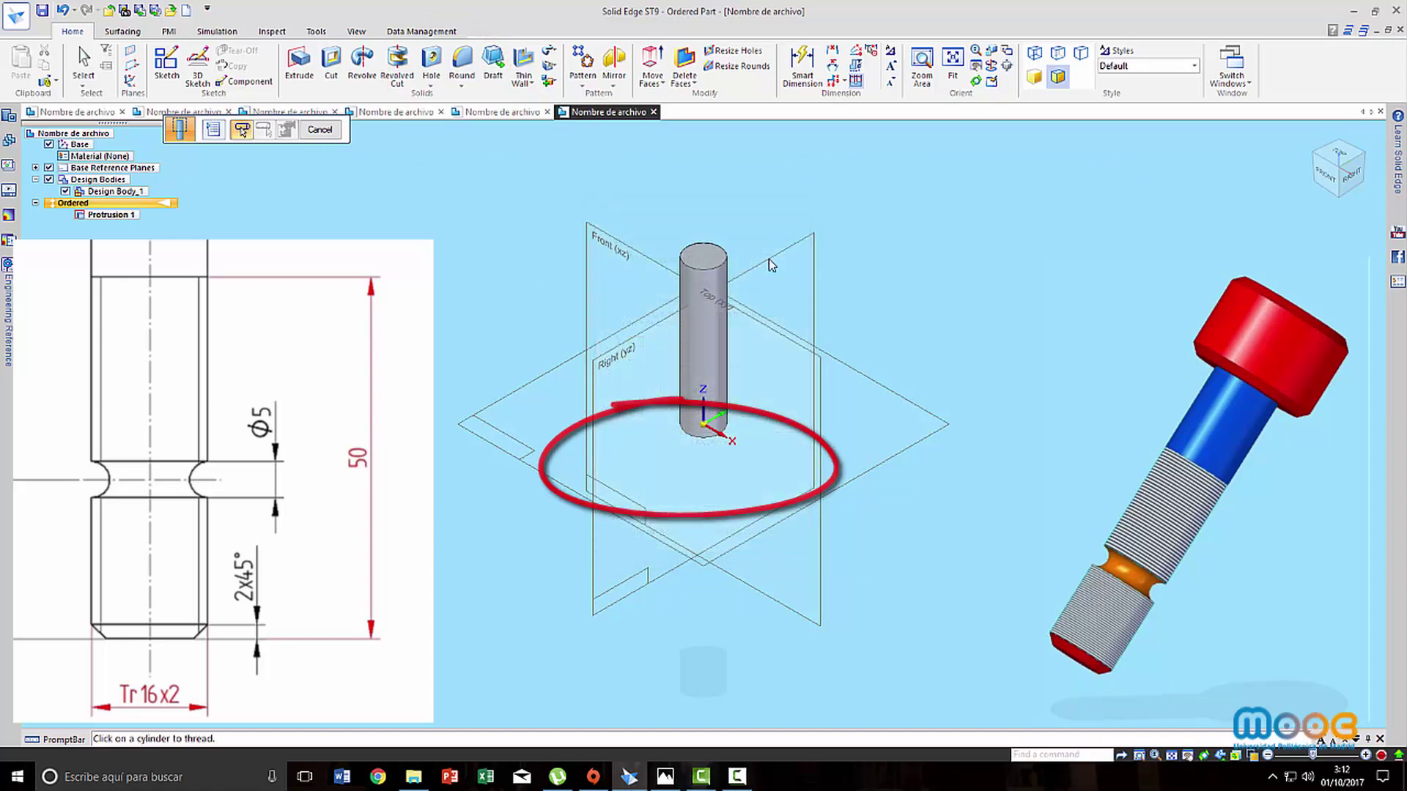
click(712, 360)
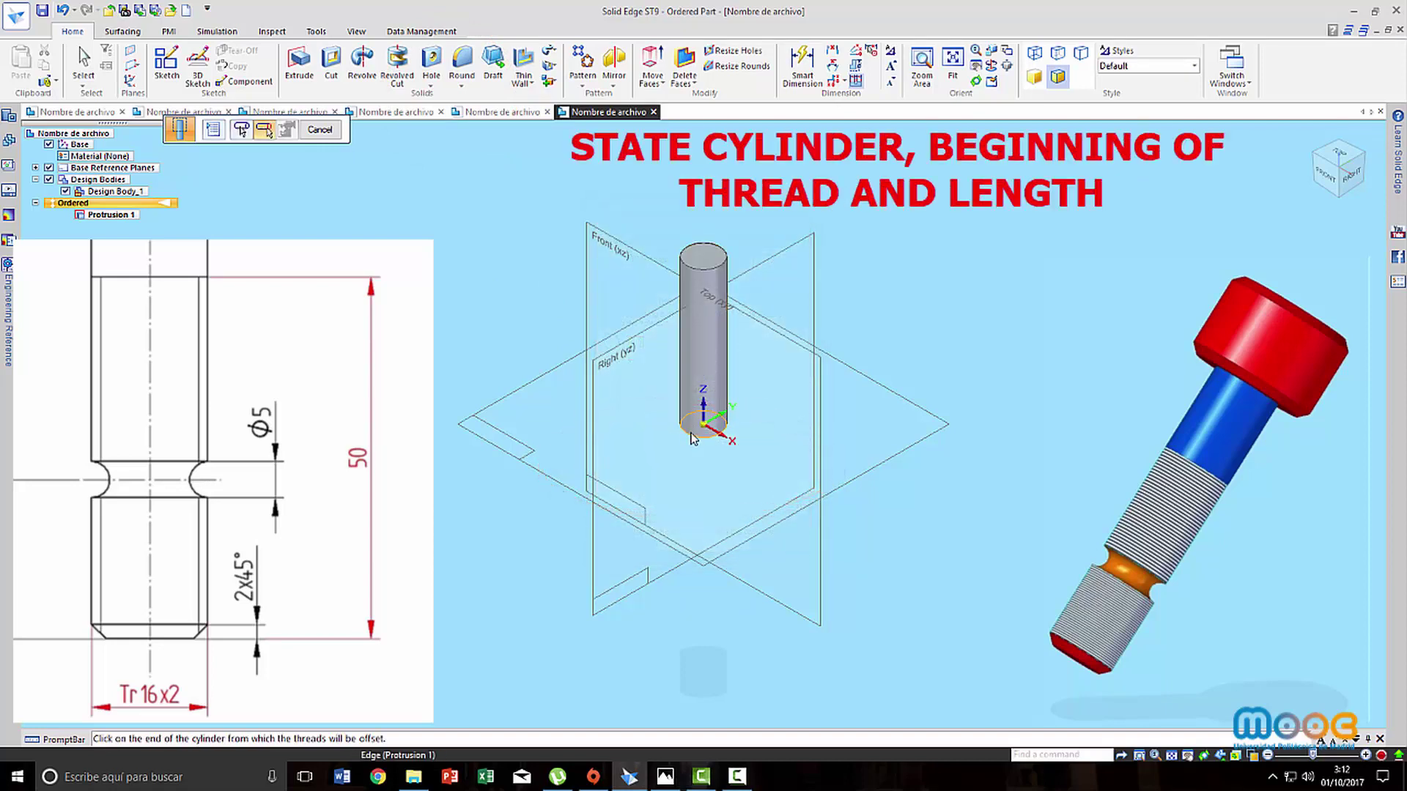
click(692, 438)
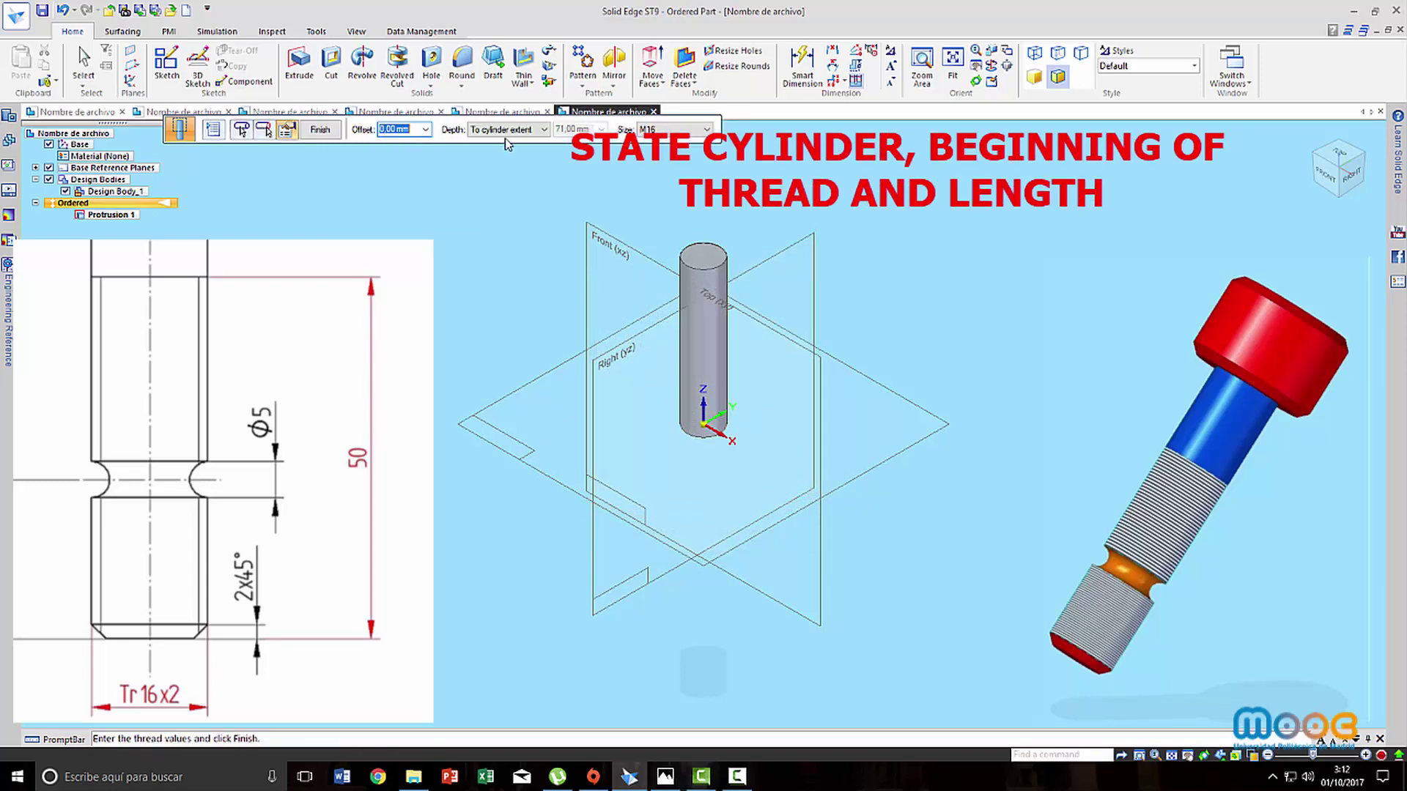
Give the M16 thread a finite depth of 50 mm and finish it
click(543, 132)
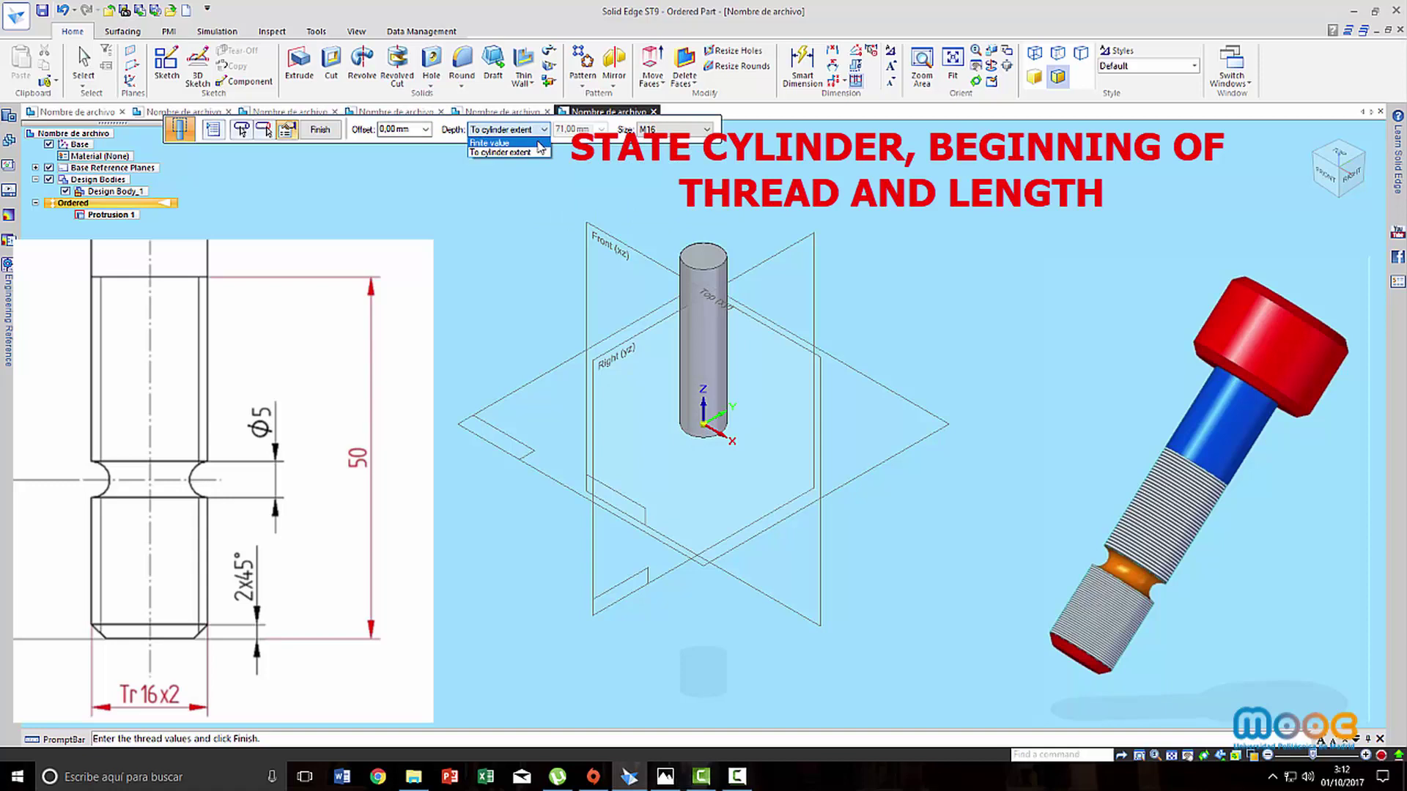
click(540, 144)
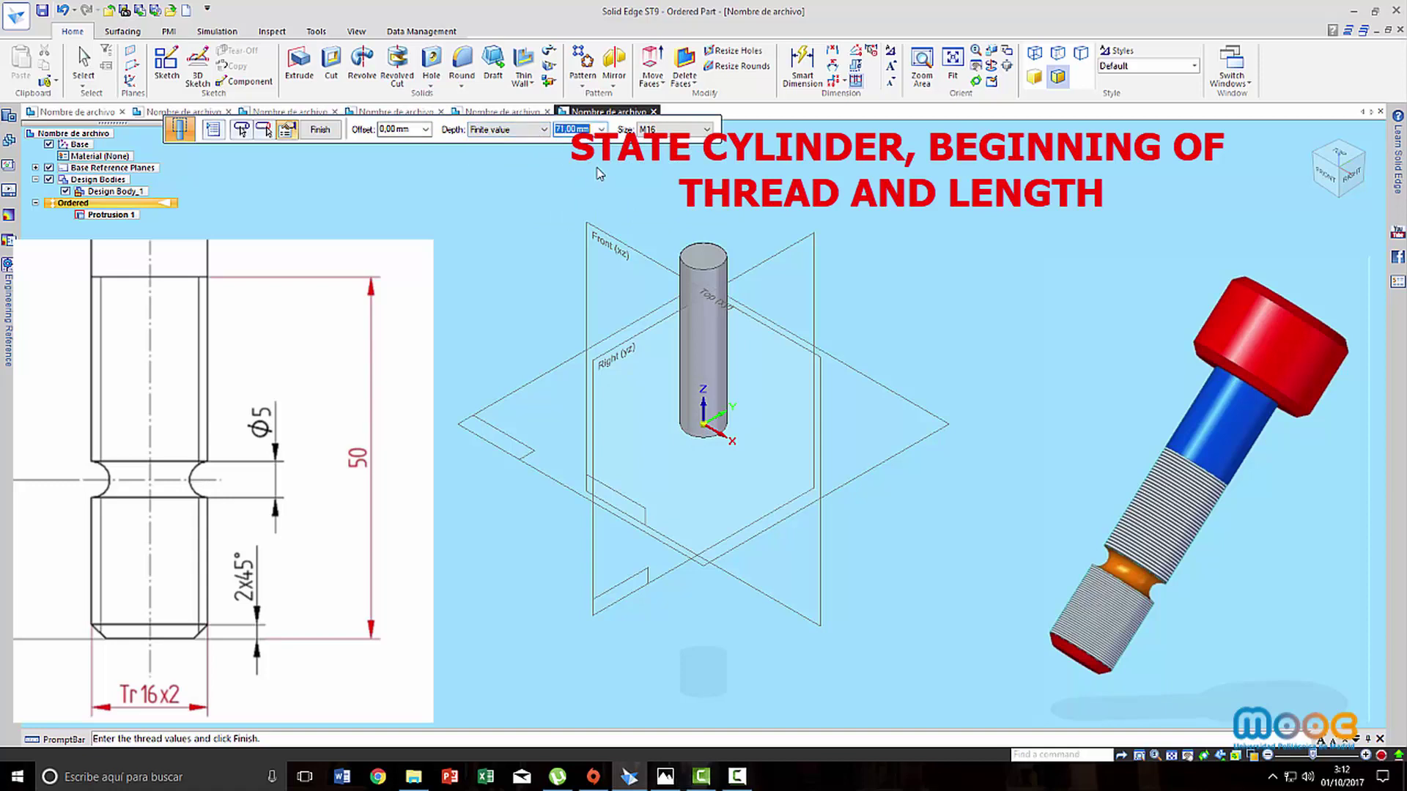
key(Return)
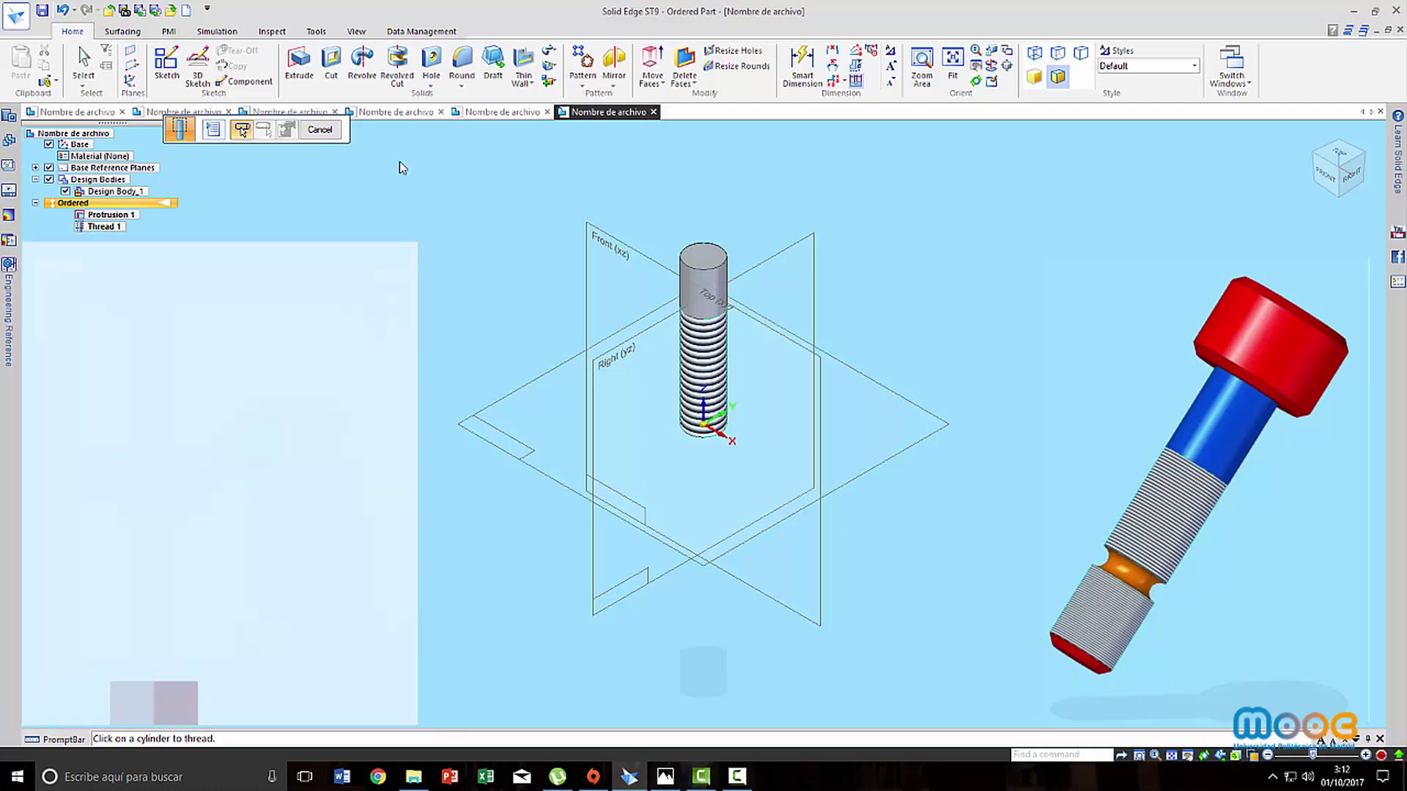
click(320, 130)
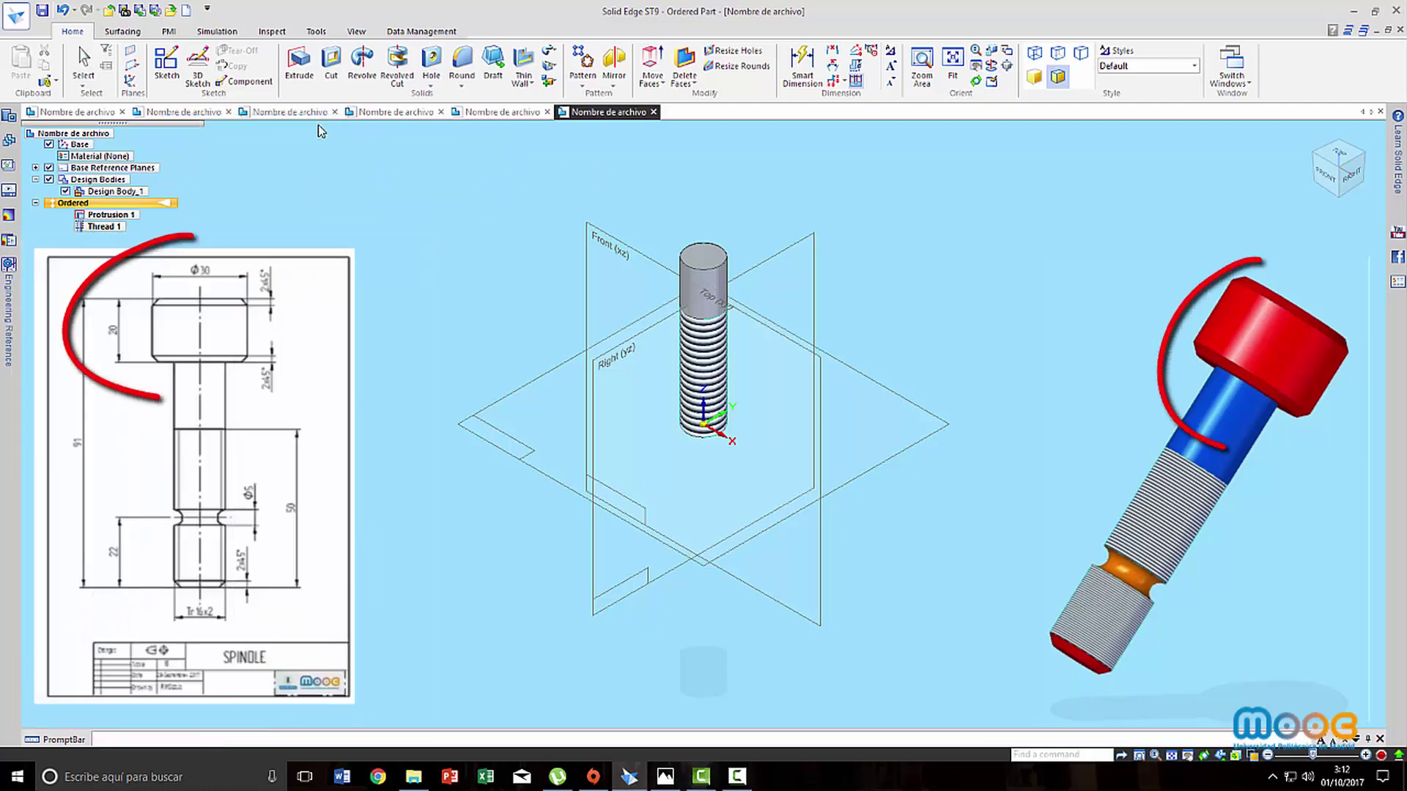
Start an extrusion on the shank's top face and sketch a circle about 22 mm in diameter centred on the axis
click(299, 61)
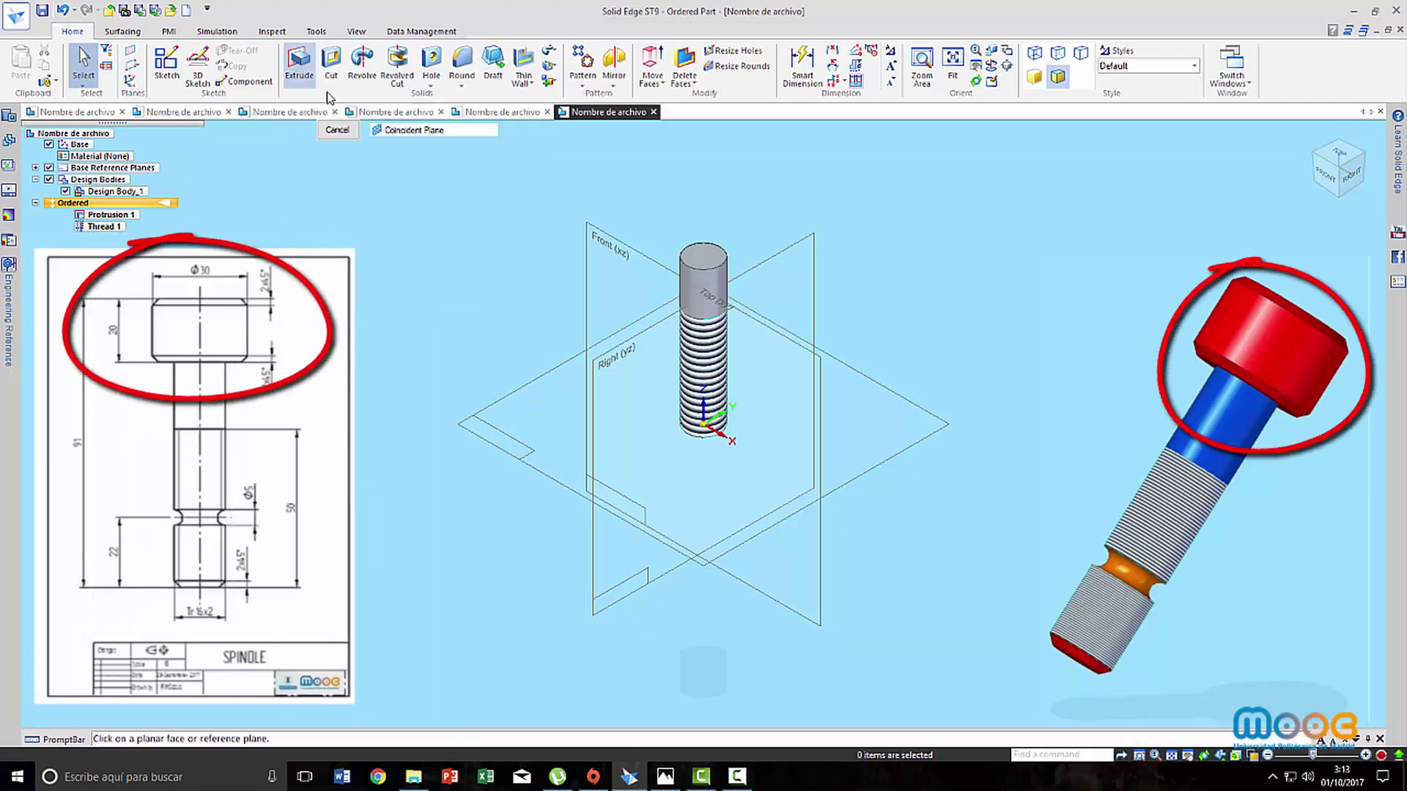
click(693, 255)
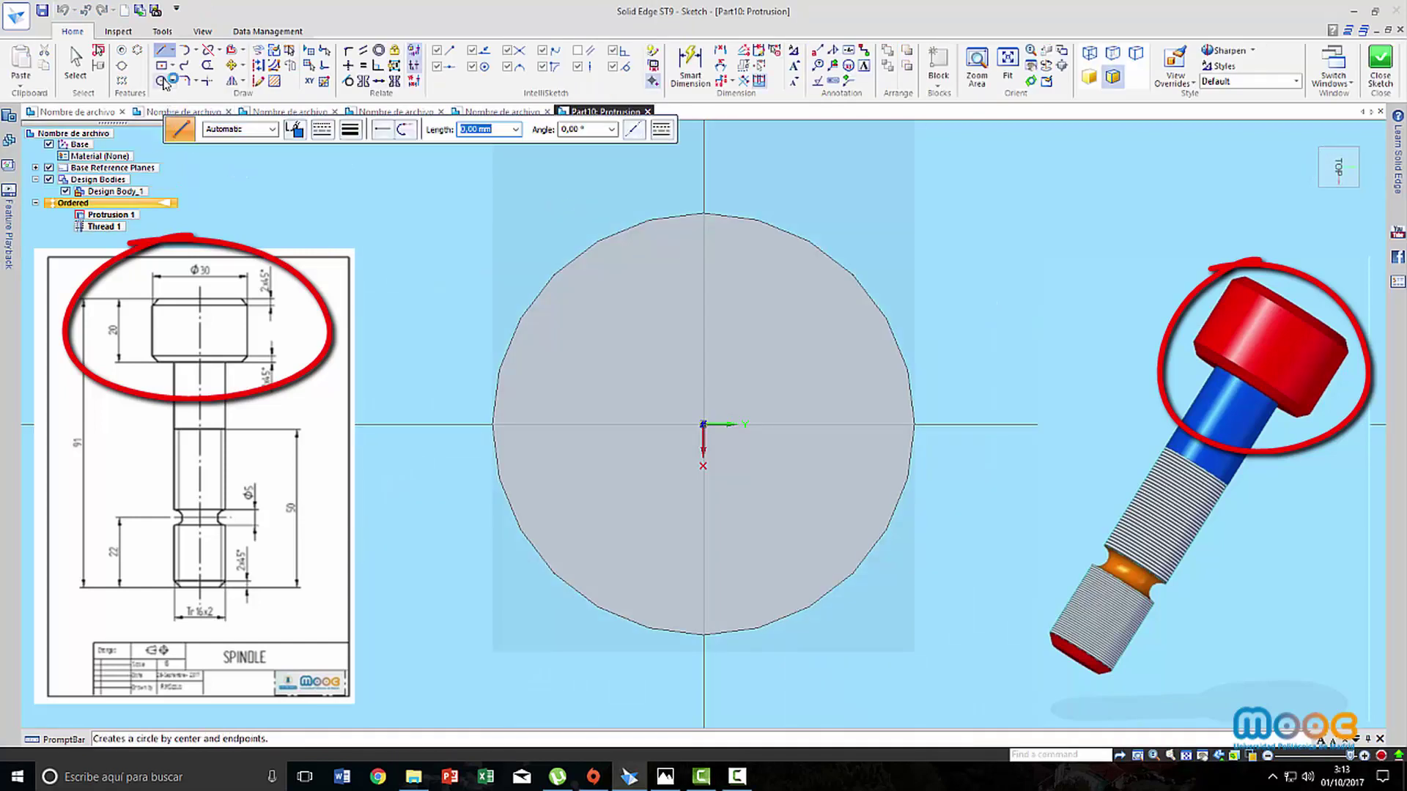
click(162, 81)
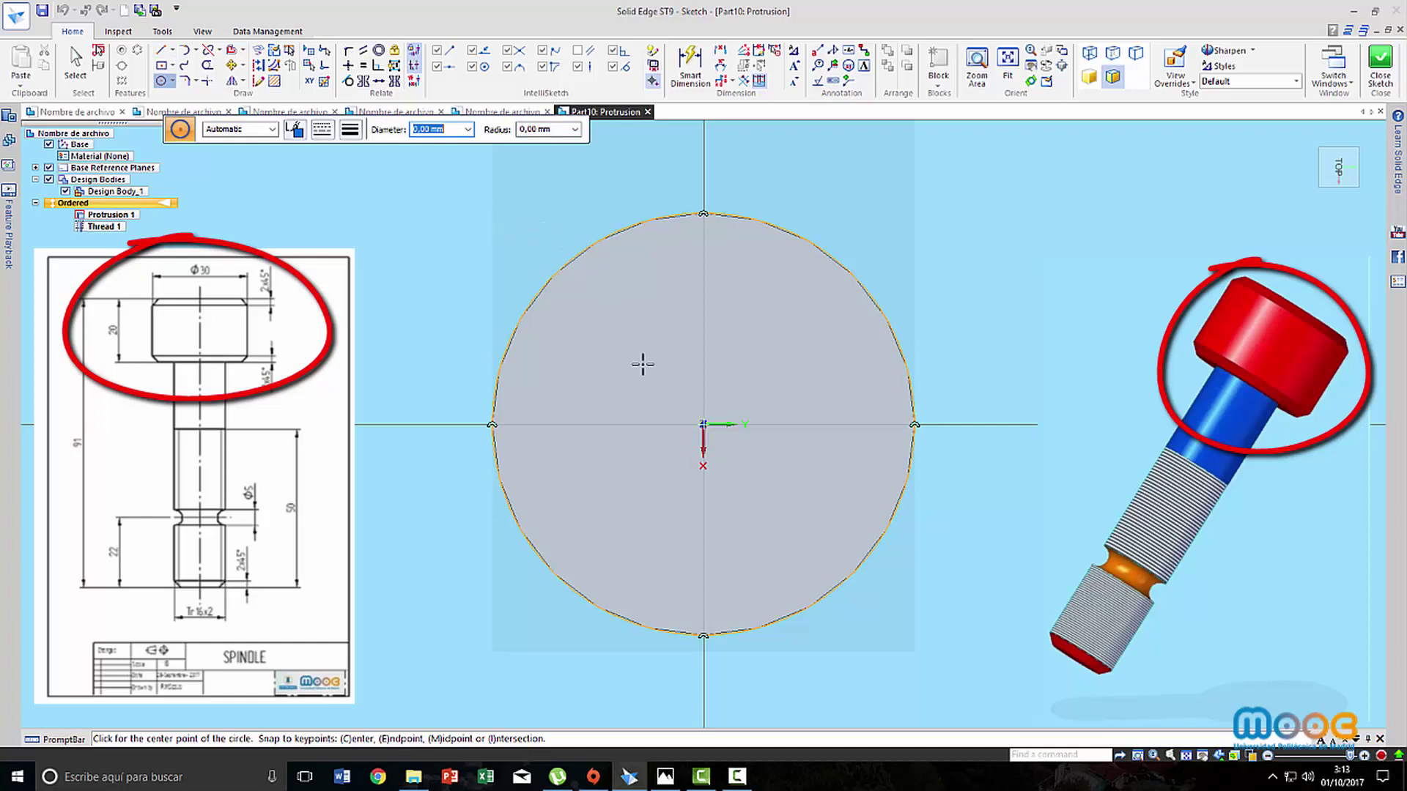
click(703, 424)
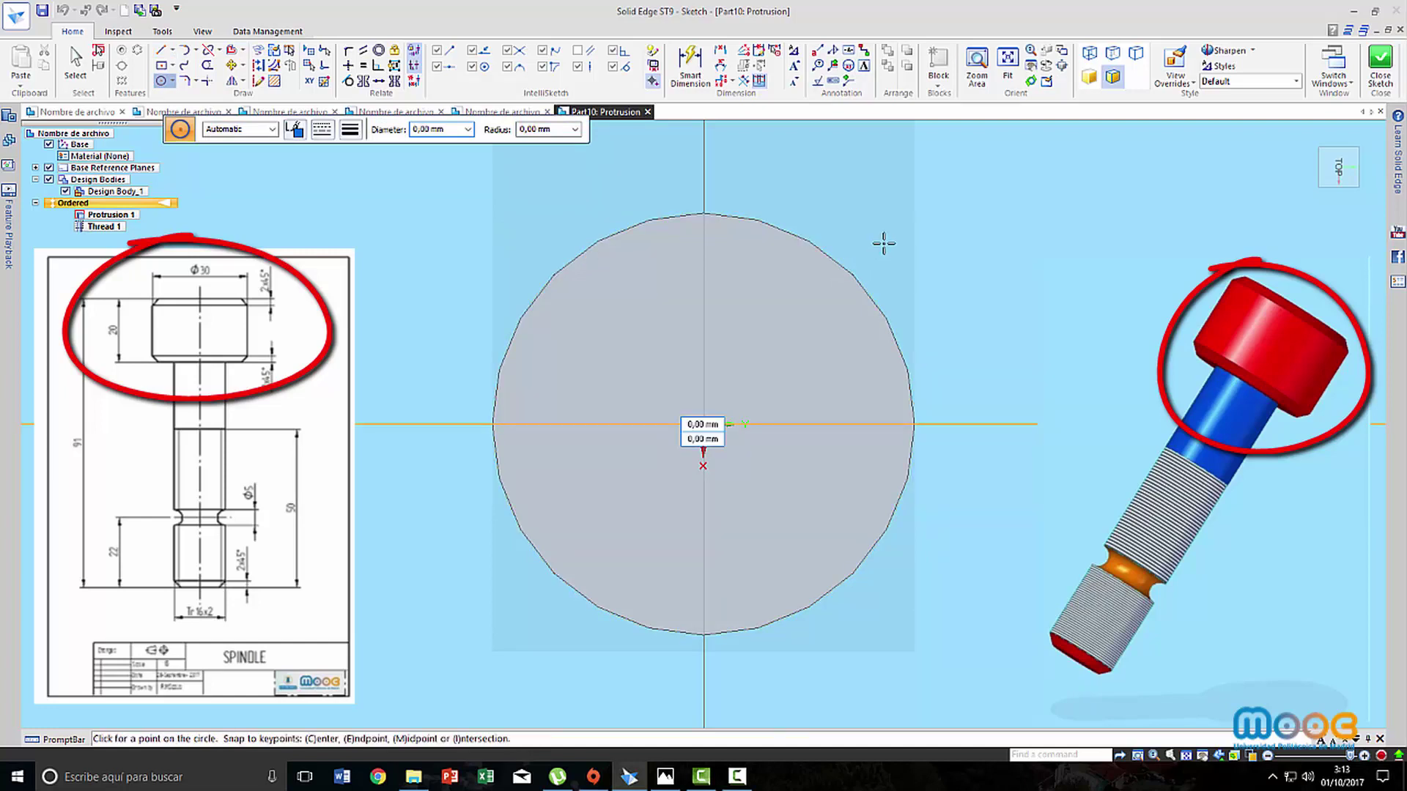
click(902, 214)
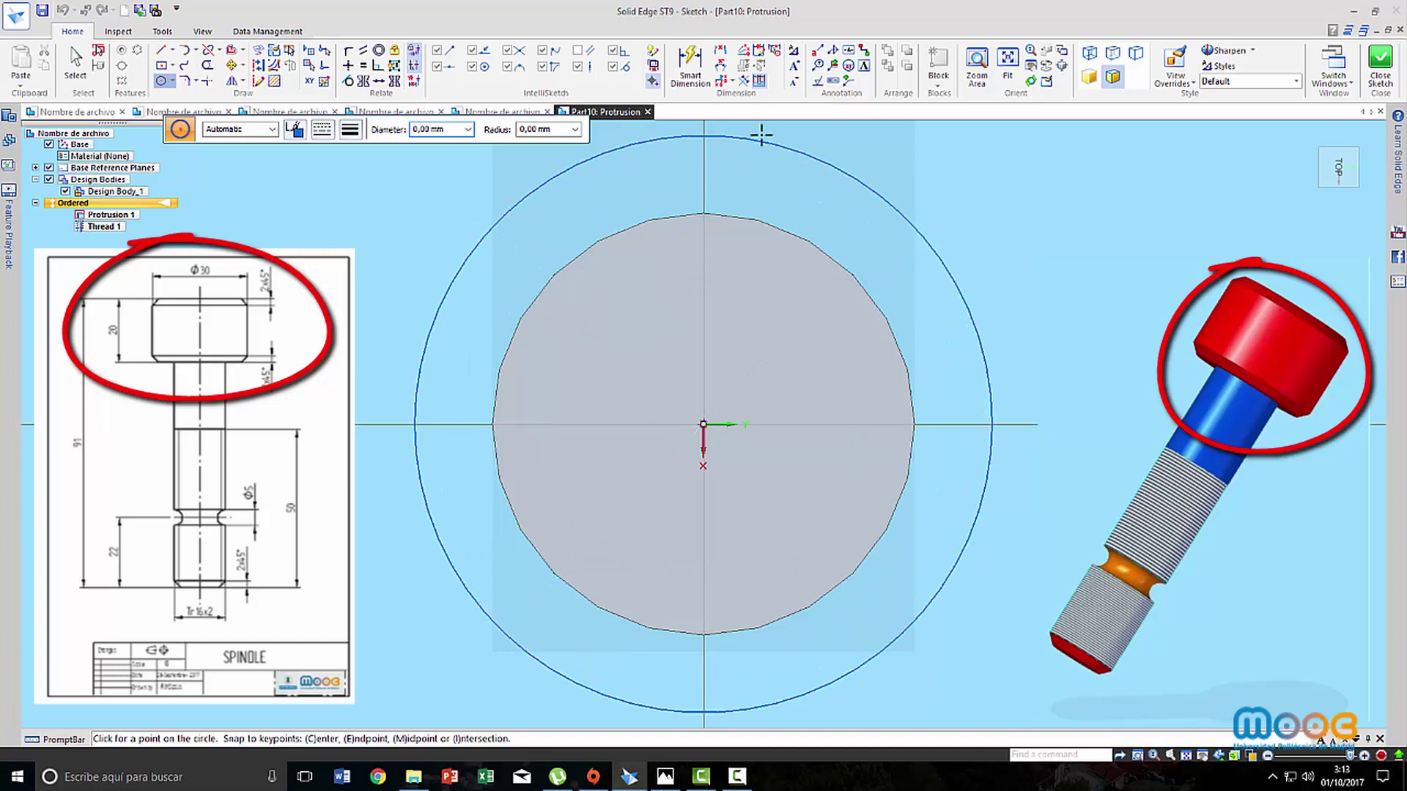
Dimension the head circle's diameter as 30 mm and close the sketch
click(690, 66)
click(865, 183)
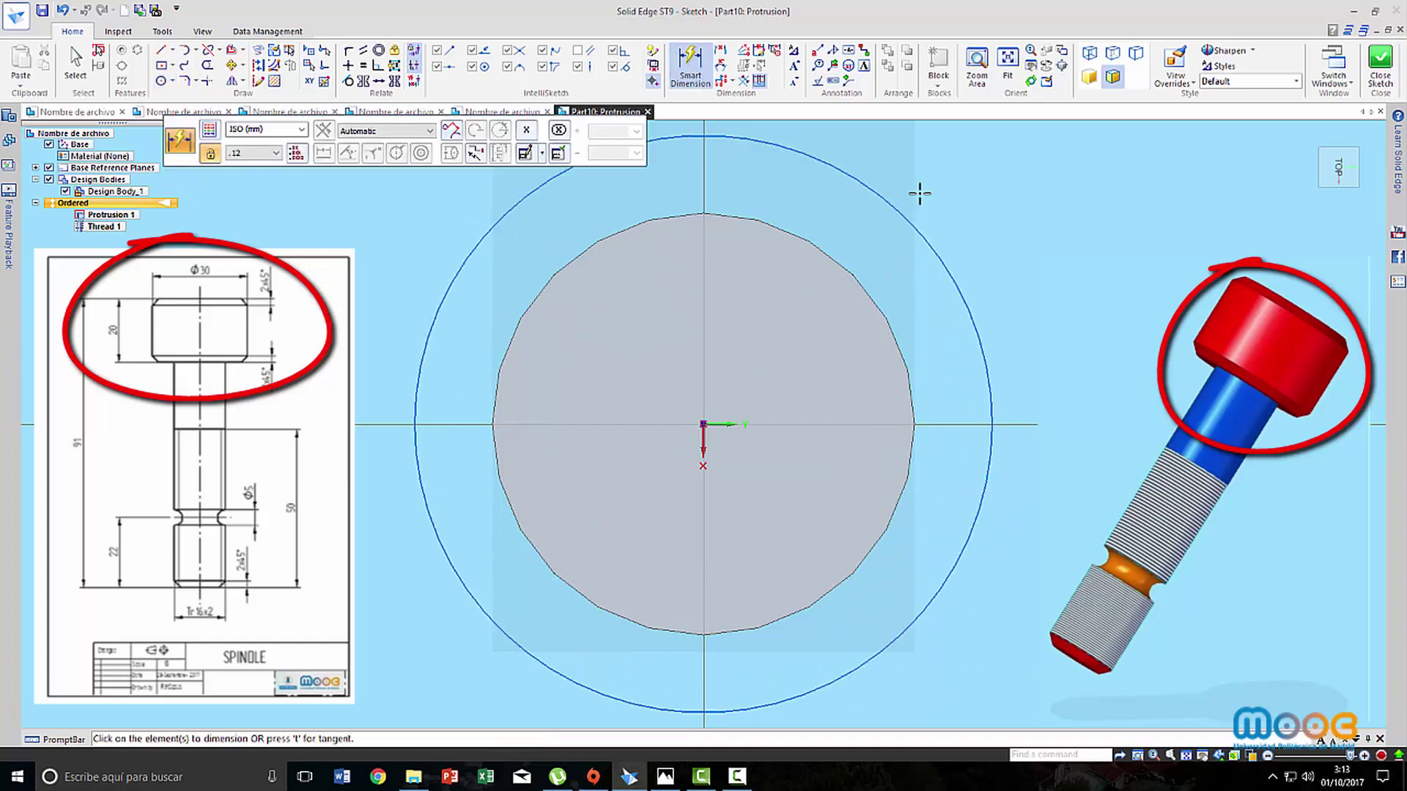
click(1006, 198)
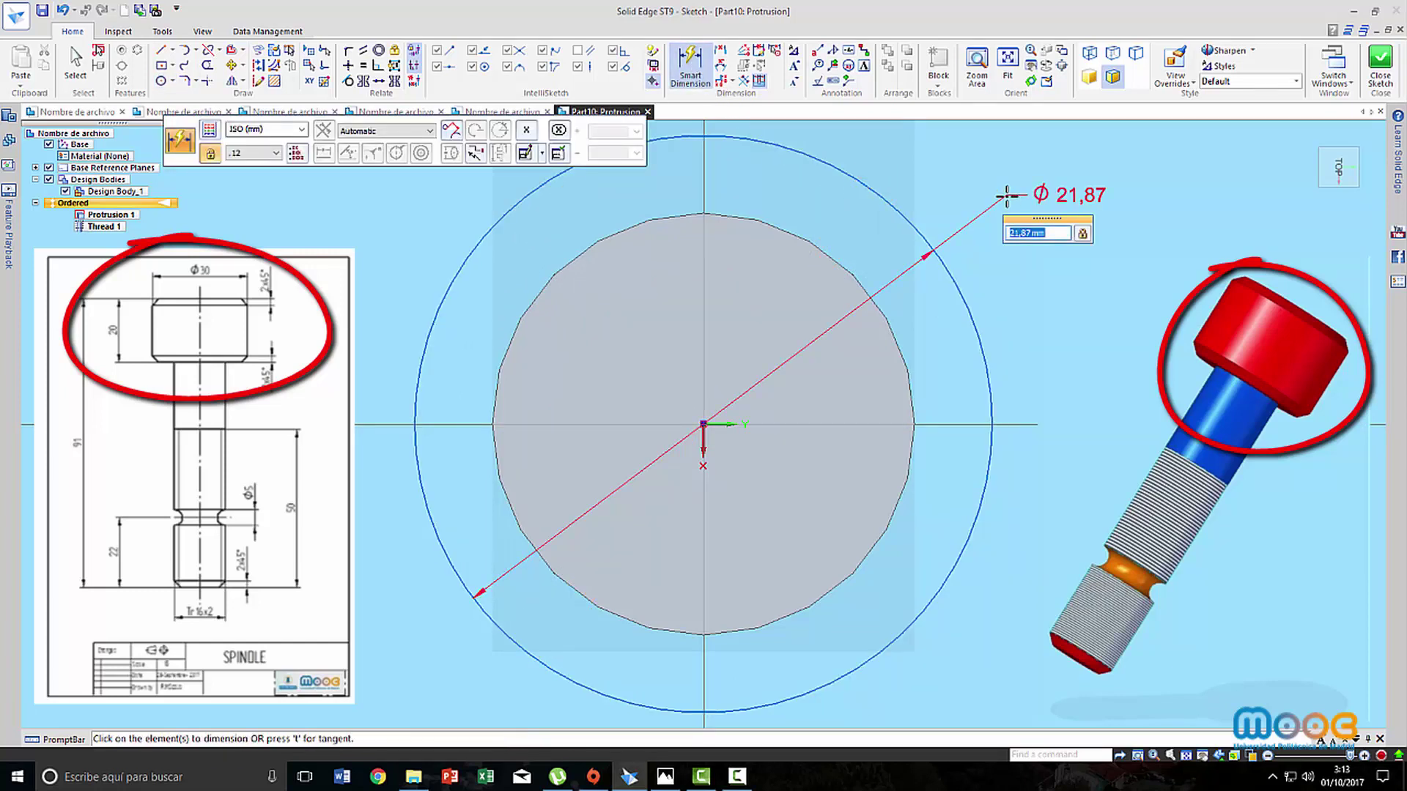
key(Return)
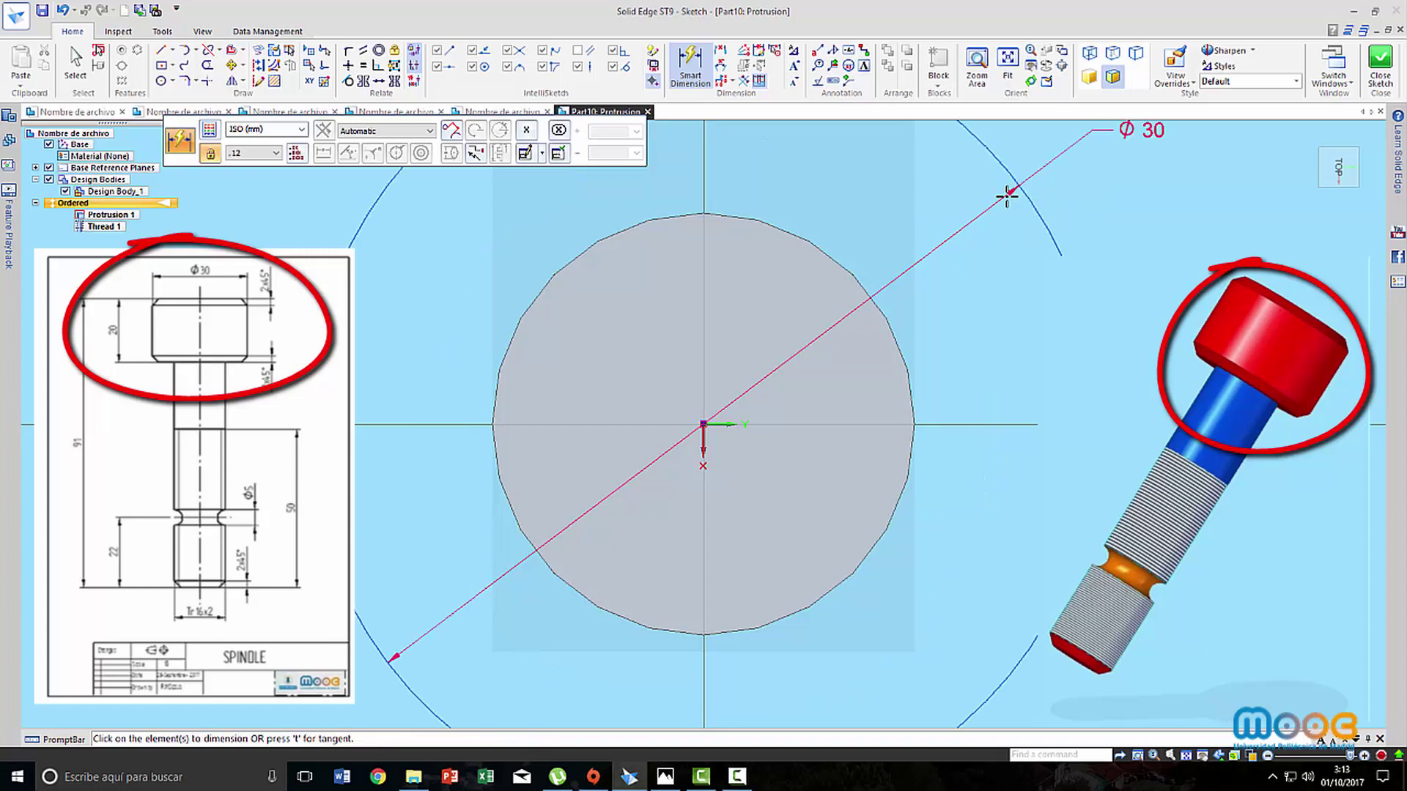
click(1381, 65)
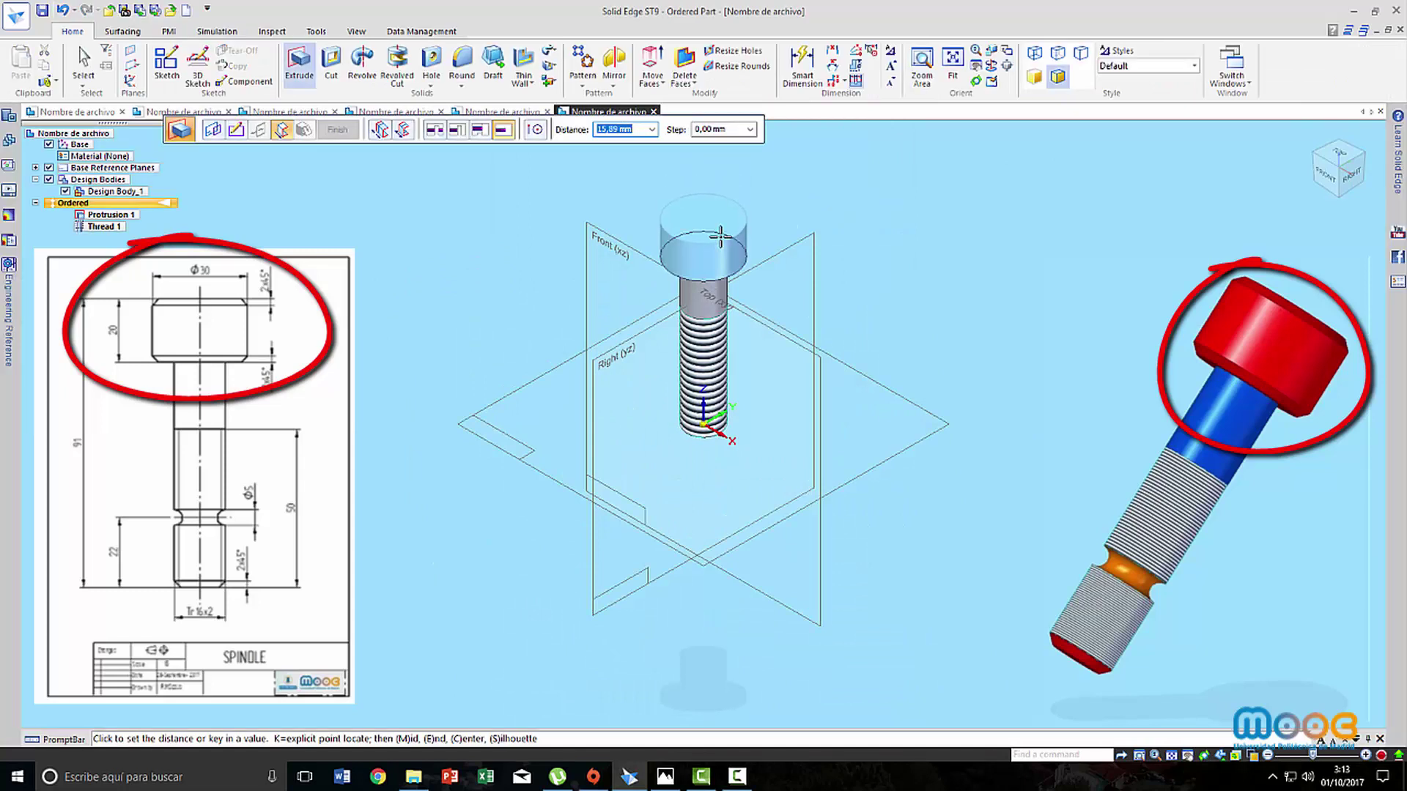
Extrude the head circle 20 mm upward from the shank's top face
key(Tab)
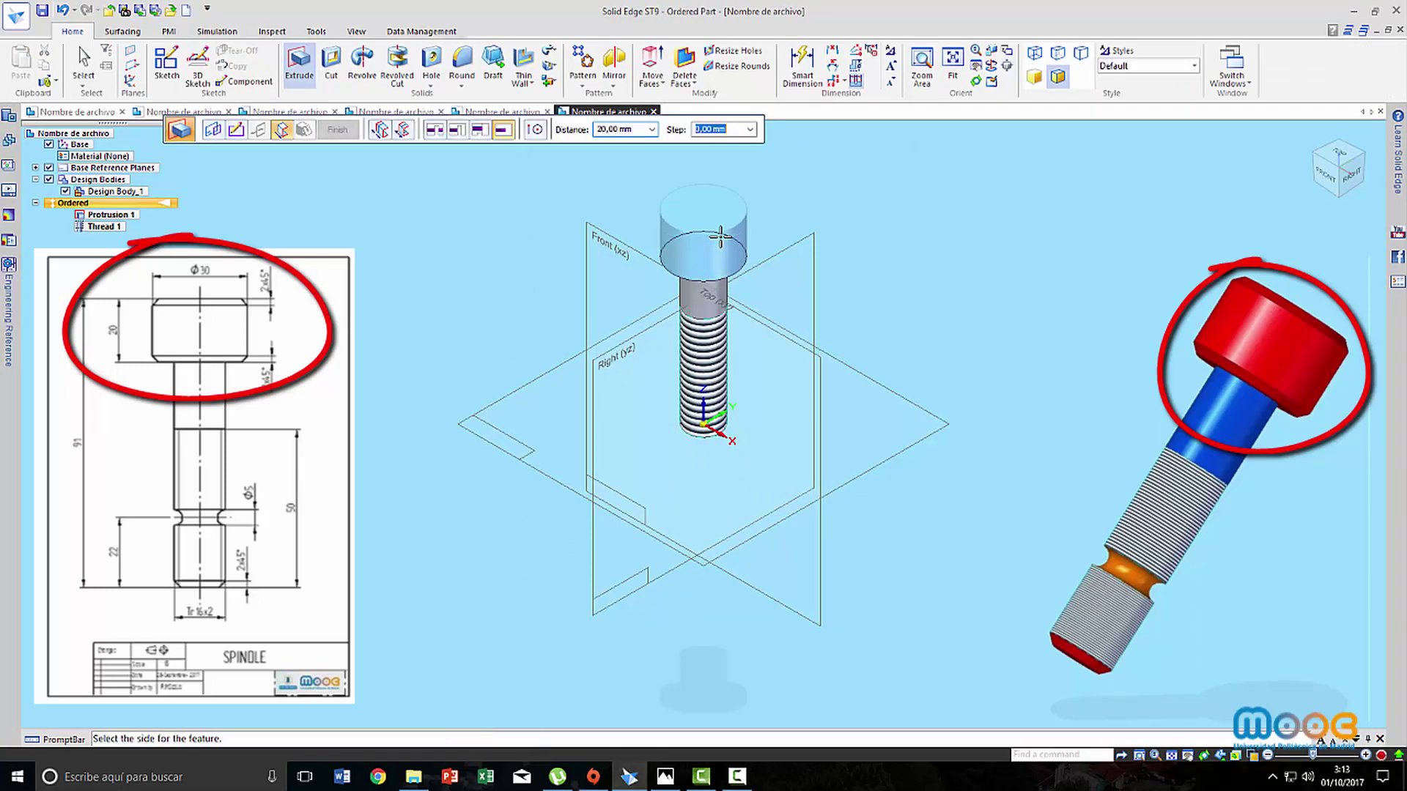
click(723, 242)
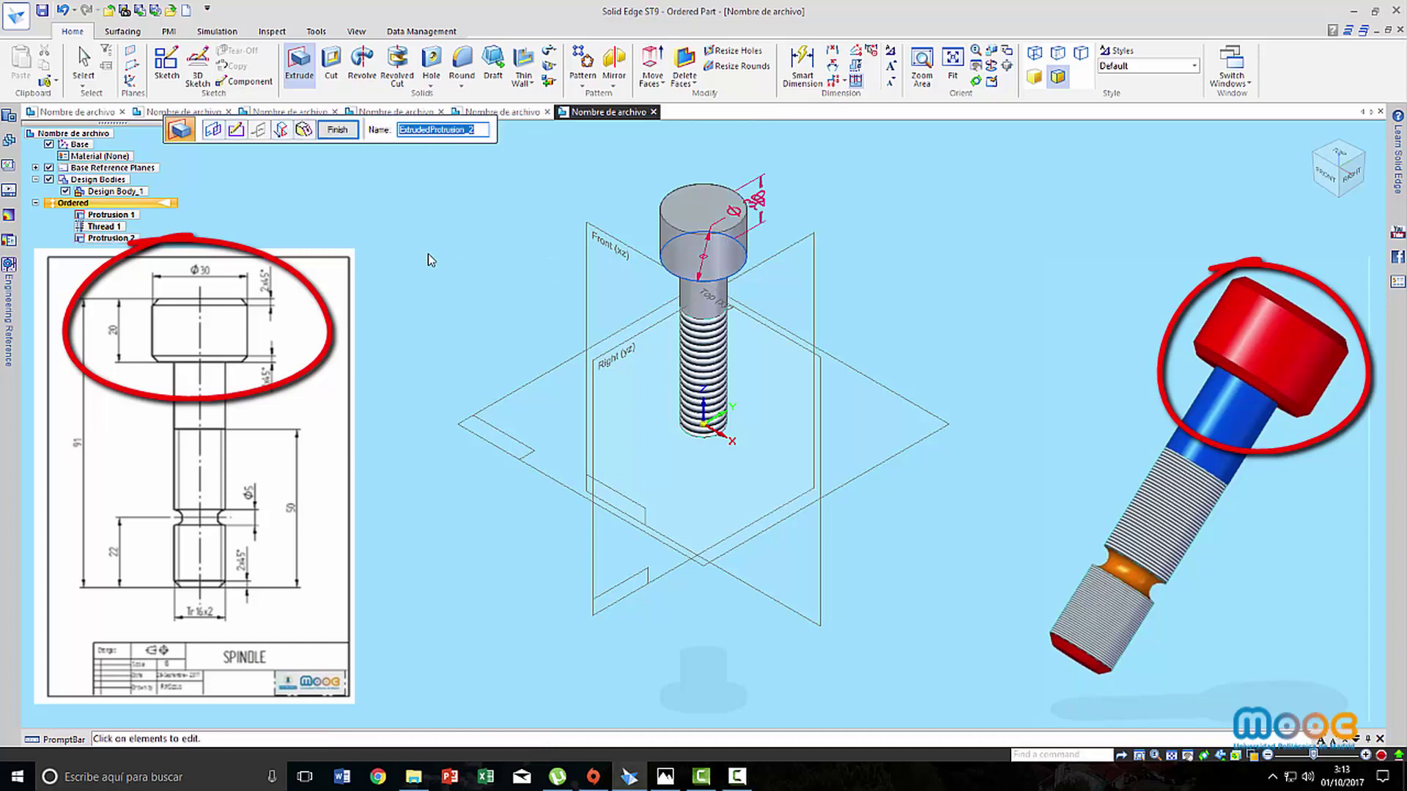
click(337, 130)
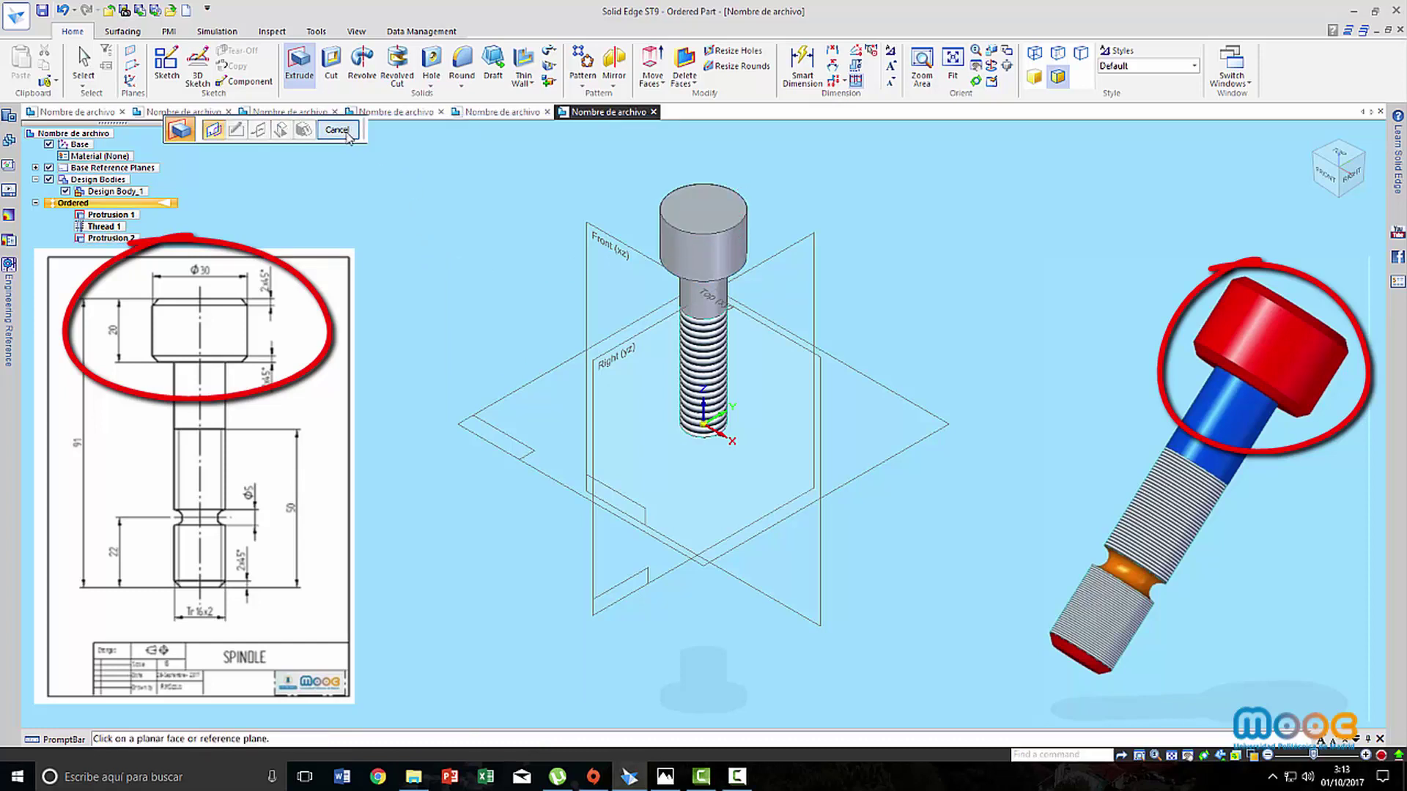
key(Escape)
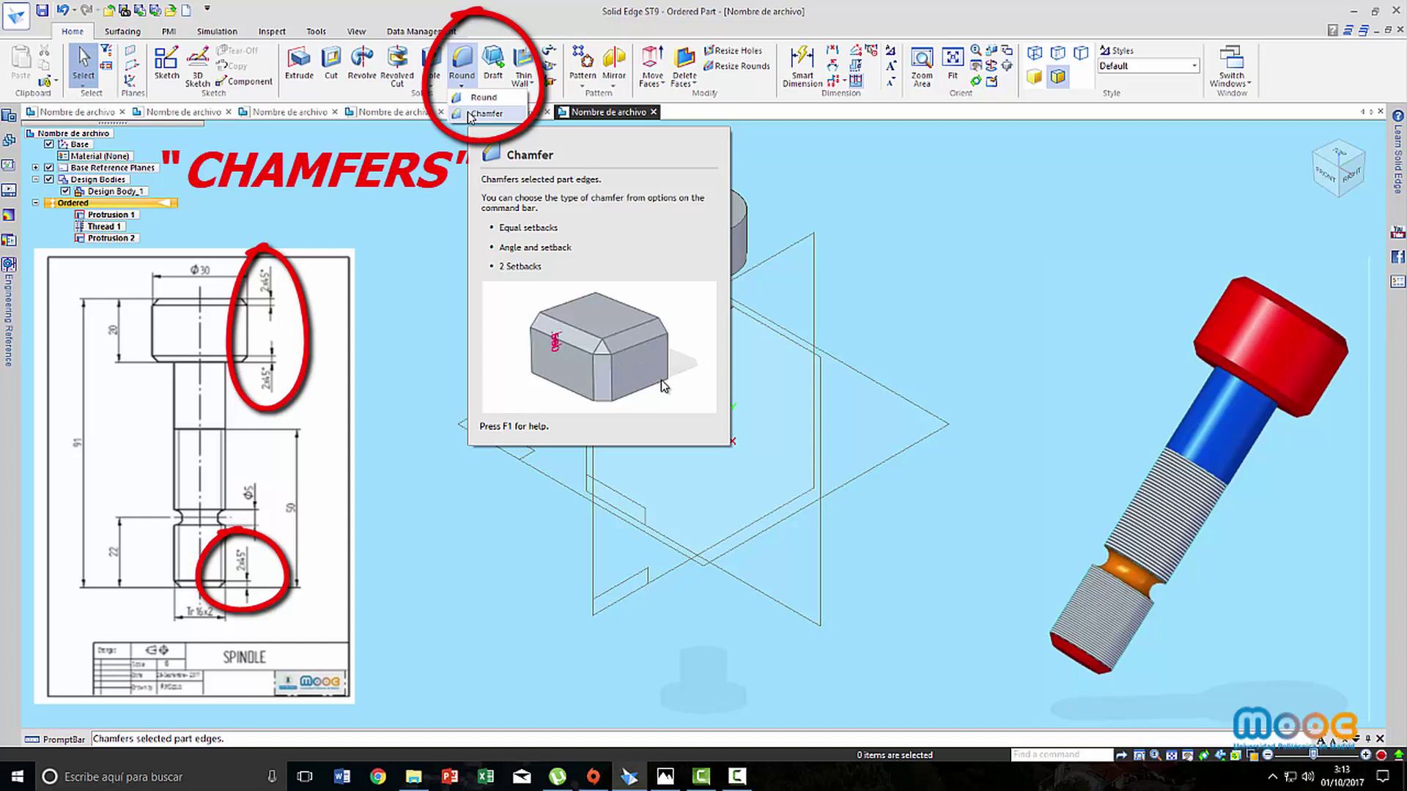
Chamfer both circular edges of the head and the shank's lower end edge with equal setbacks of 2 mm
click(470, 115)
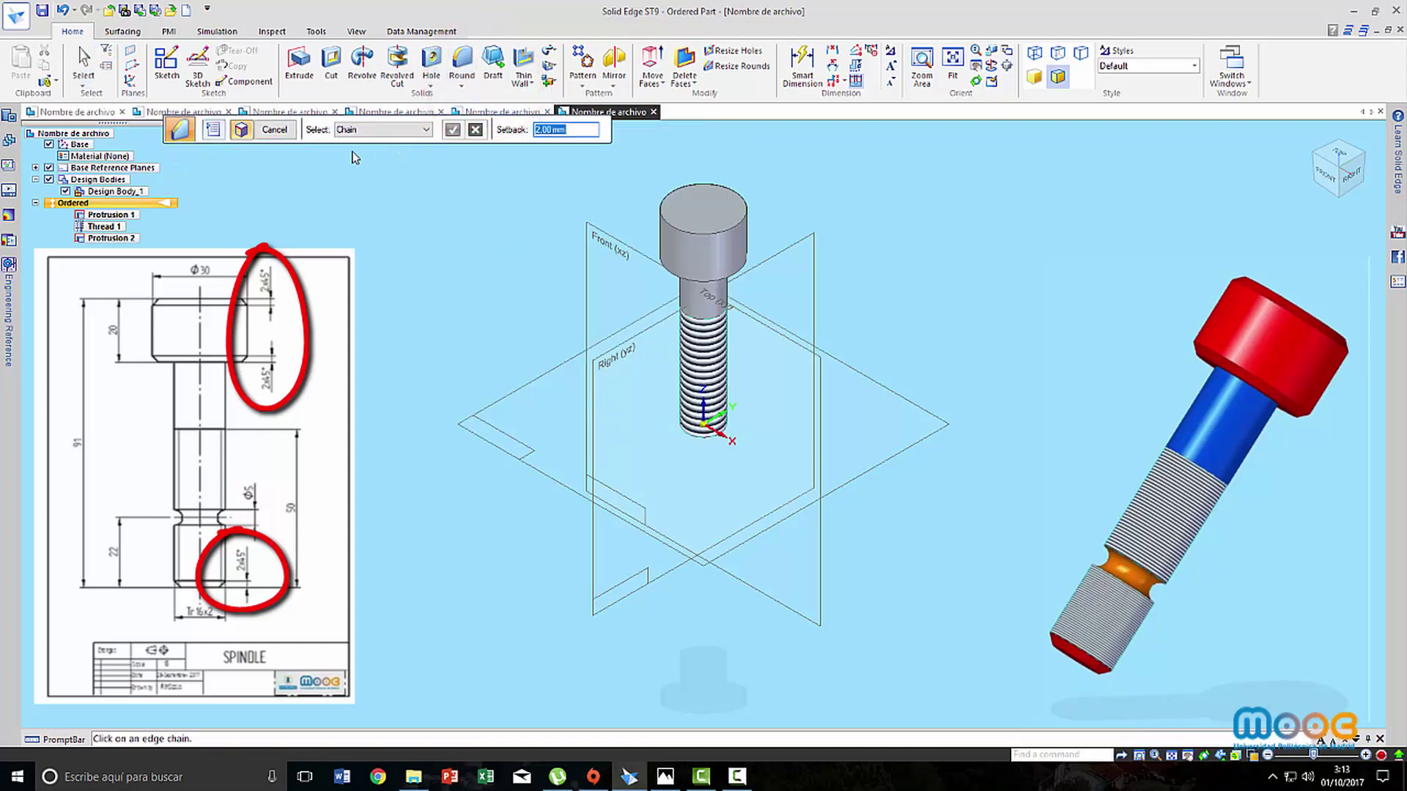
click(213, 129)
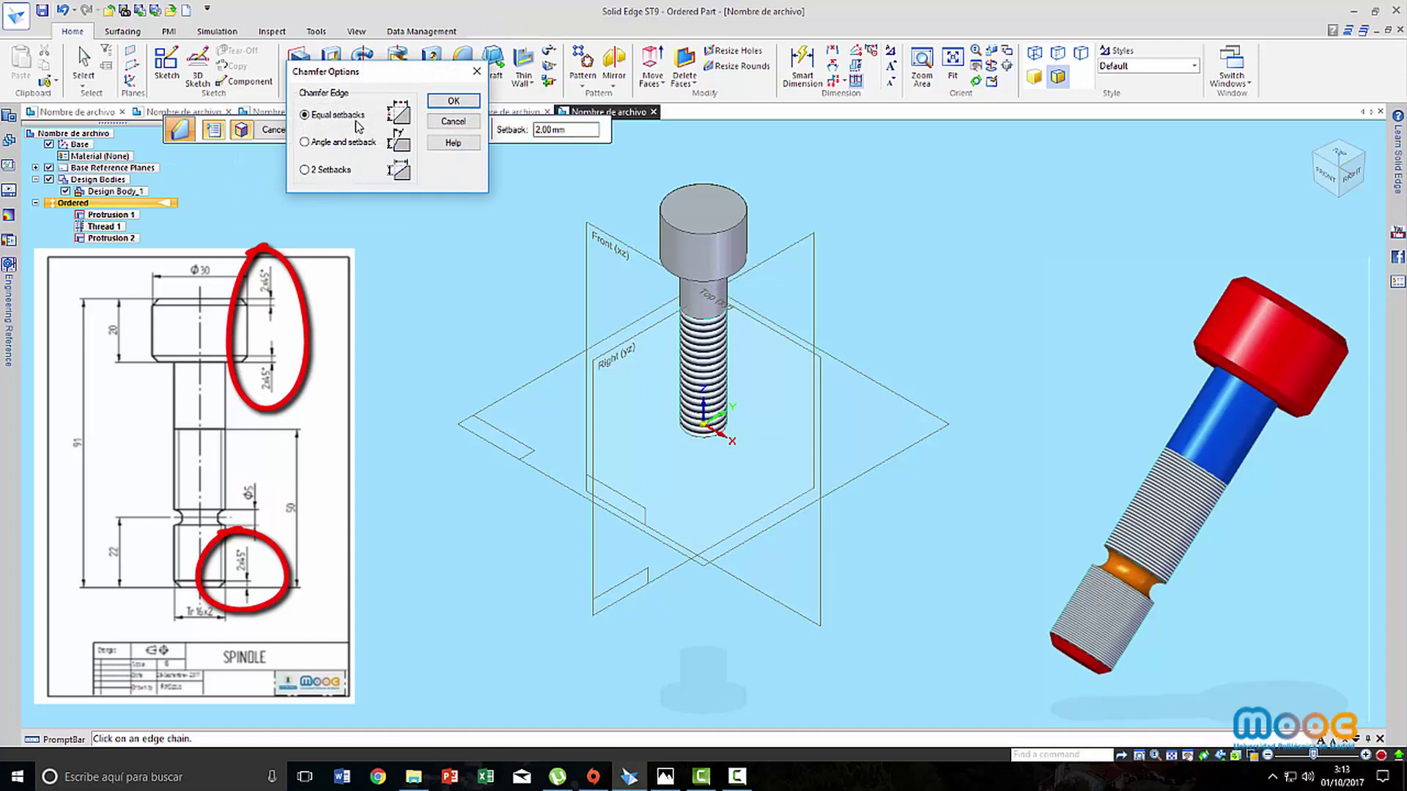
click(452, 101)
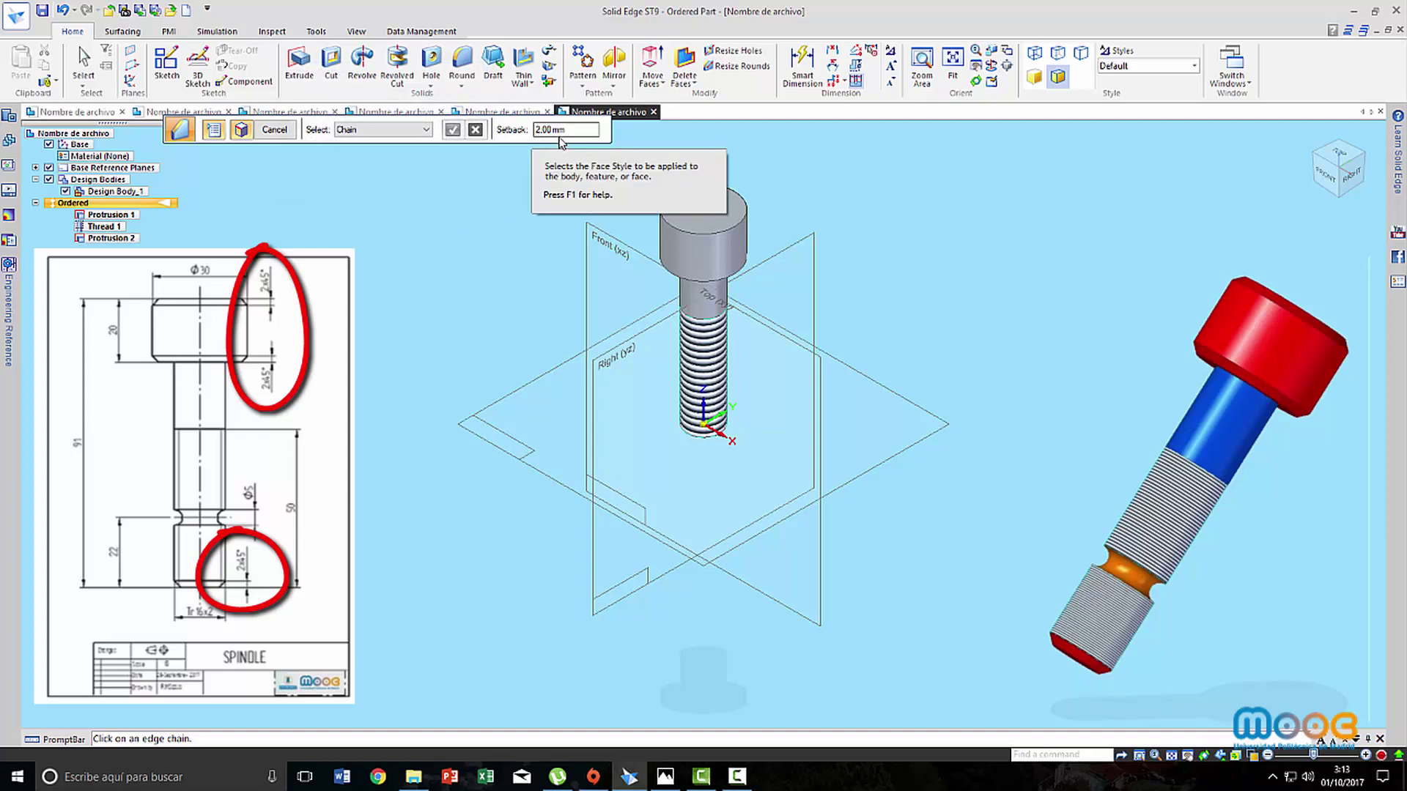
click(681, 235)
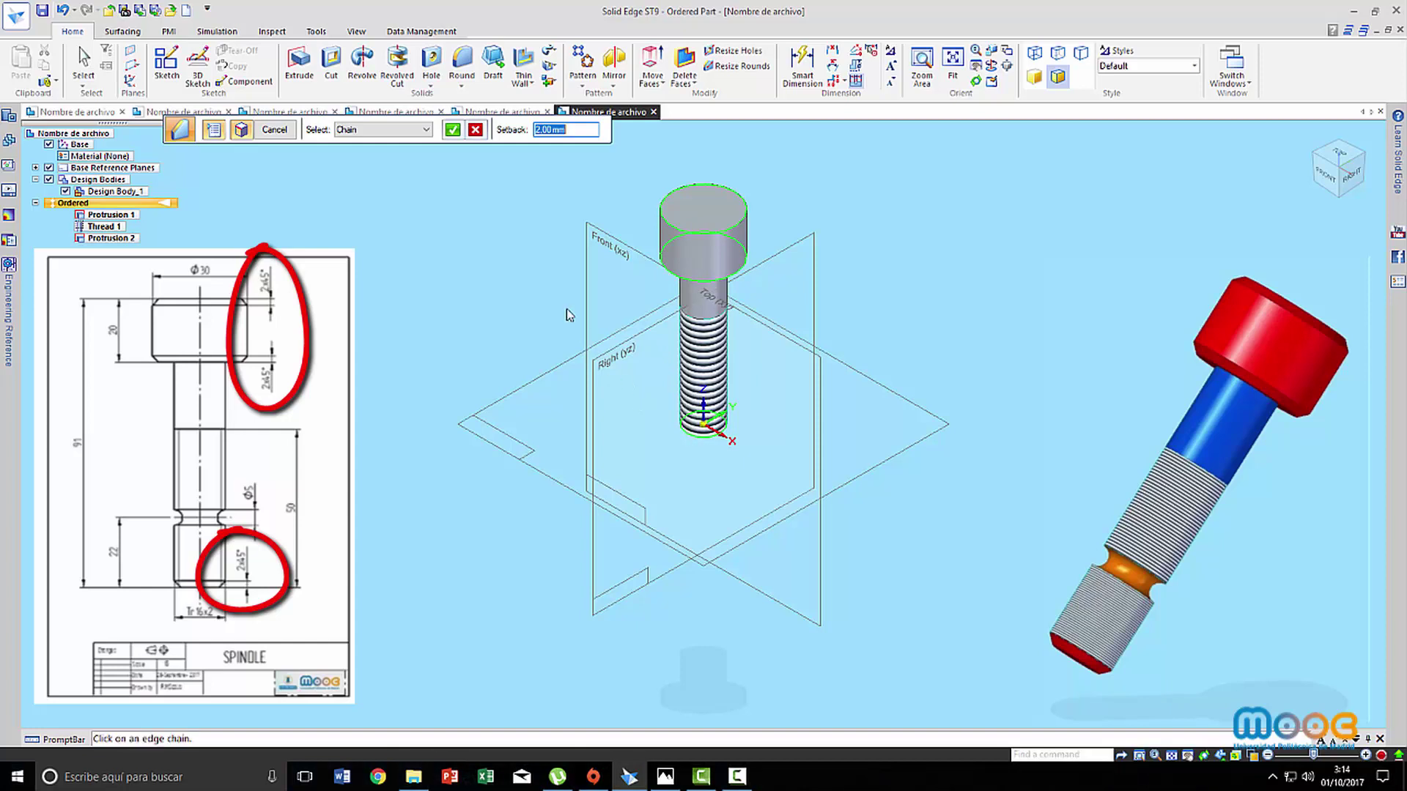
click(452, 130)
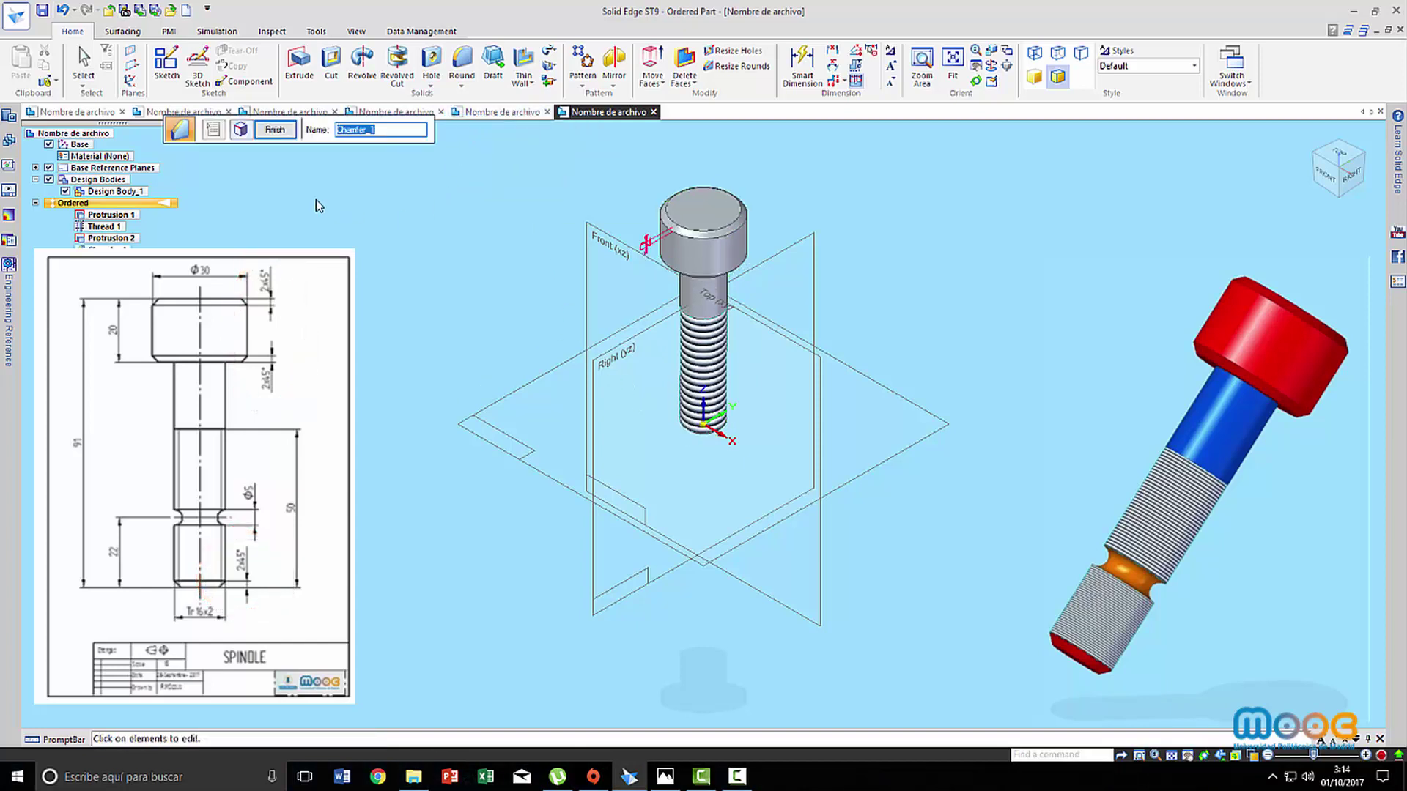
click(274, 131)
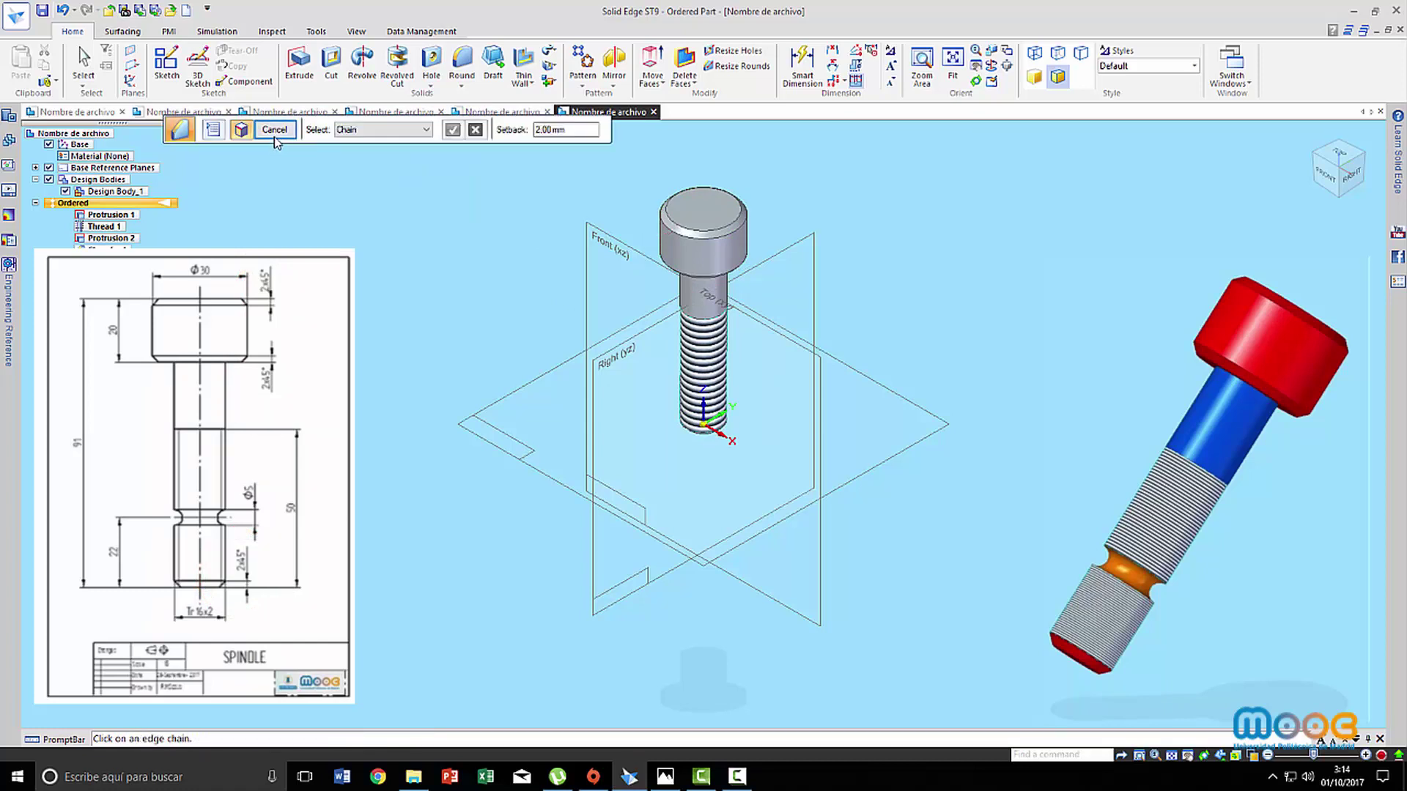
click(276, 131)
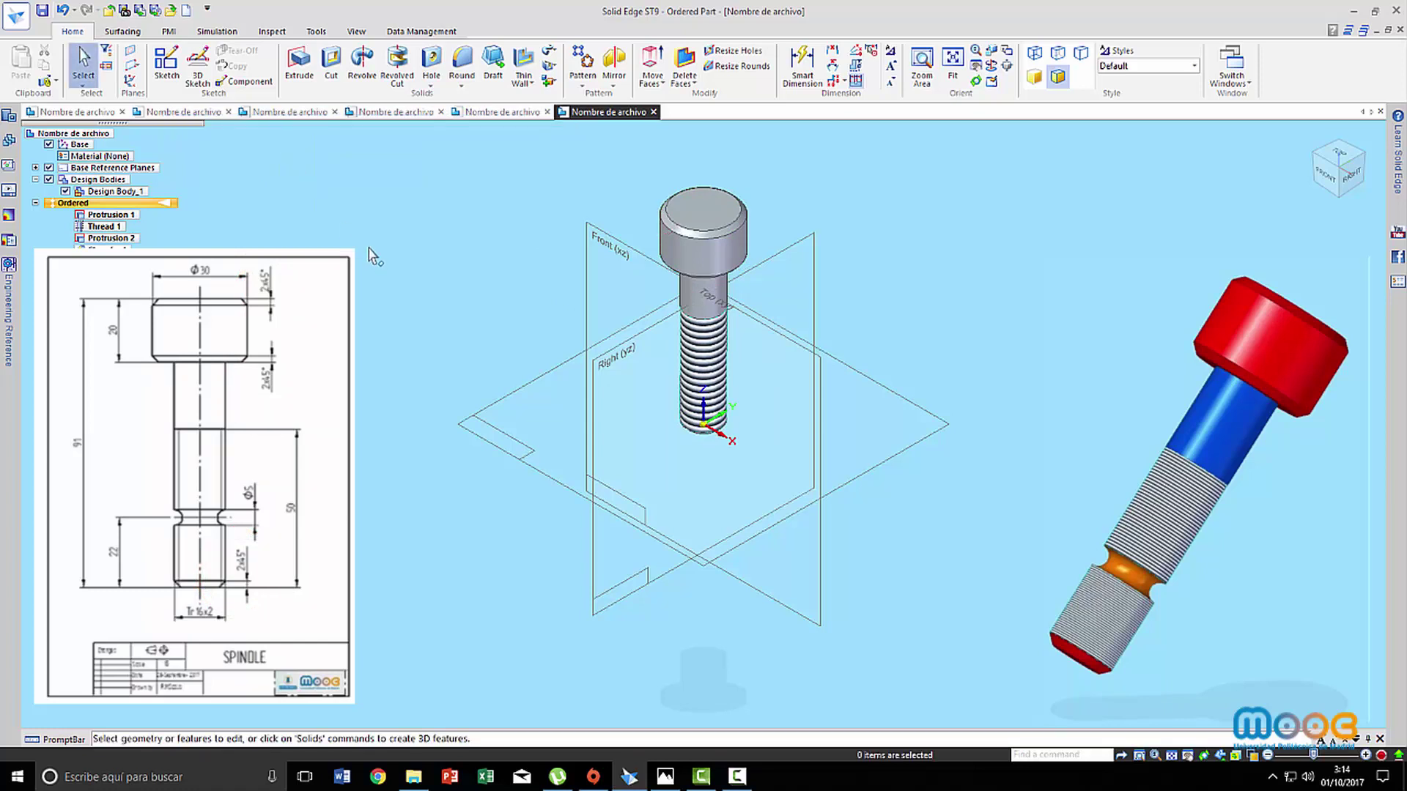
Start a revolved cut on the Front (xz) plane and sketch a circle about 5 mm in diameter centred on the threaded shank's left edge
click(397, 63)
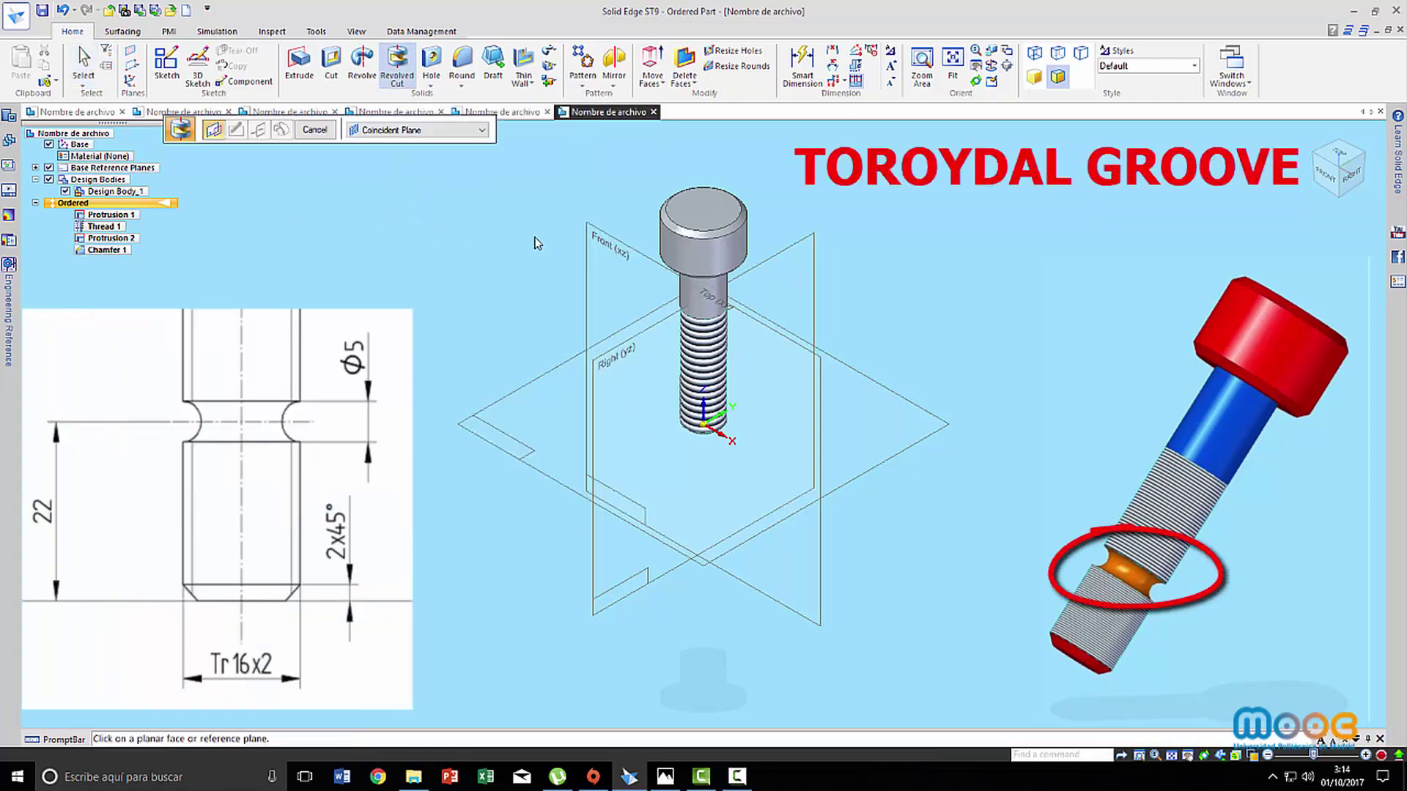
click(586, 249)
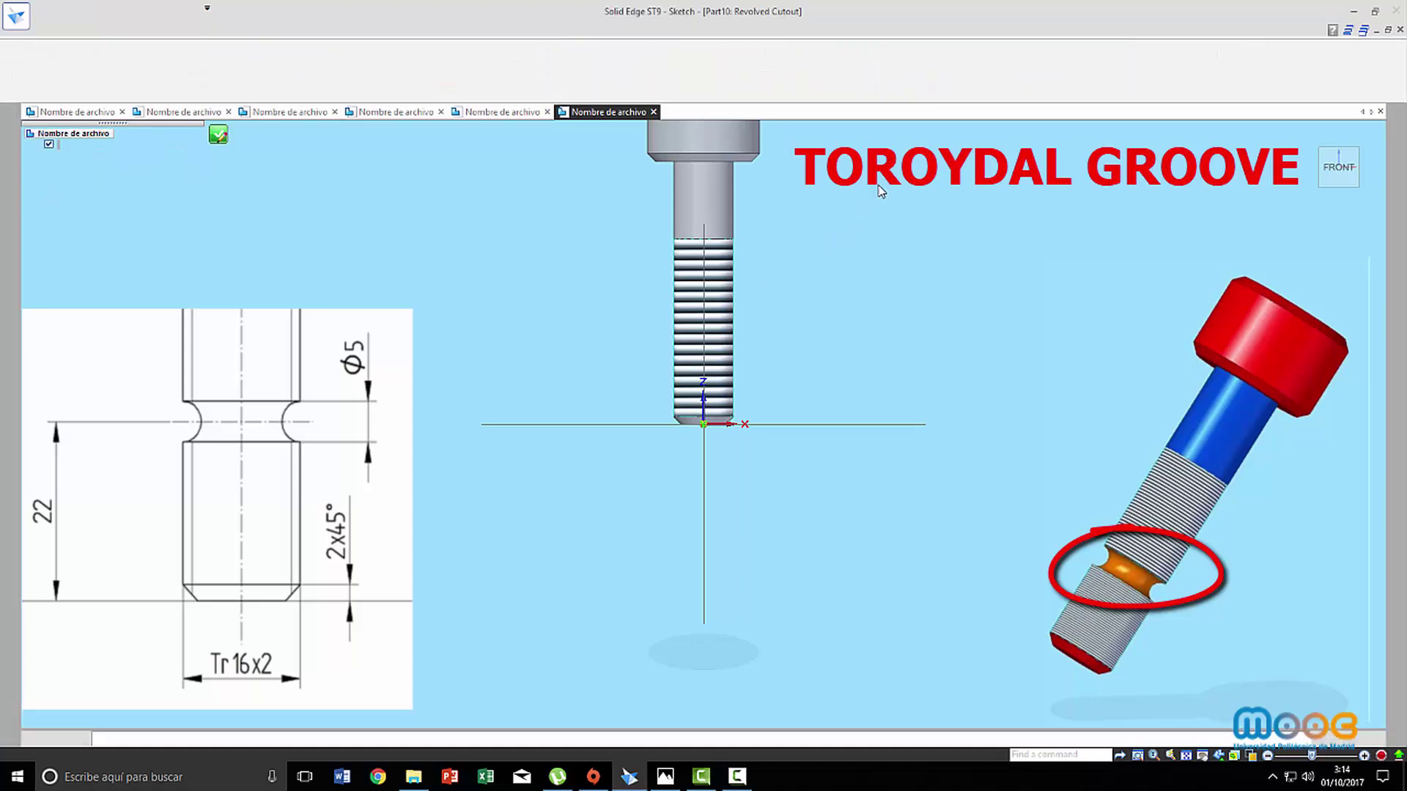
click(975, 79)
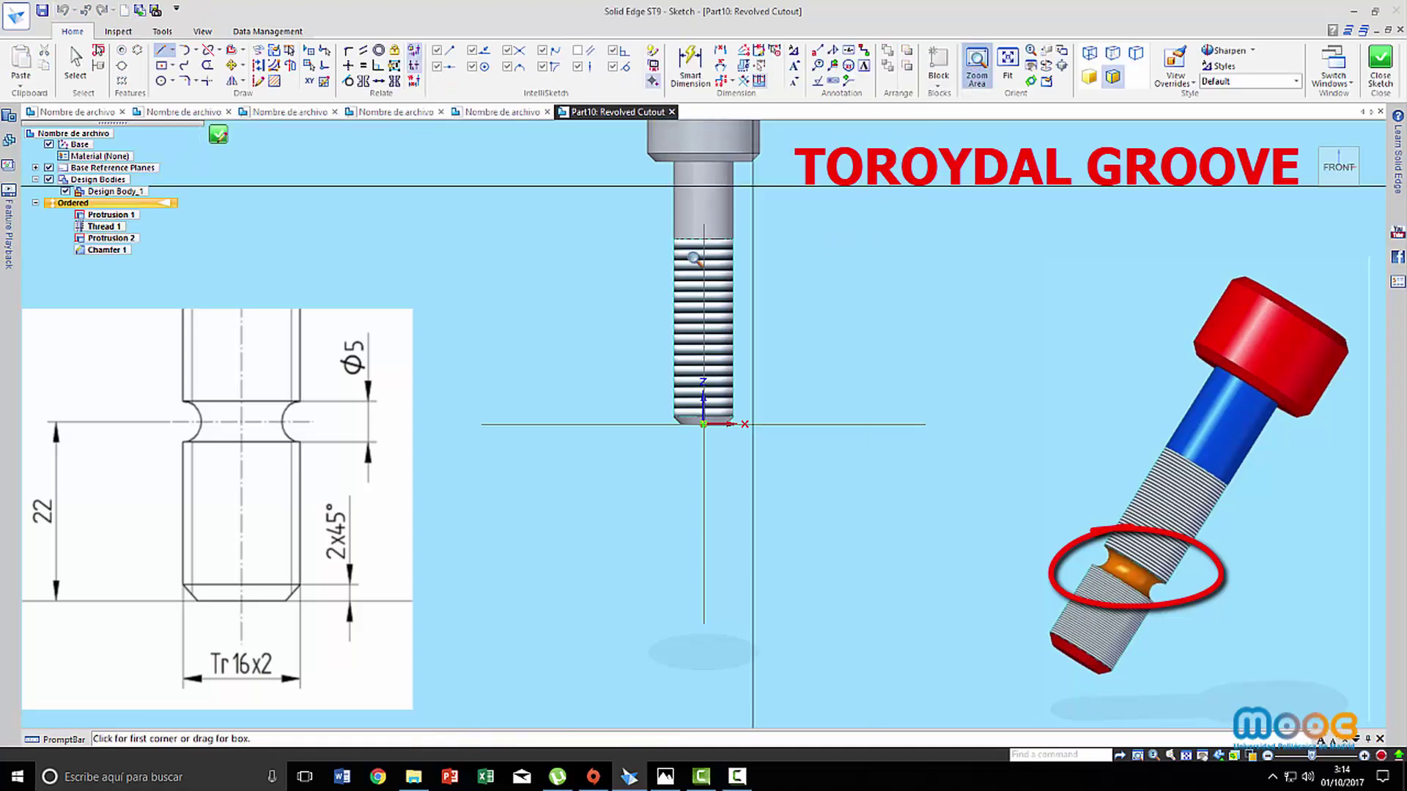
drag(641, 302, 762, 476)
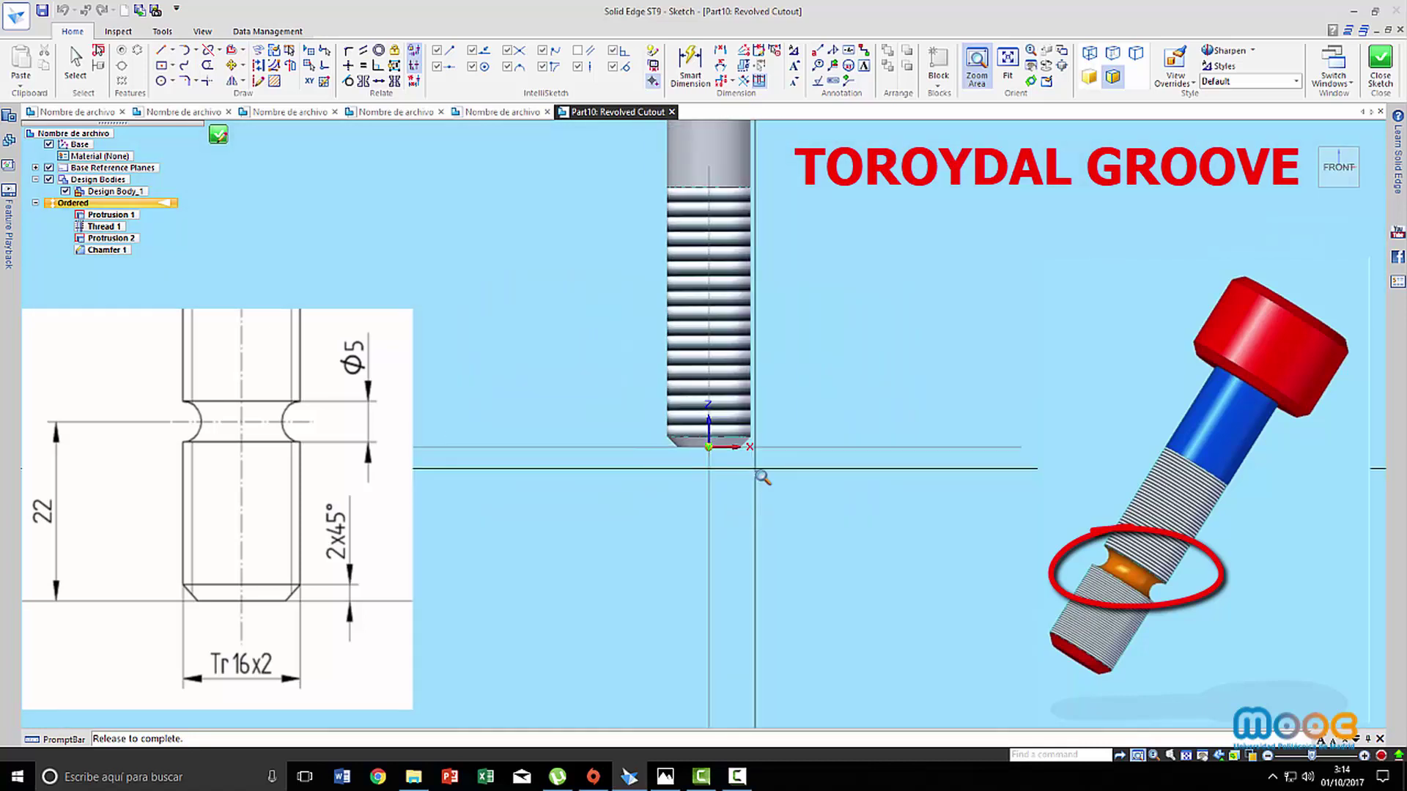
click(161, 81)
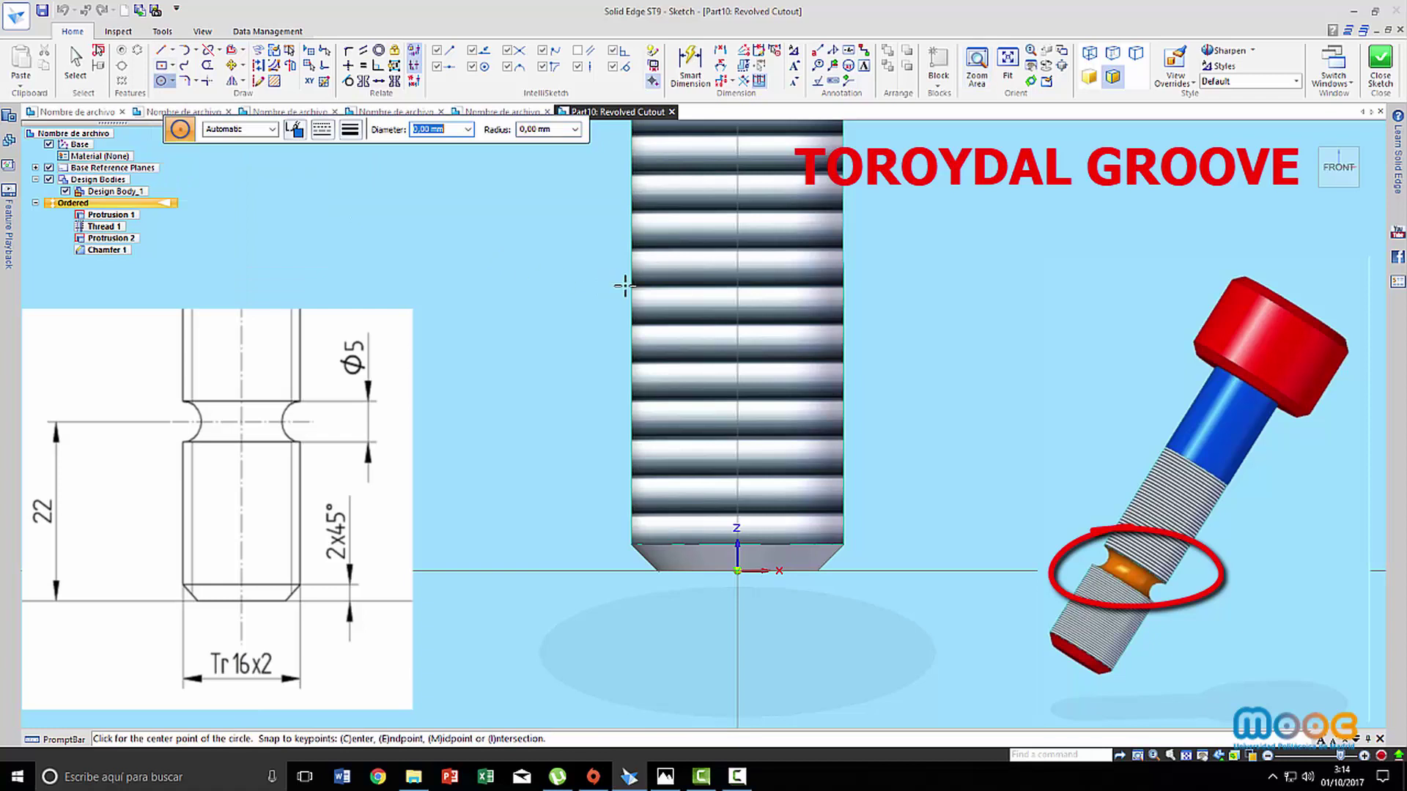
drag(635, 306, 645, 312)
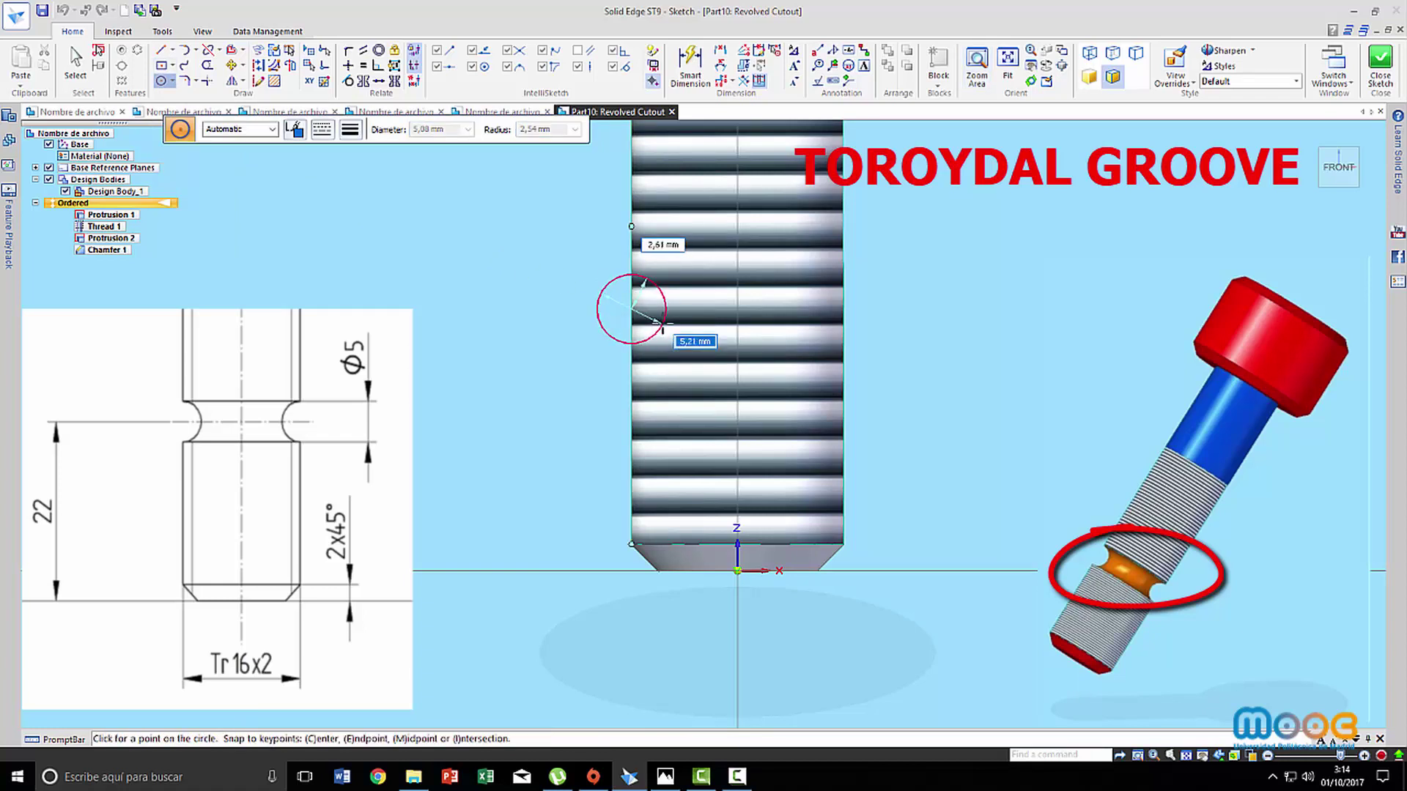
click(663, 317)
Dimension the groove circle's diameter as 5 mm
click(690, 65)
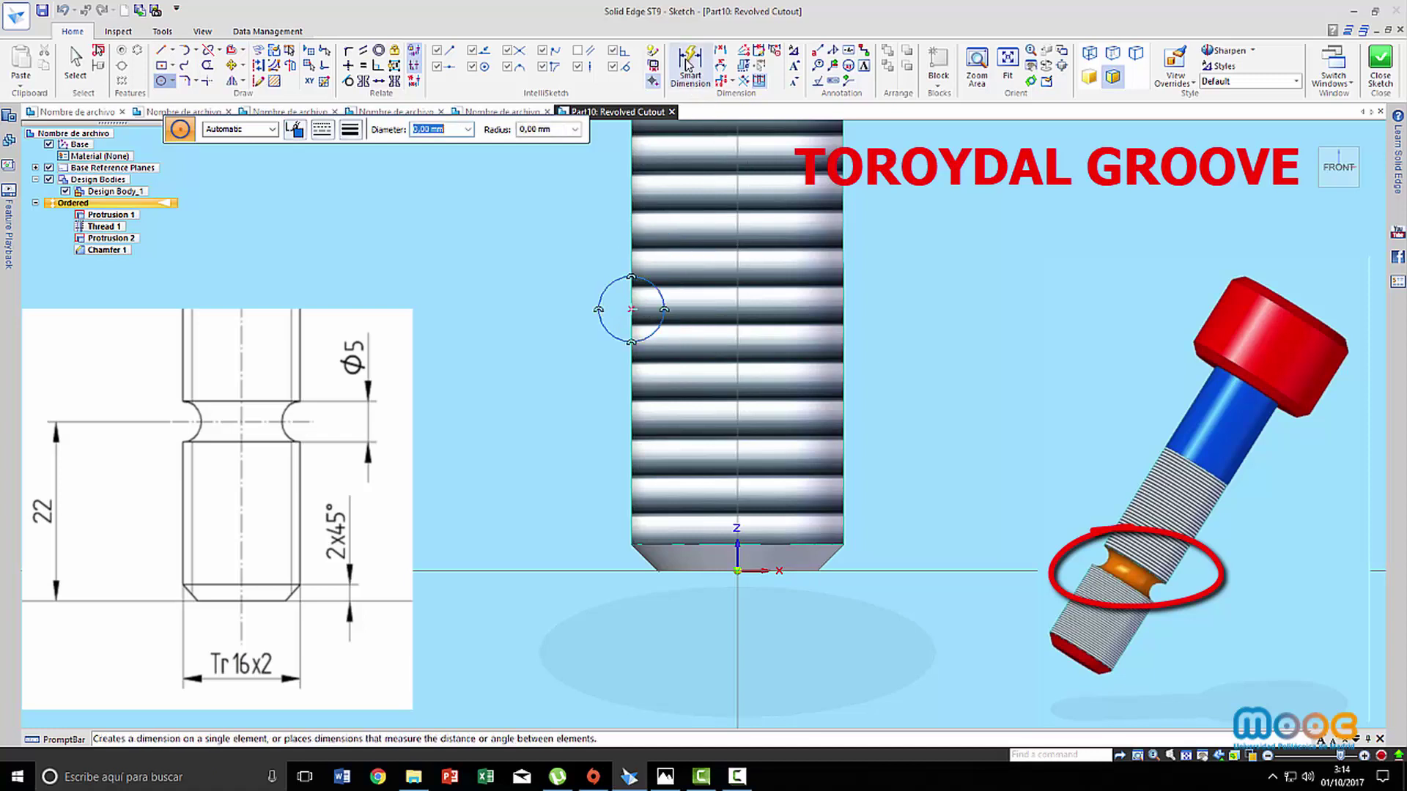
click(607, 283)
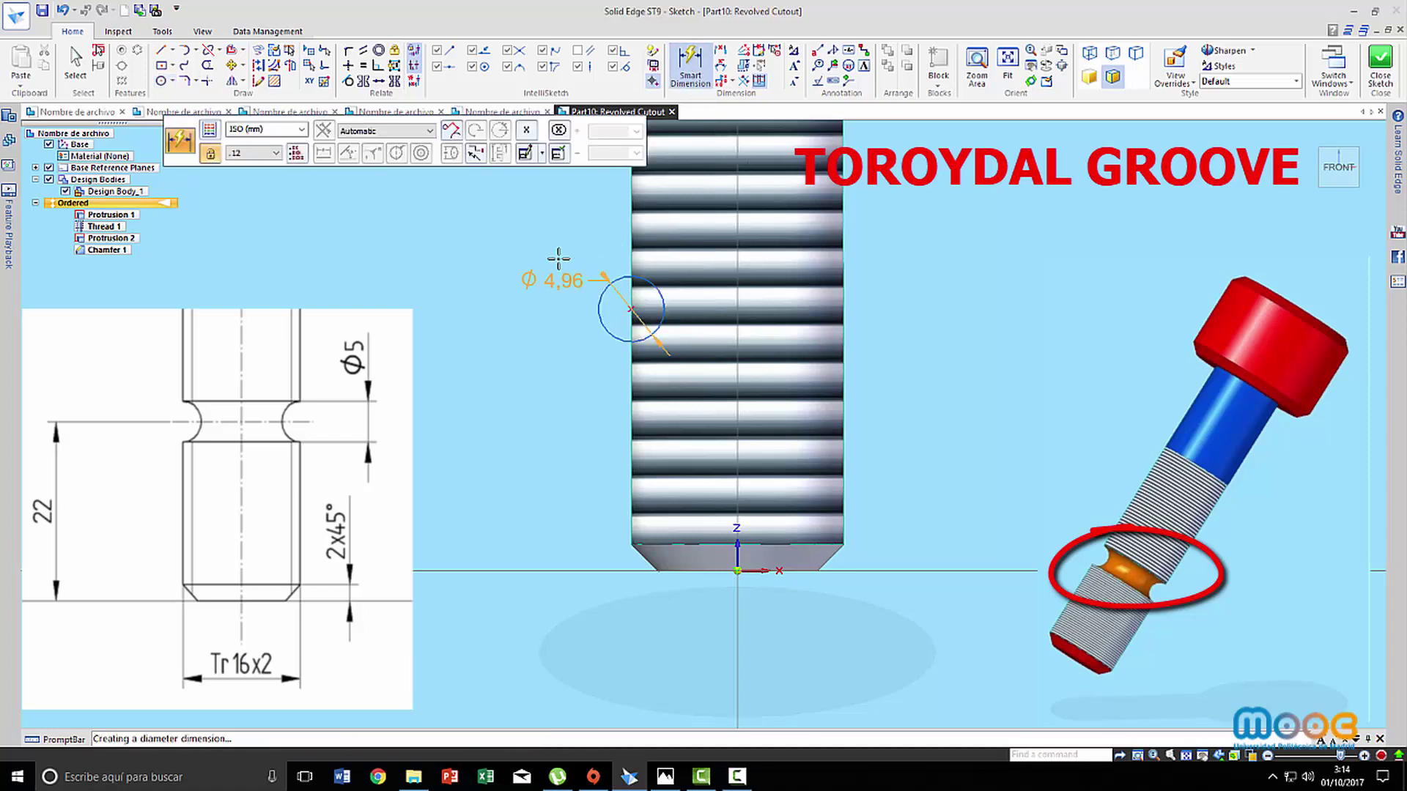
click(536, 243)
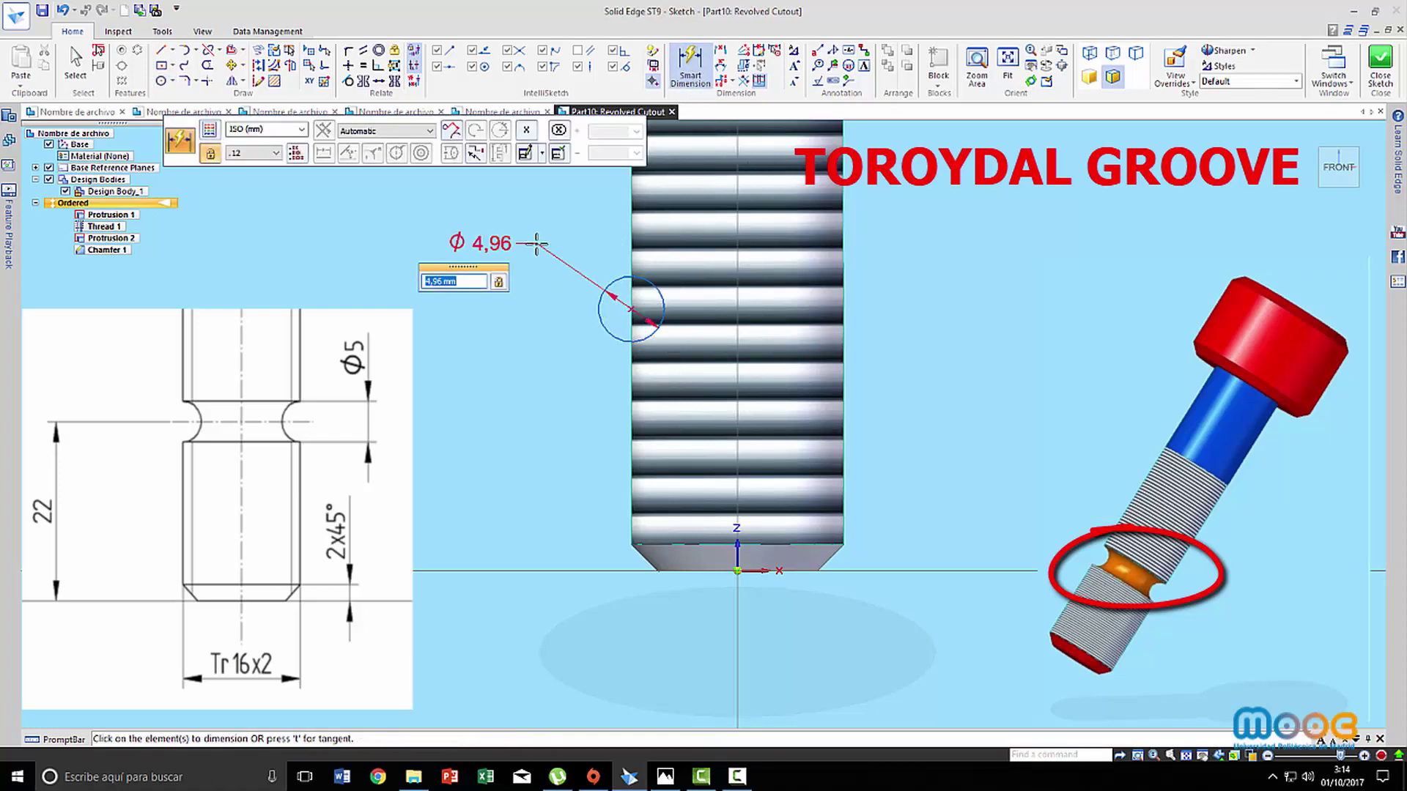
key(Return)
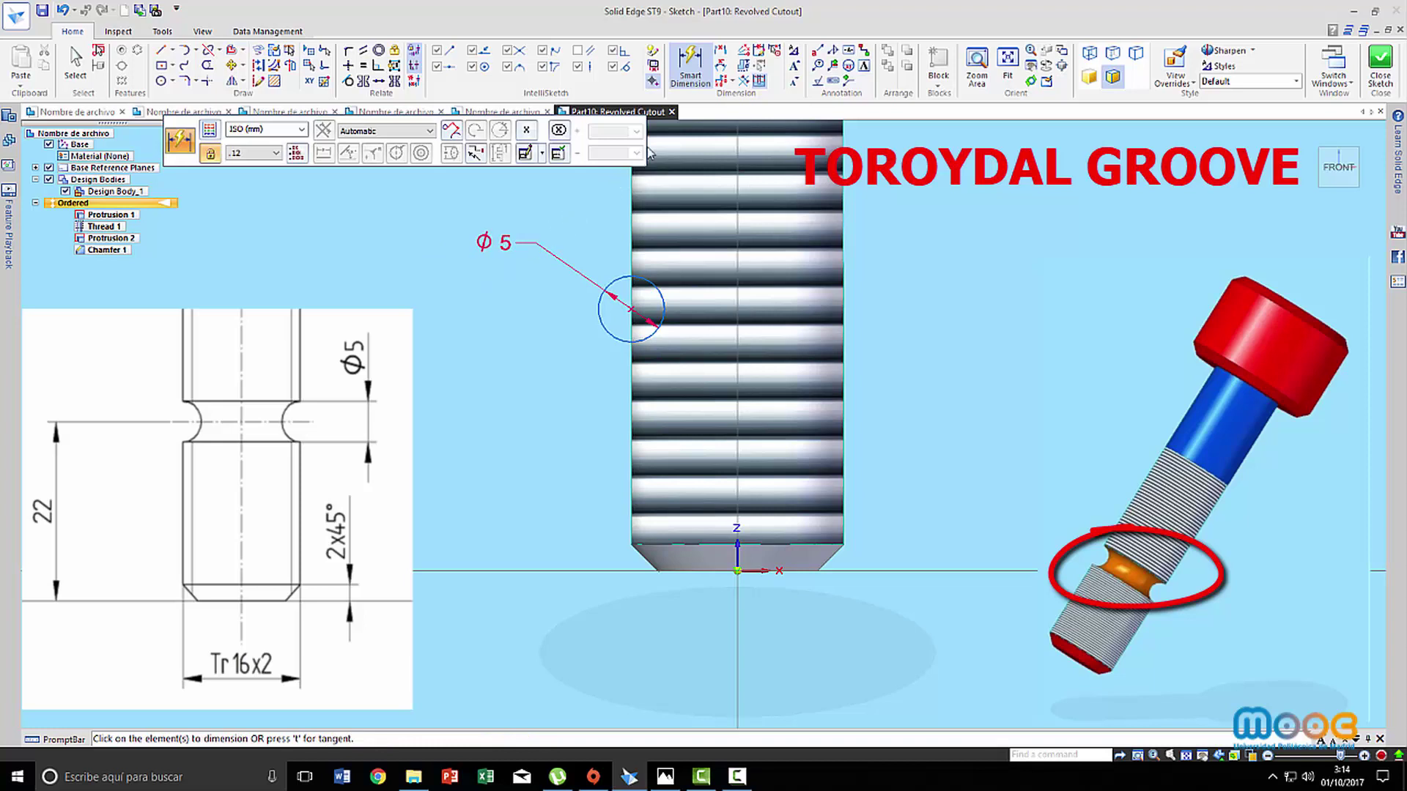
Dimension the vertical distance from the shank's lower end to the groove circle's centre as 22 mm
click(722, 54)
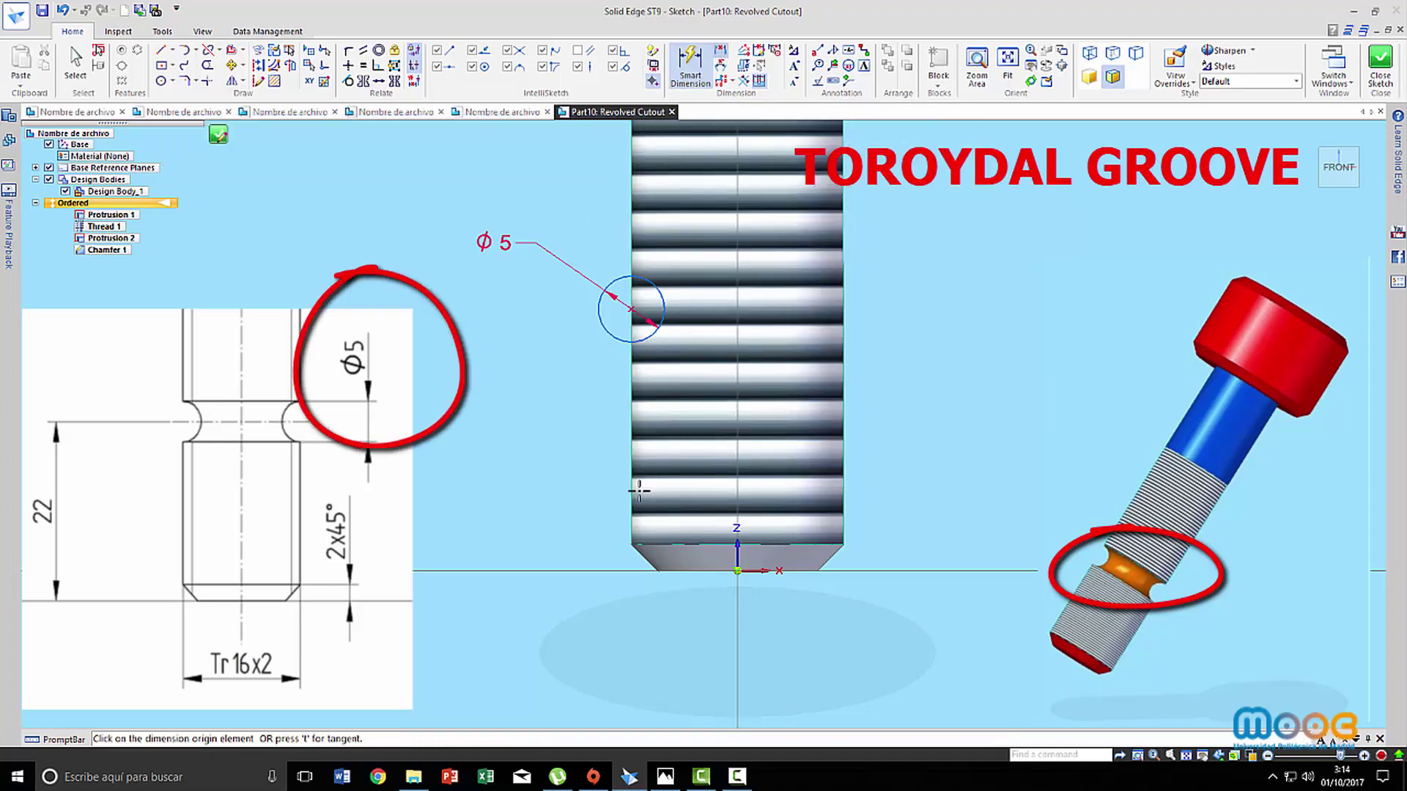
click(656, 572)
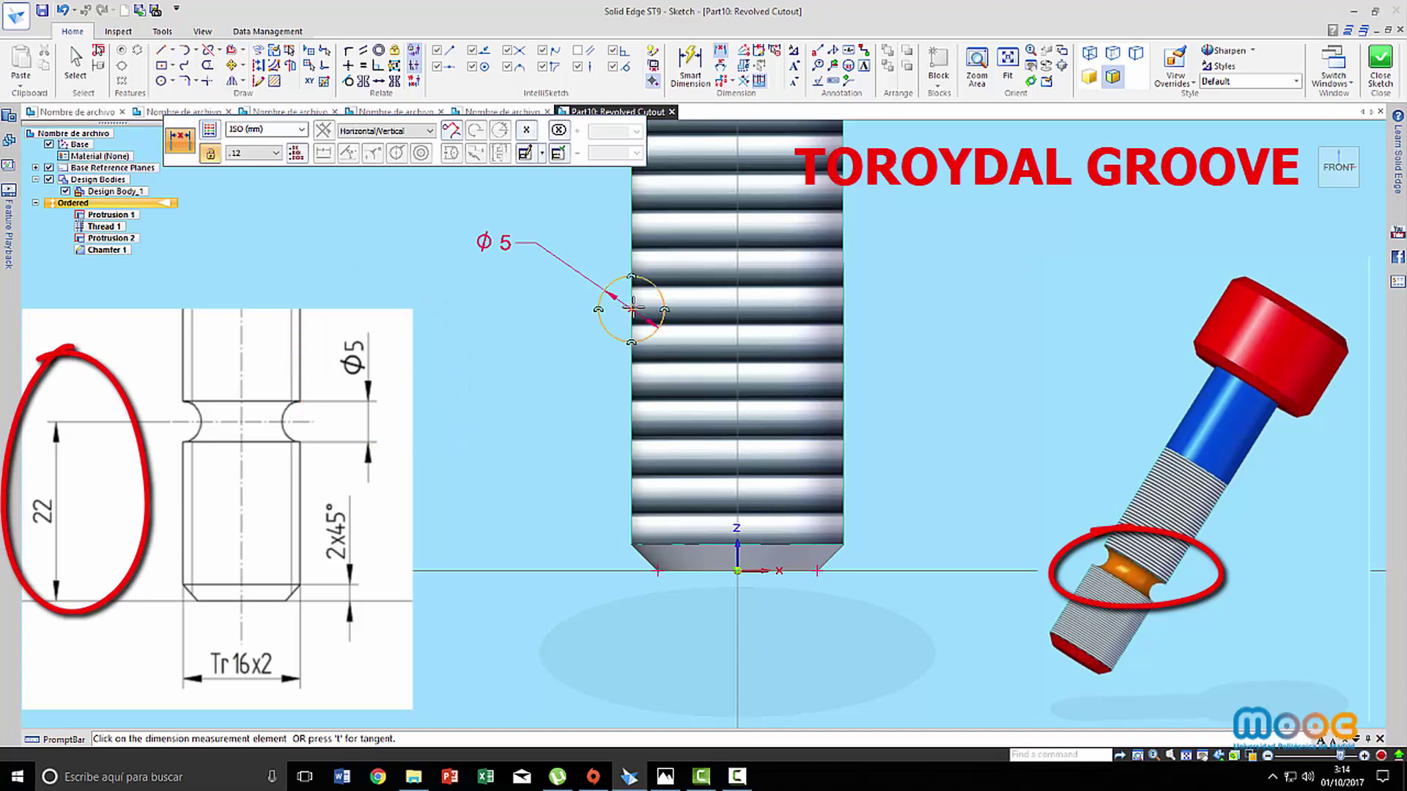
click(631, 308)
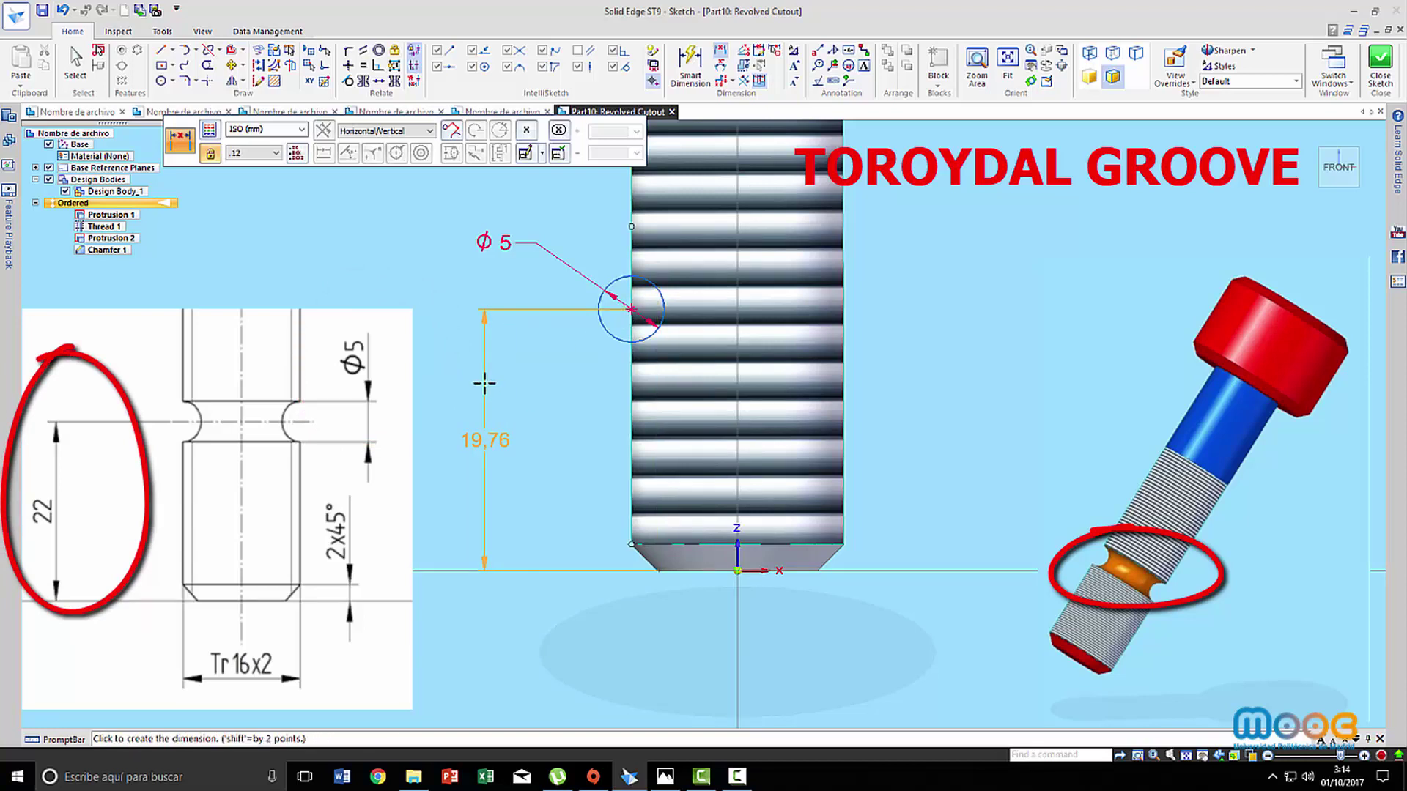
click(484, 385)
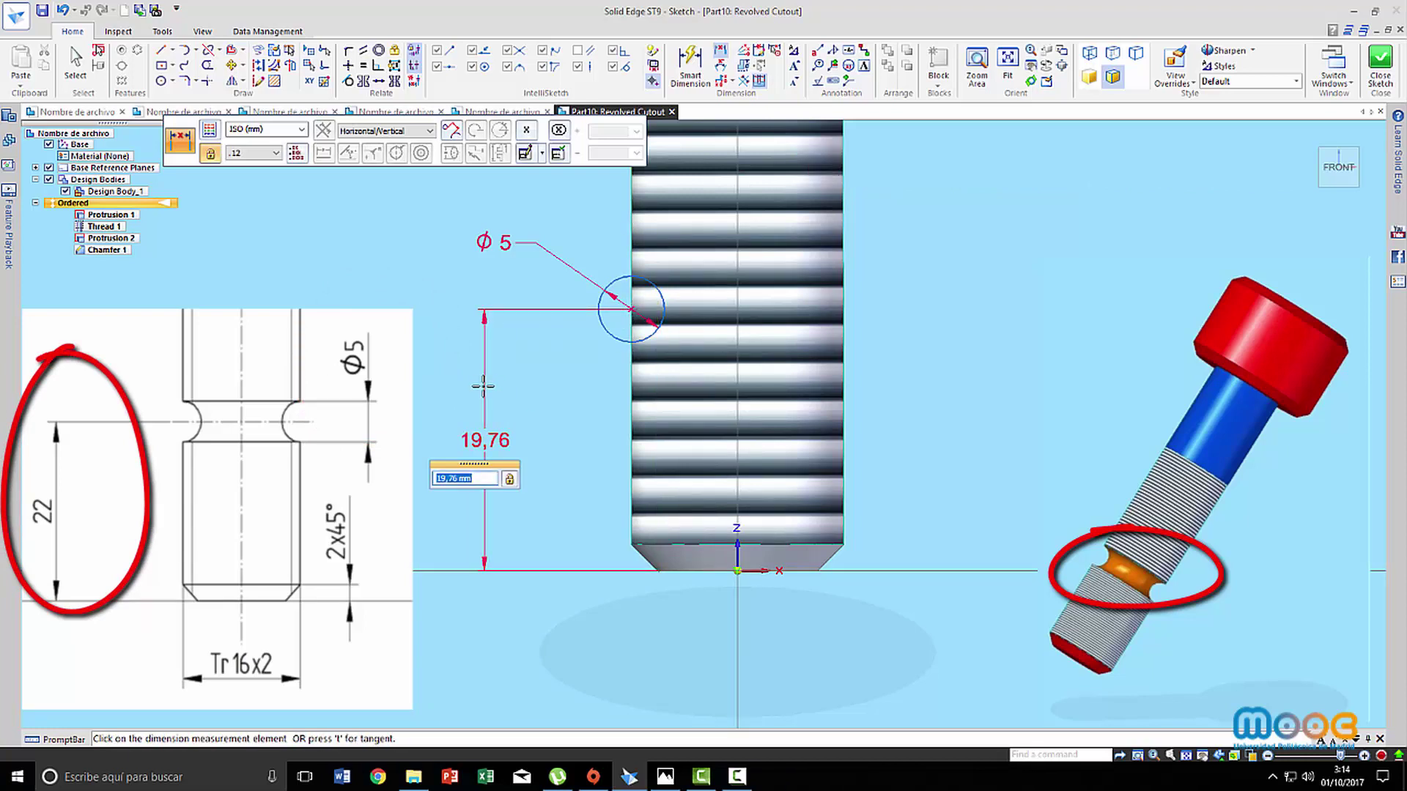
text(22)
key(Return)
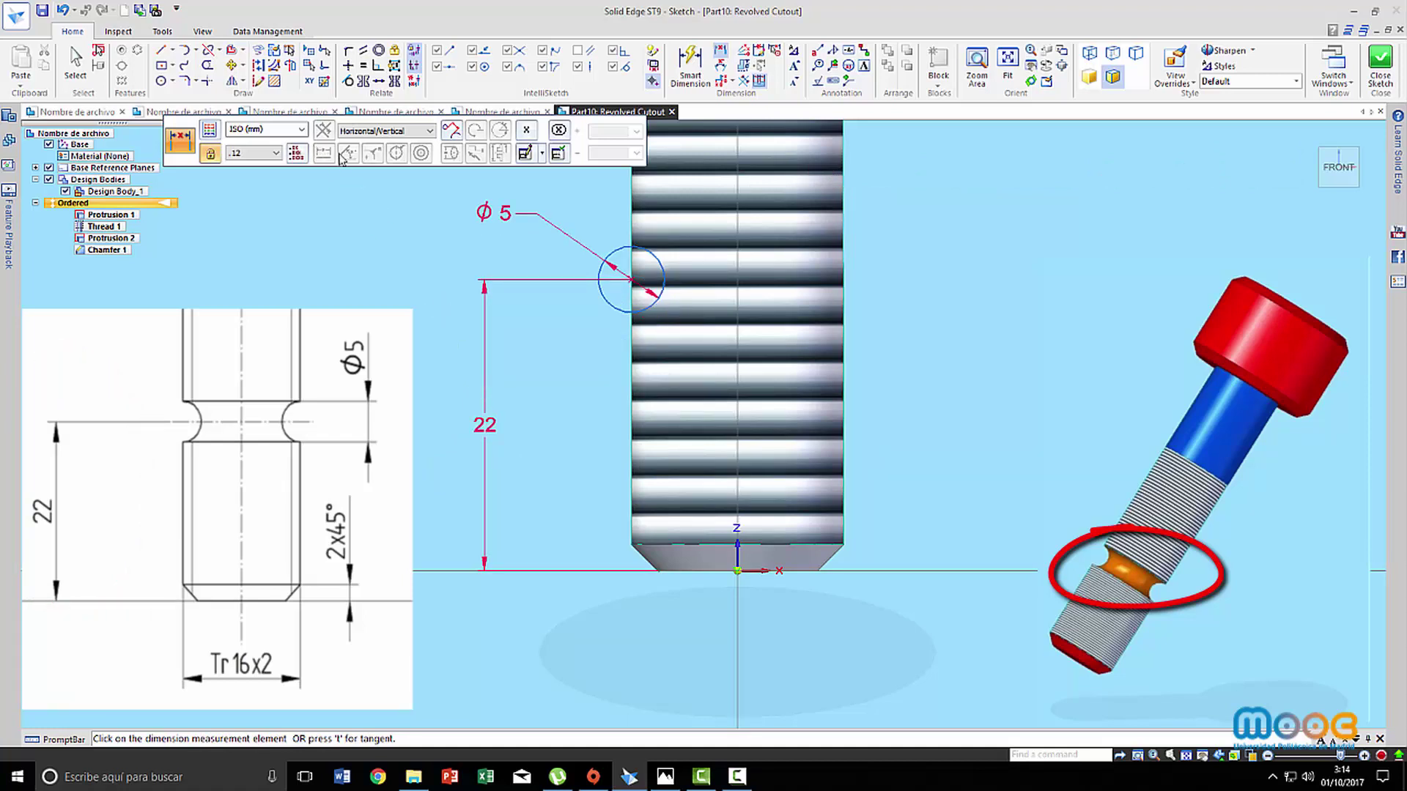
Project the shank's left edge into the sketch and trim the profile to the half circle inside the shank
click(260, 51)
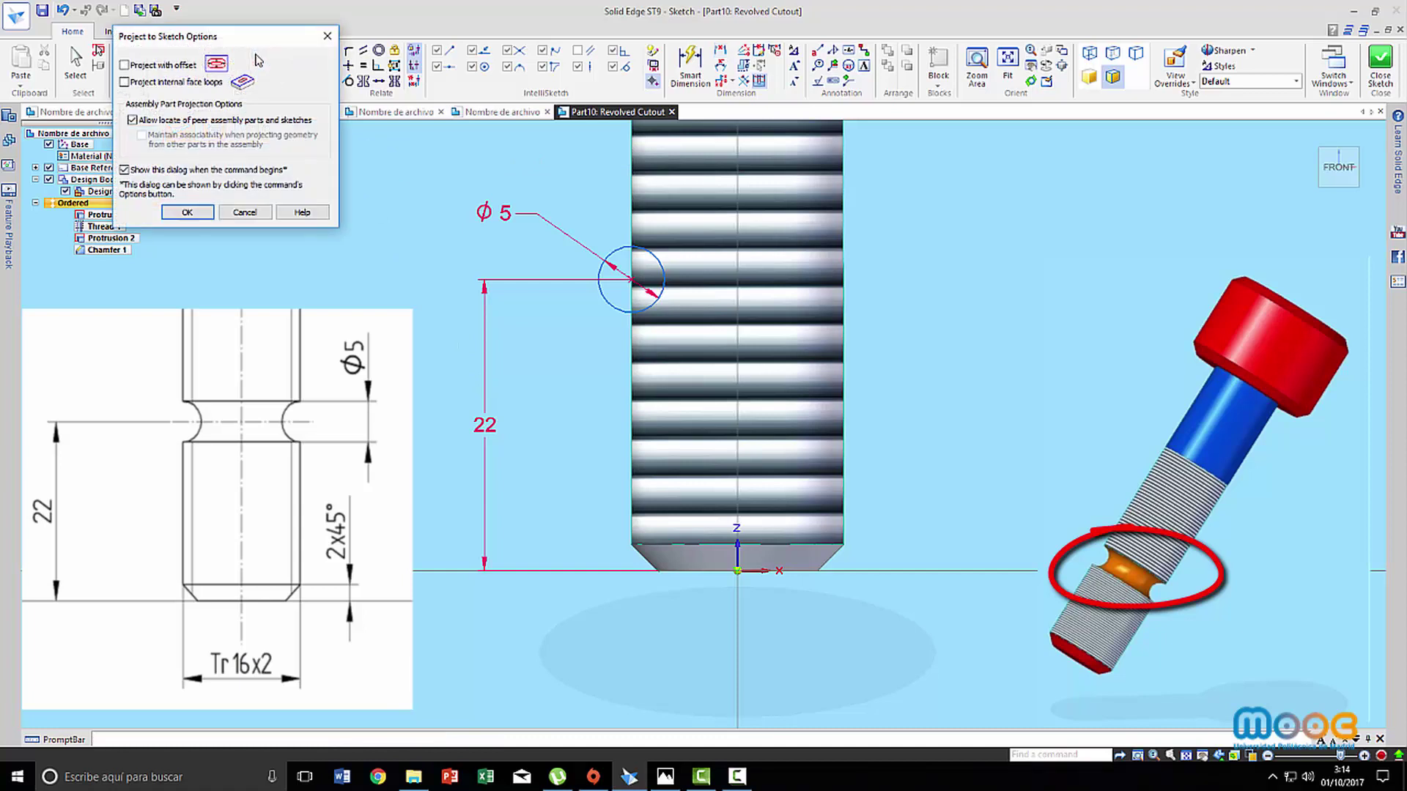
click(188, 213)
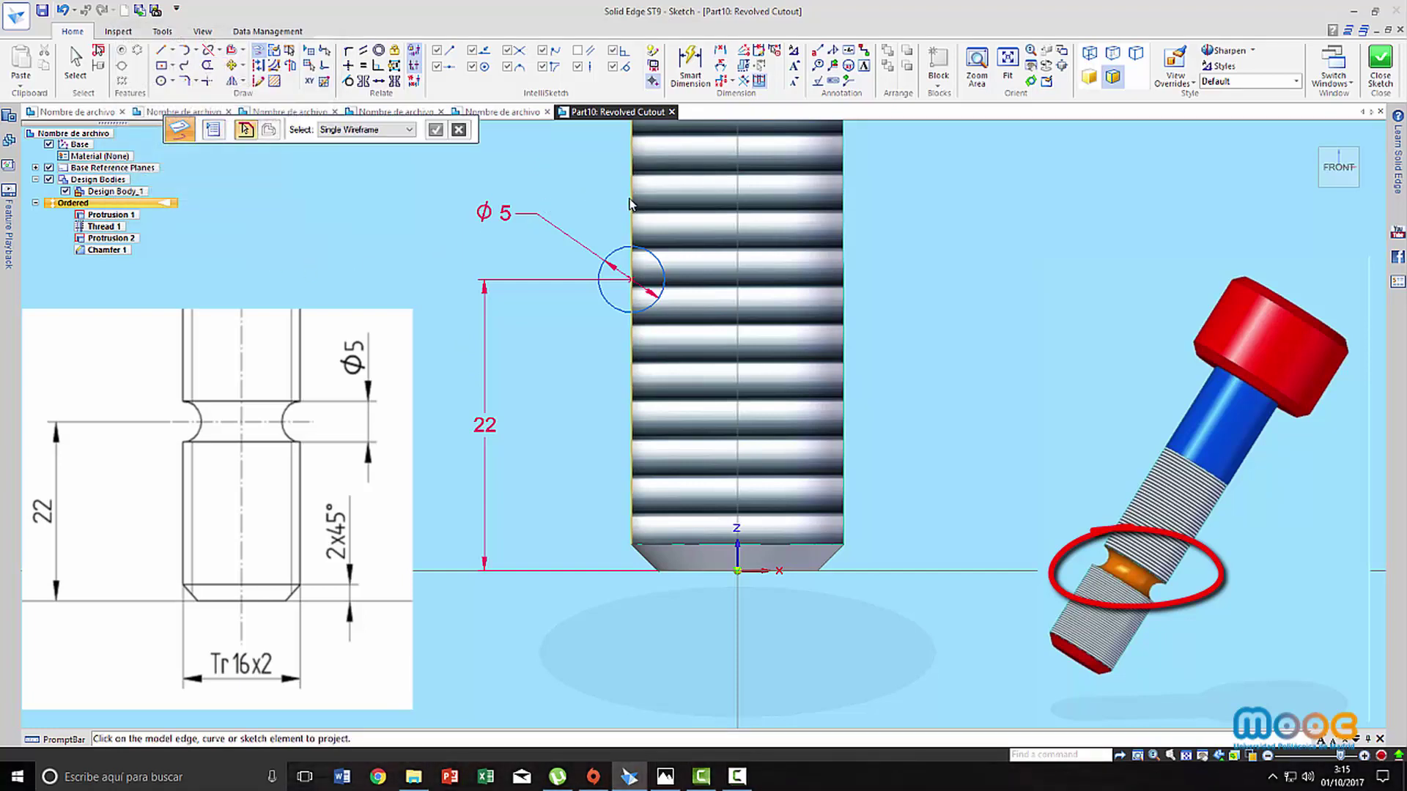
click(630, 203)
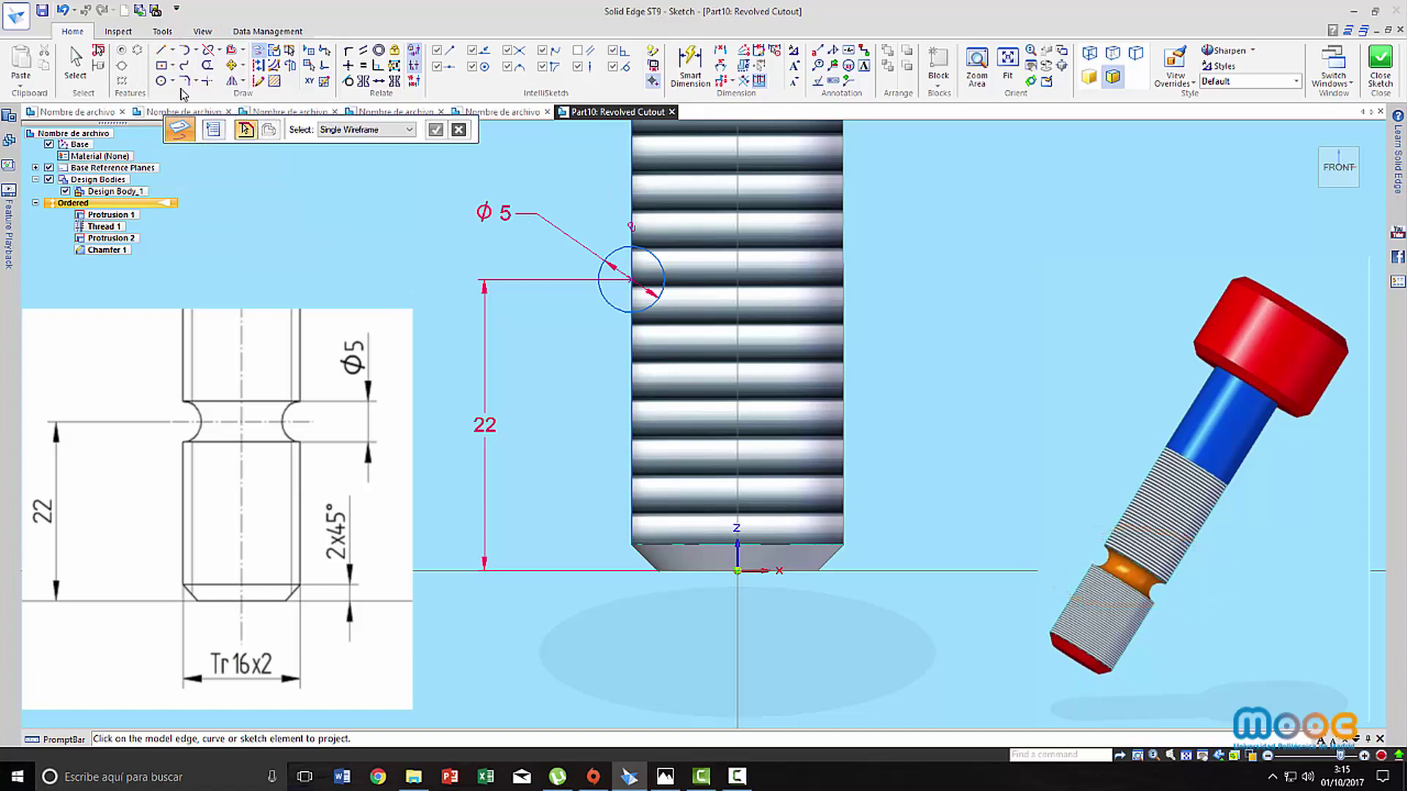
click(206, 66)
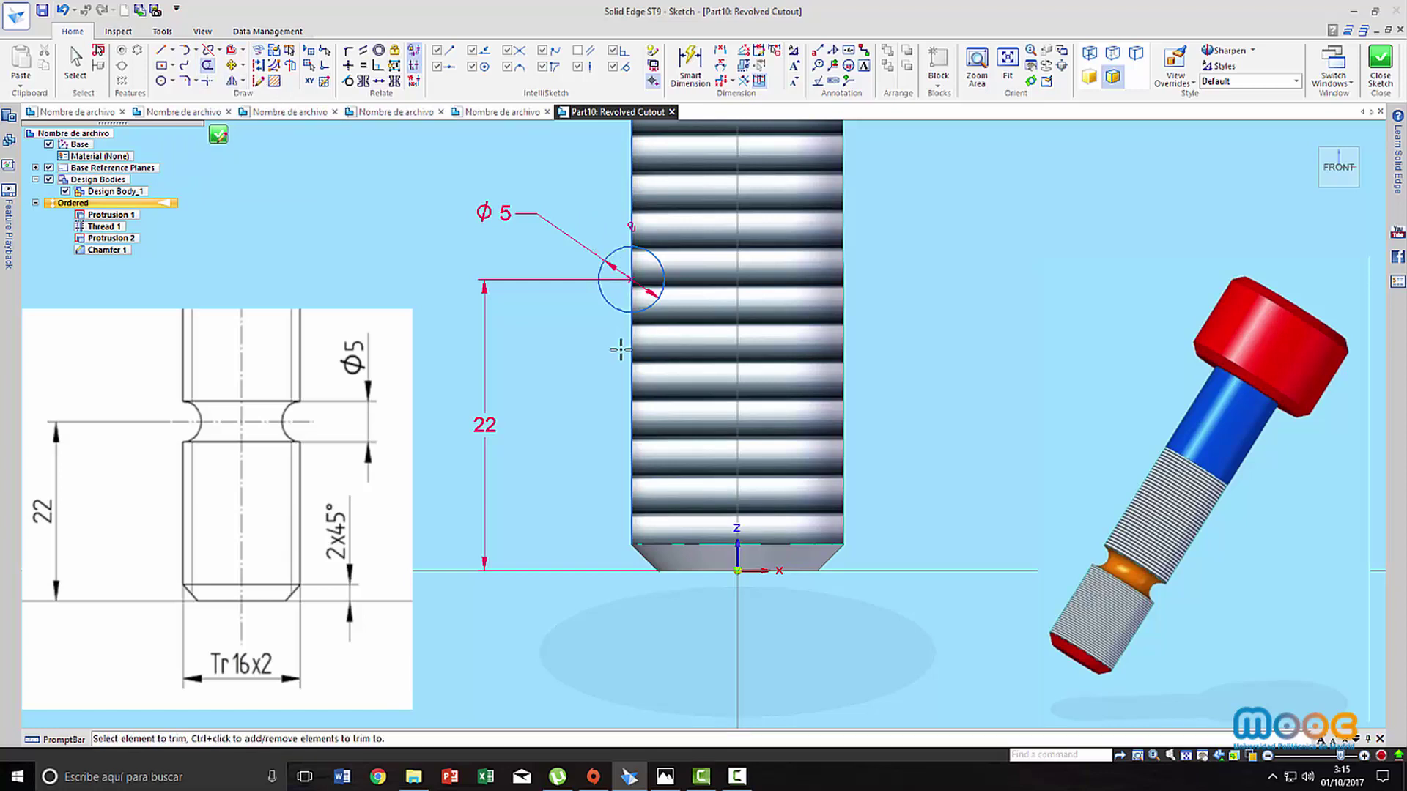
mouse_move(622, 337)
mouse_down()
mouse_move(633, 346)
mouse_move(631, 185)
mouse_up()
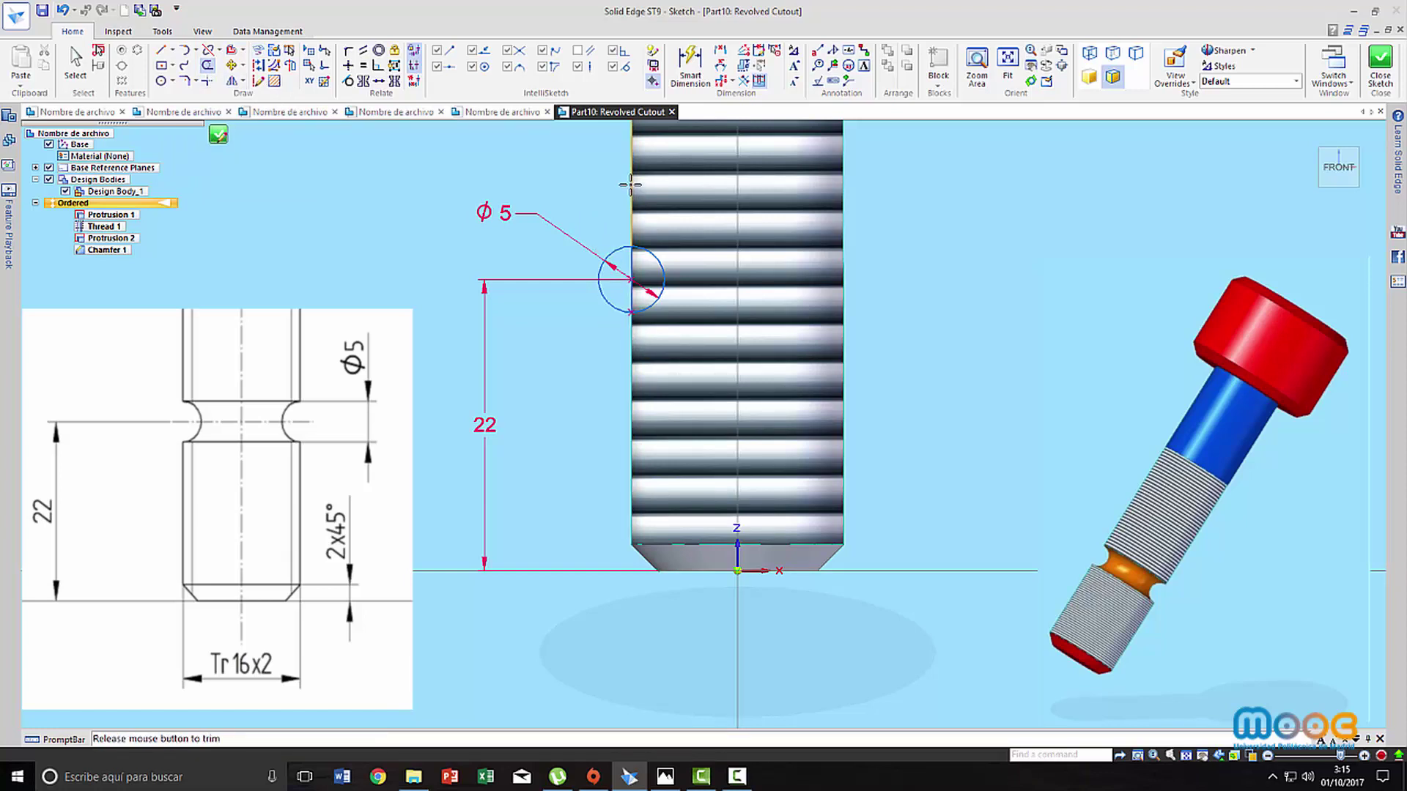
drag(579, 301, 591, 298)
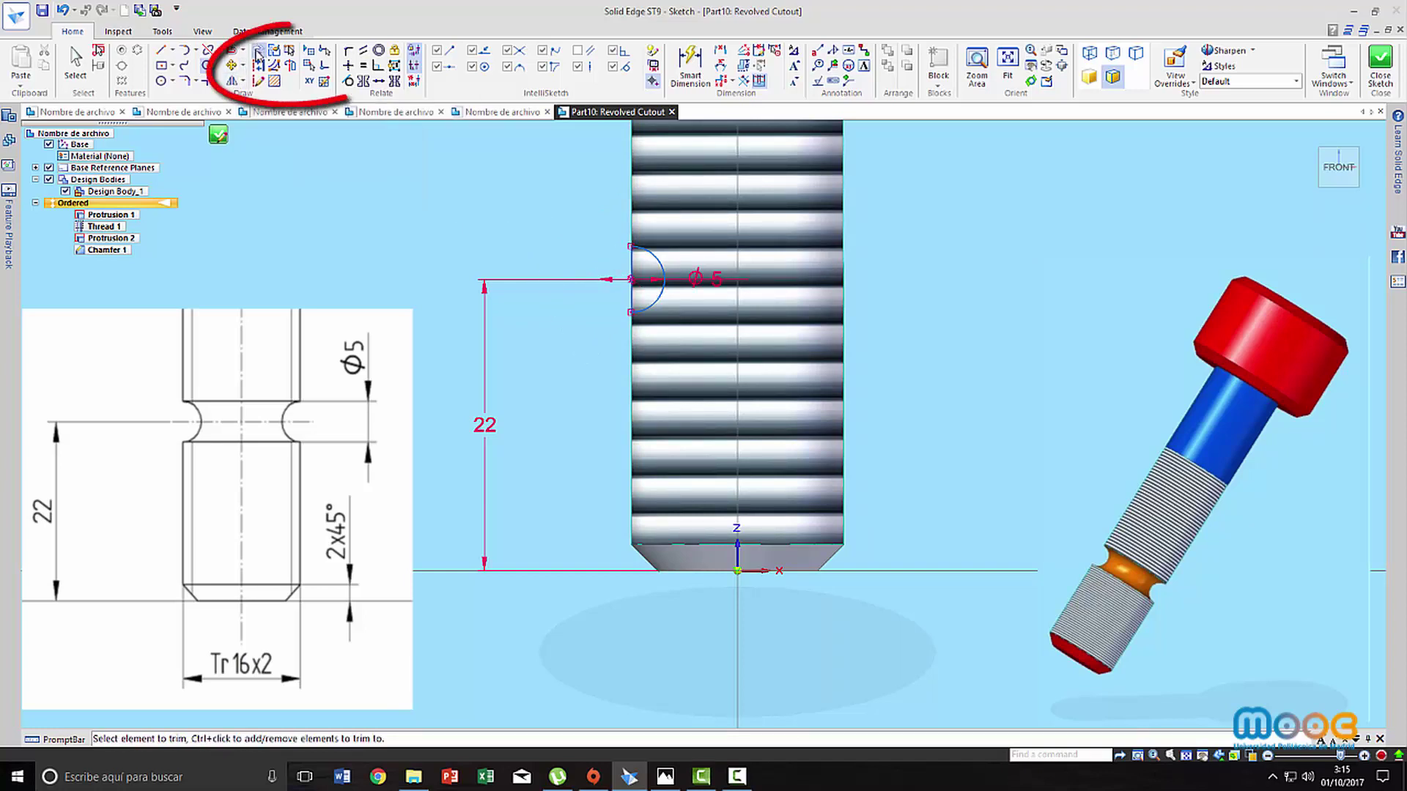
Project the shank's vertical centreline into the sketch and set it as the axis of revolution
click(258, 53)
click(187, 213)
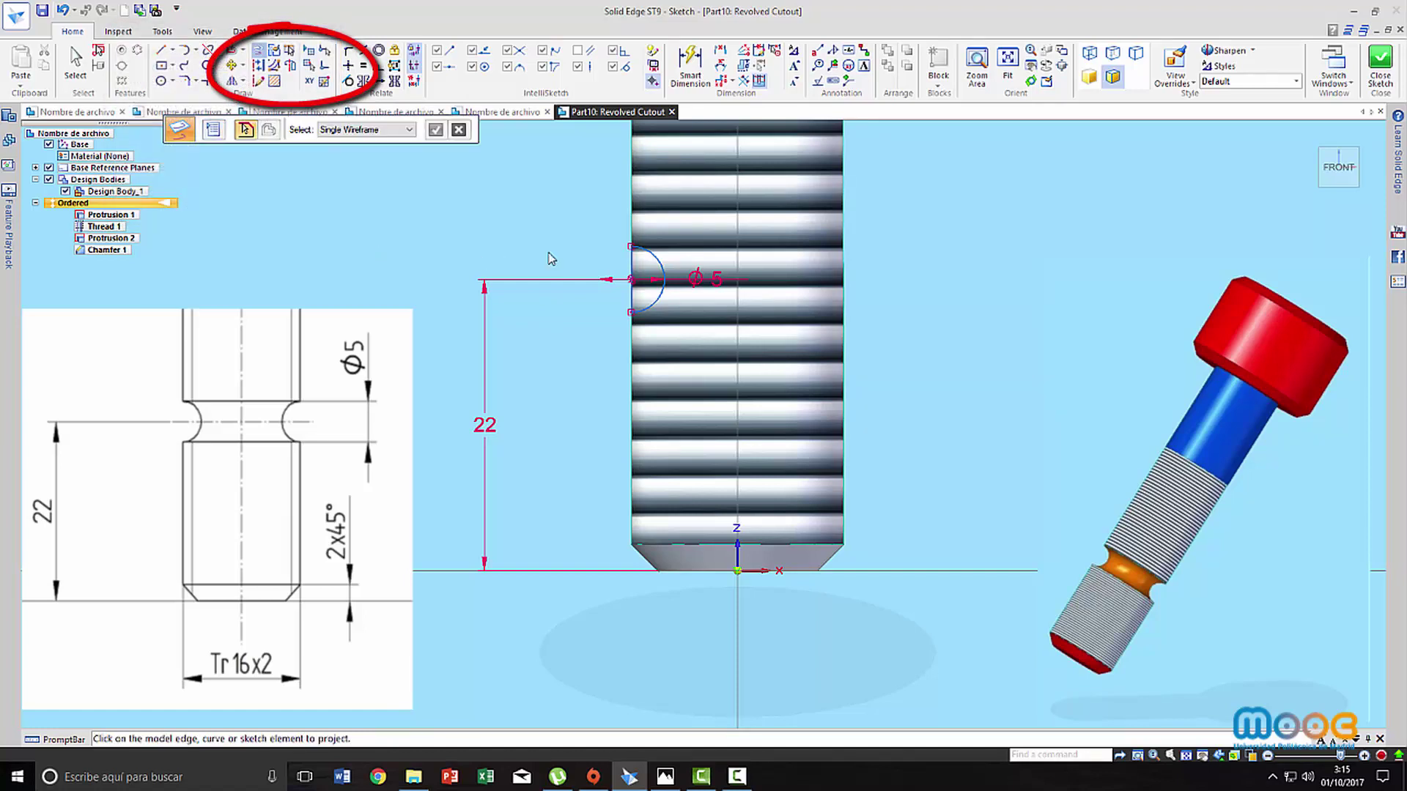
click(738, 219)
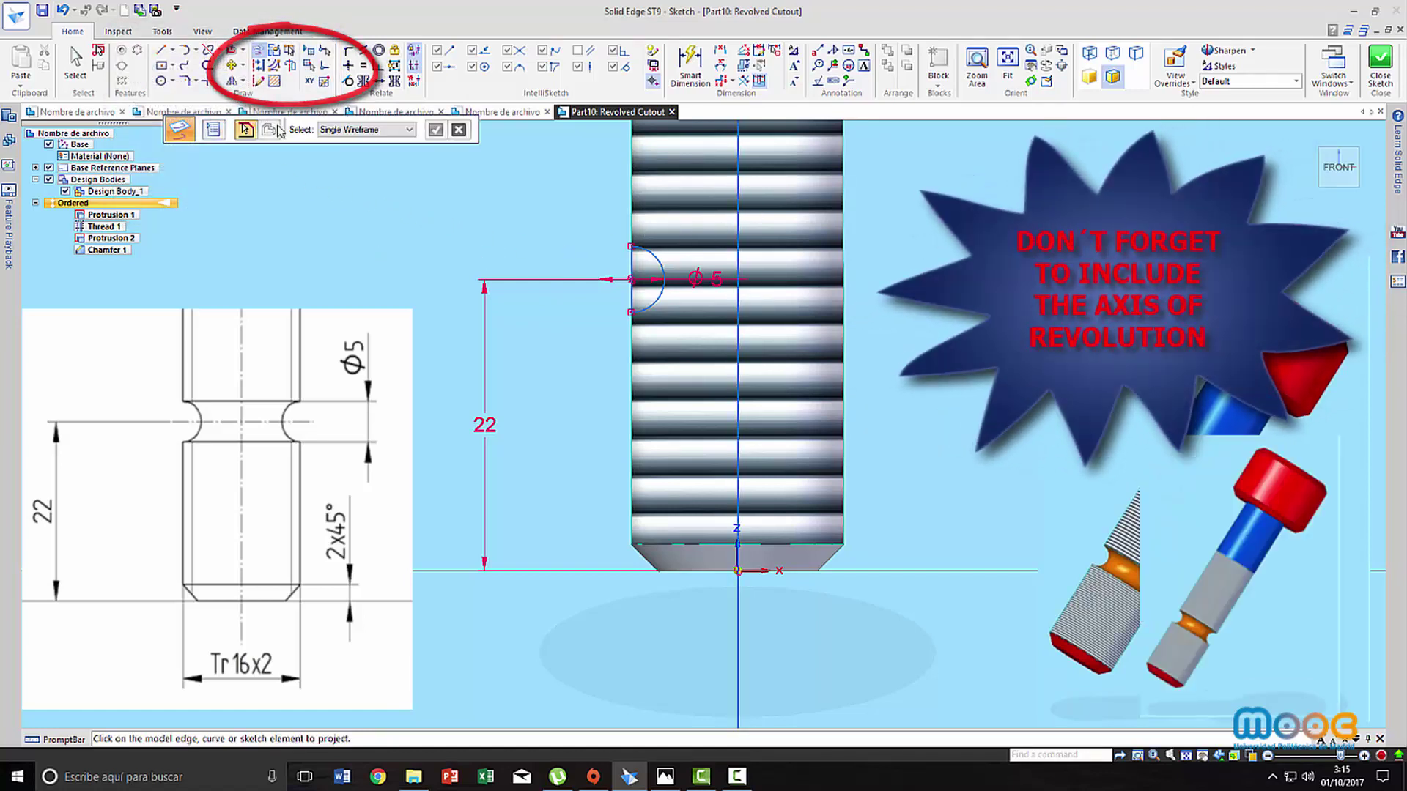
click(290, 66)
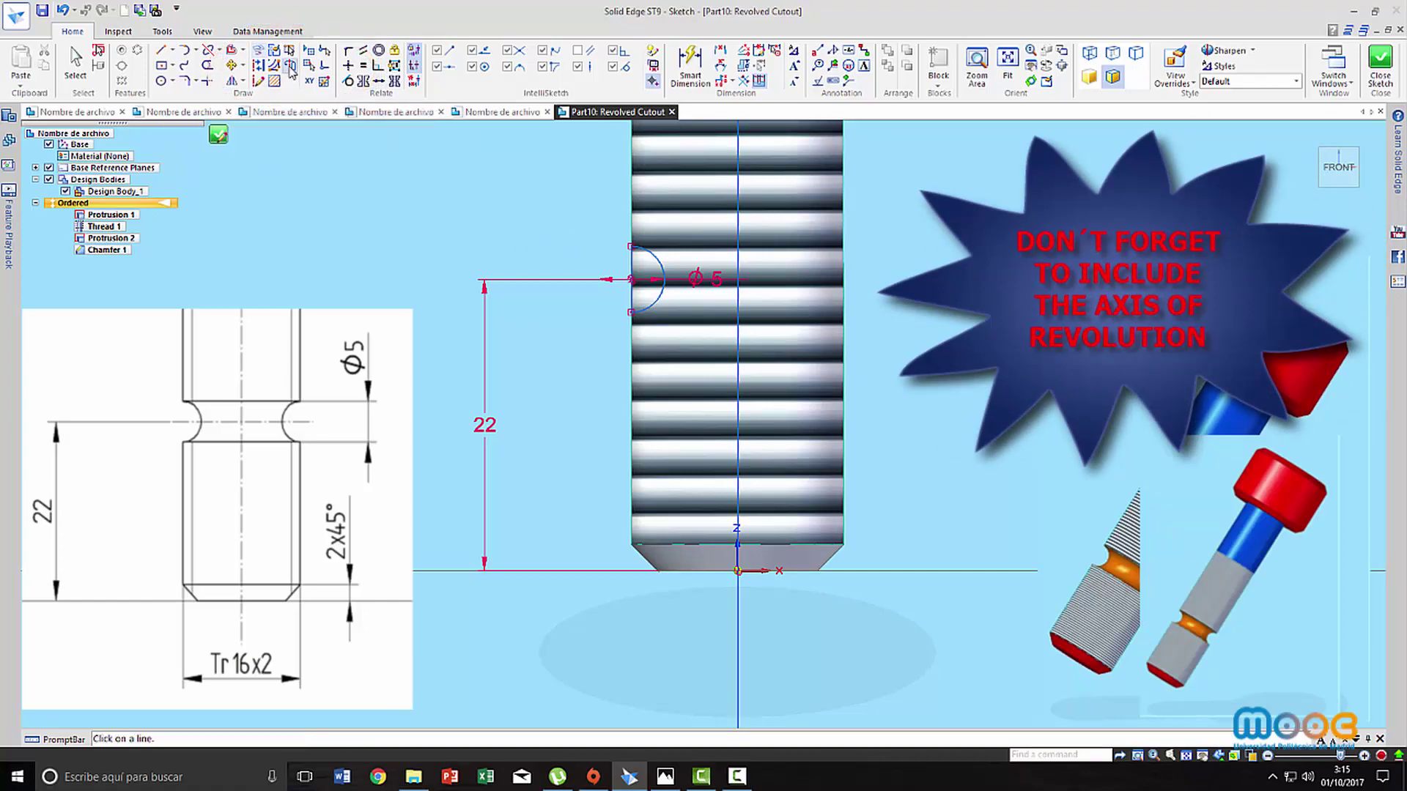
click(737, 232)
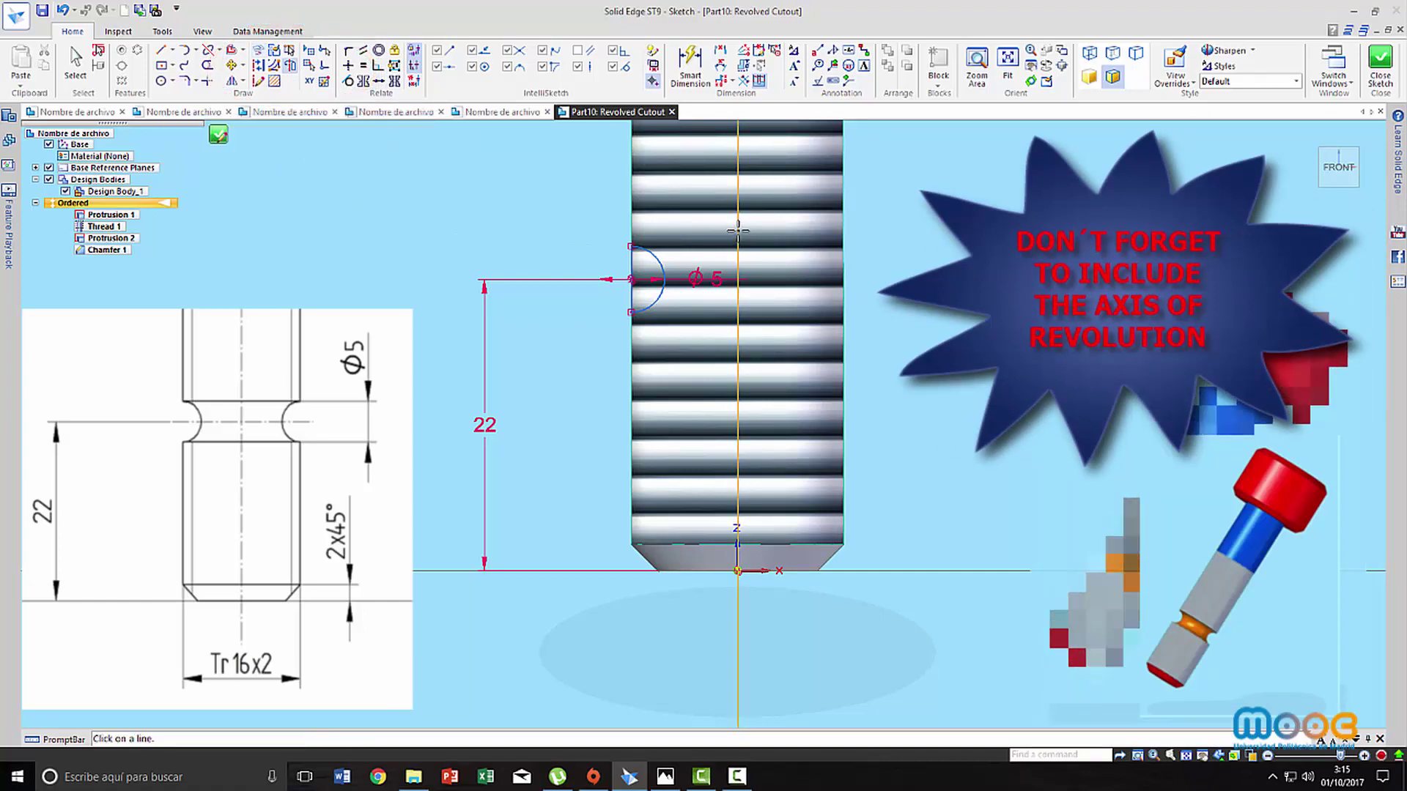
Close the sketch and revolve the half-circle profile 360° to cut the toroidal groove
click(1381, 60)
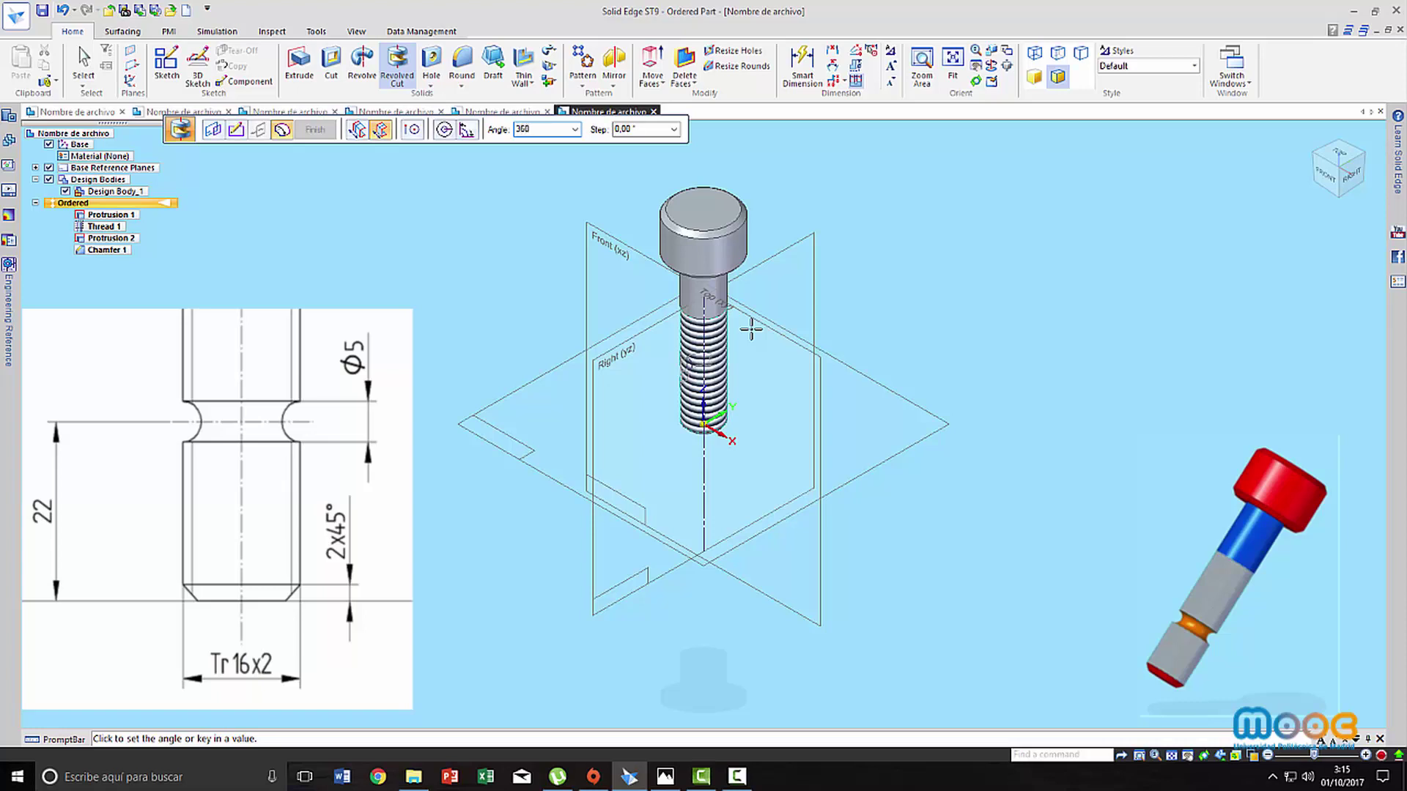
click(751, 329)
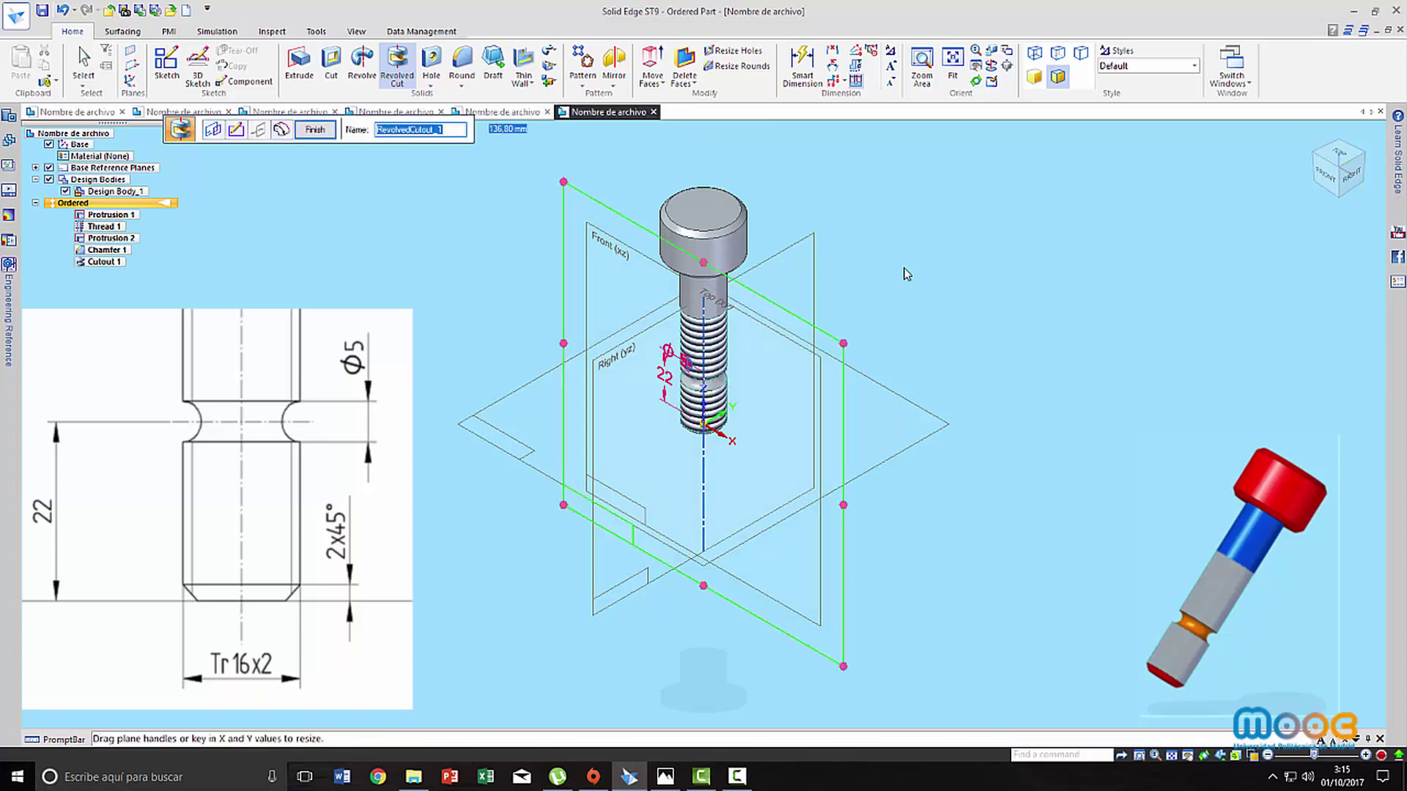
click(315, 129)
click(315, 130)
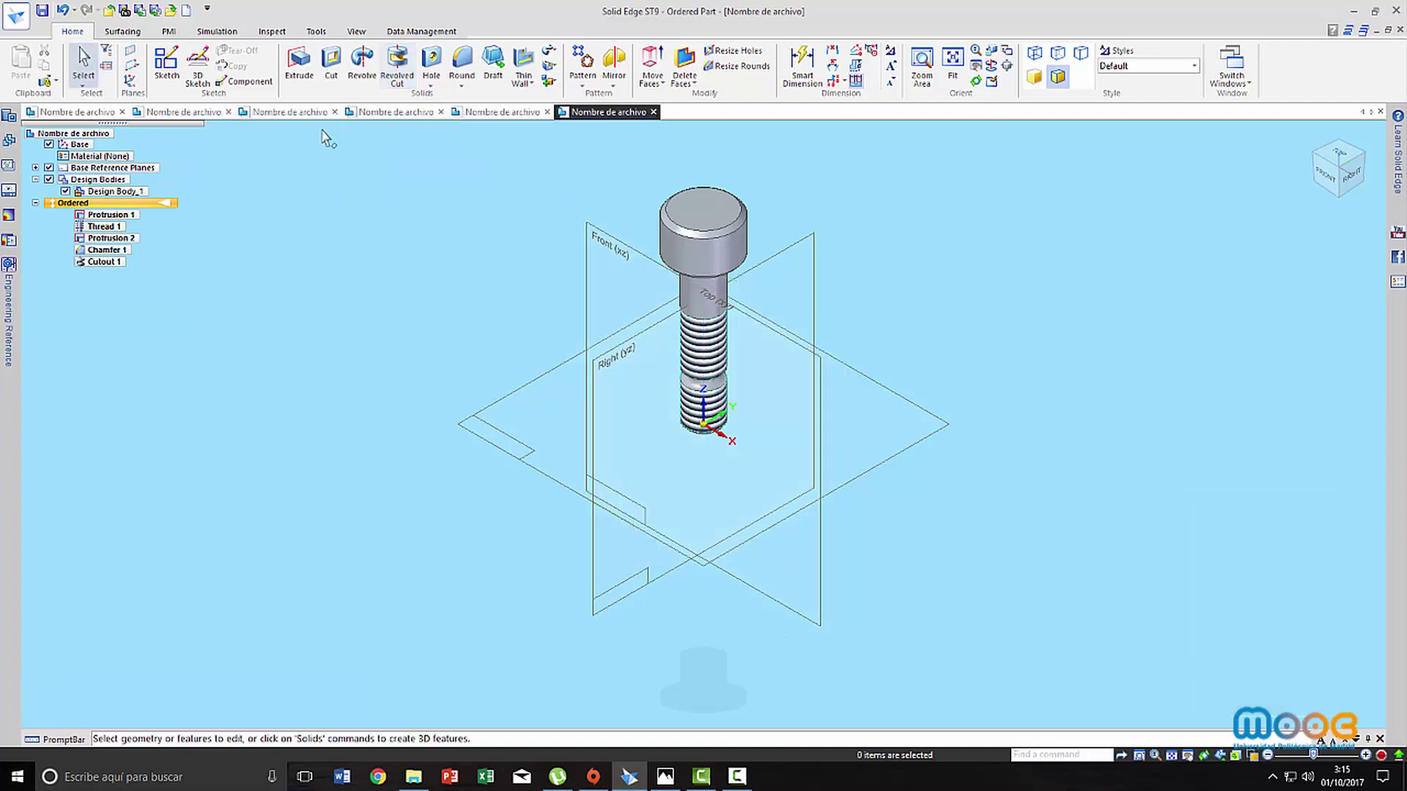
Hide the base coordinate system and the base reference planes
click(49, 144)
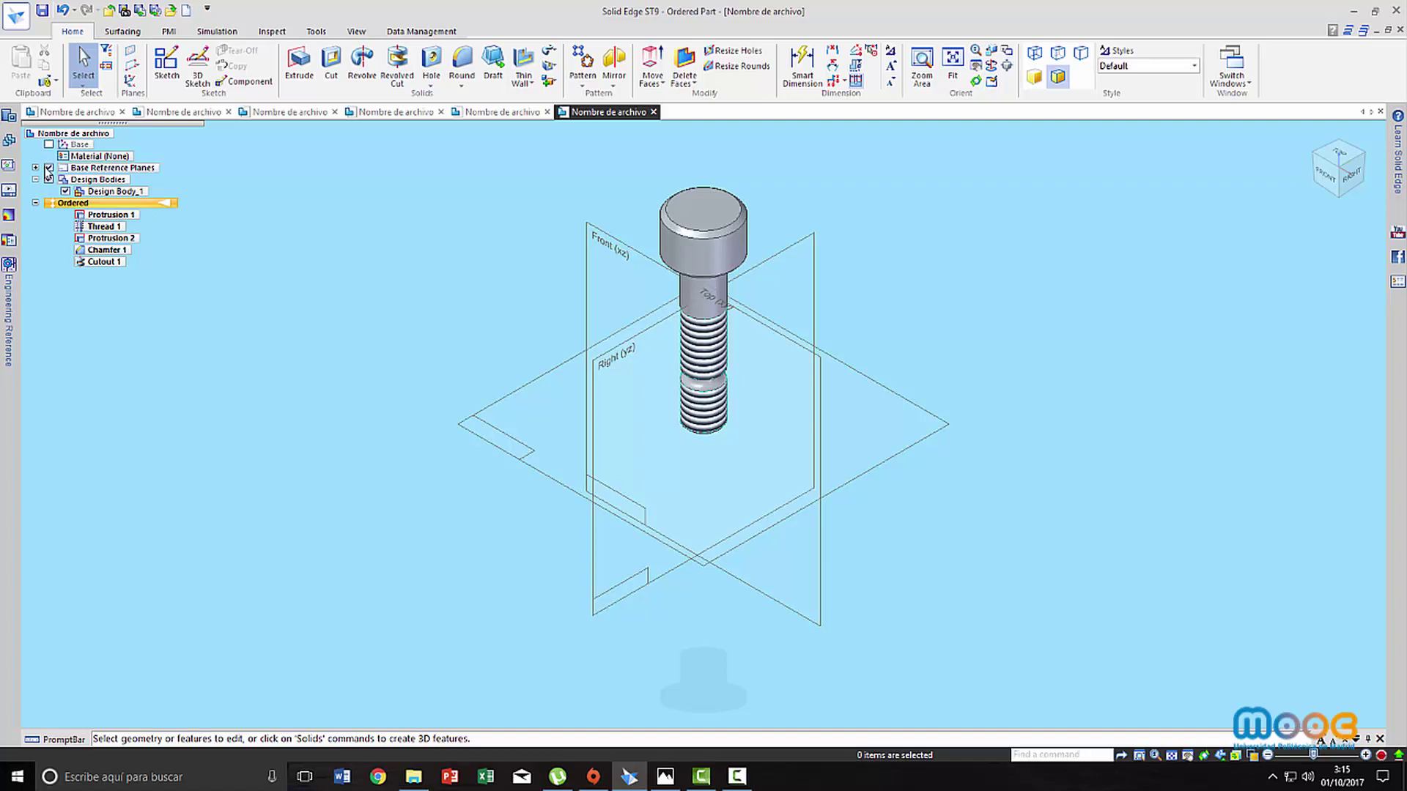
click(48, 168)
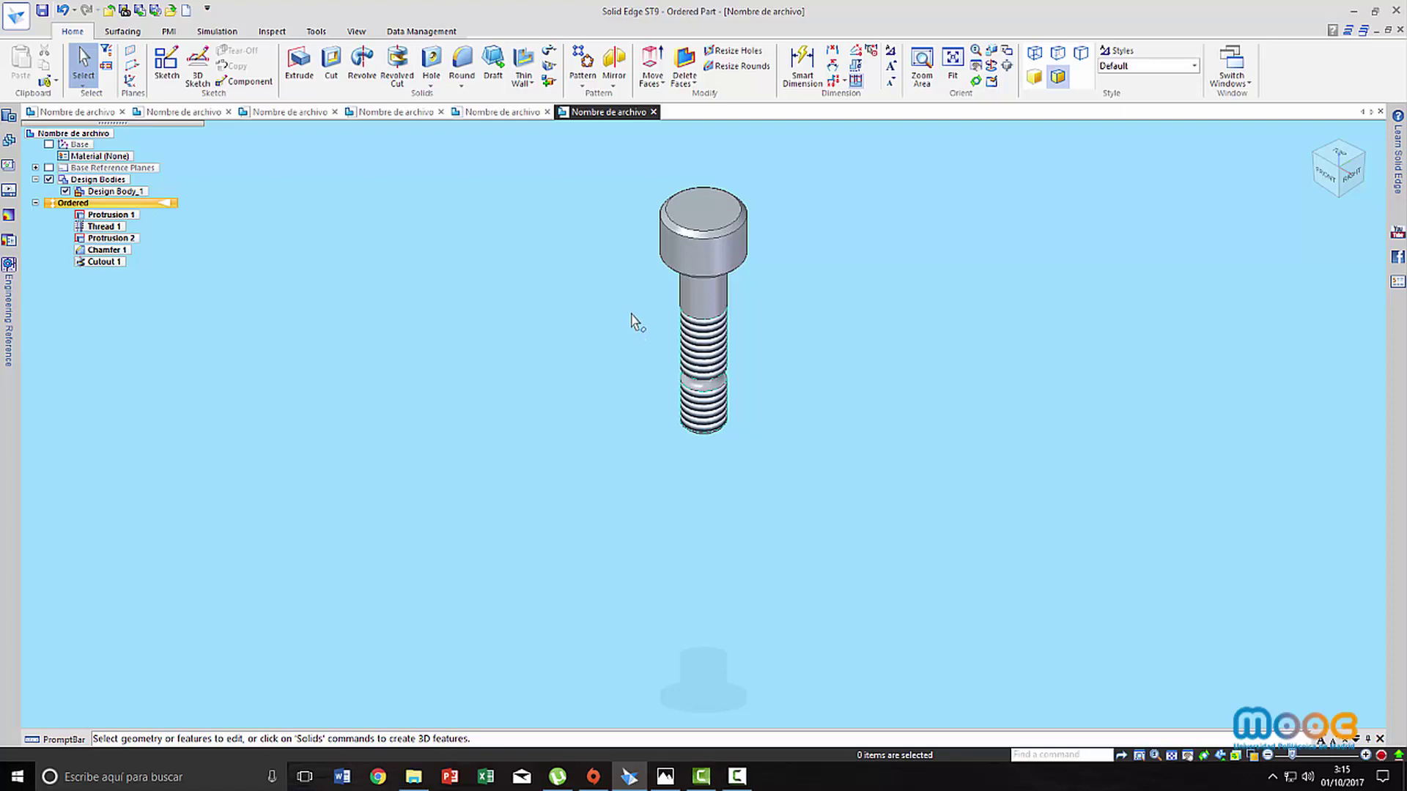
click(922, 68)
scroll(864, 263, up, 1)
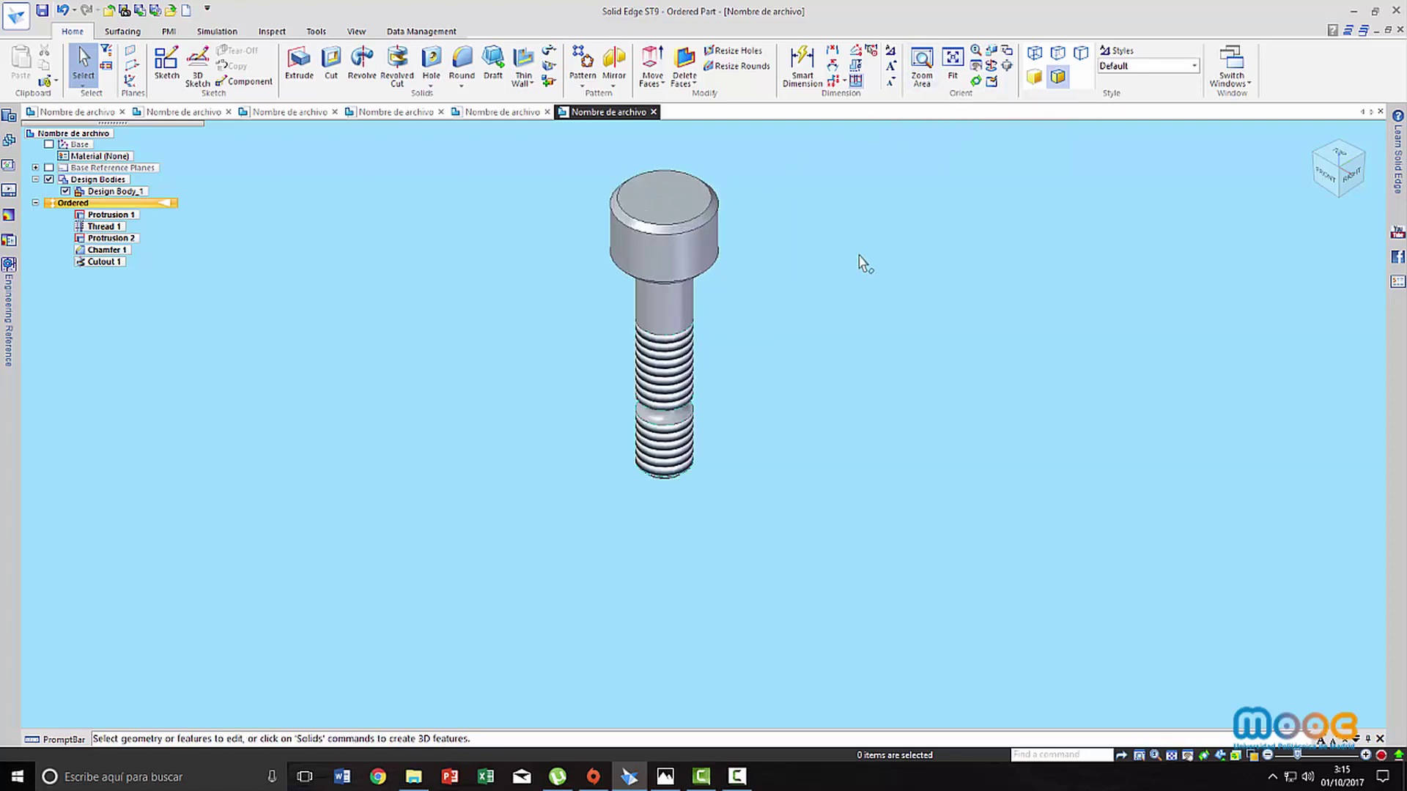
Open the Material Table for the part and select Steel as the material
click(16, 16)
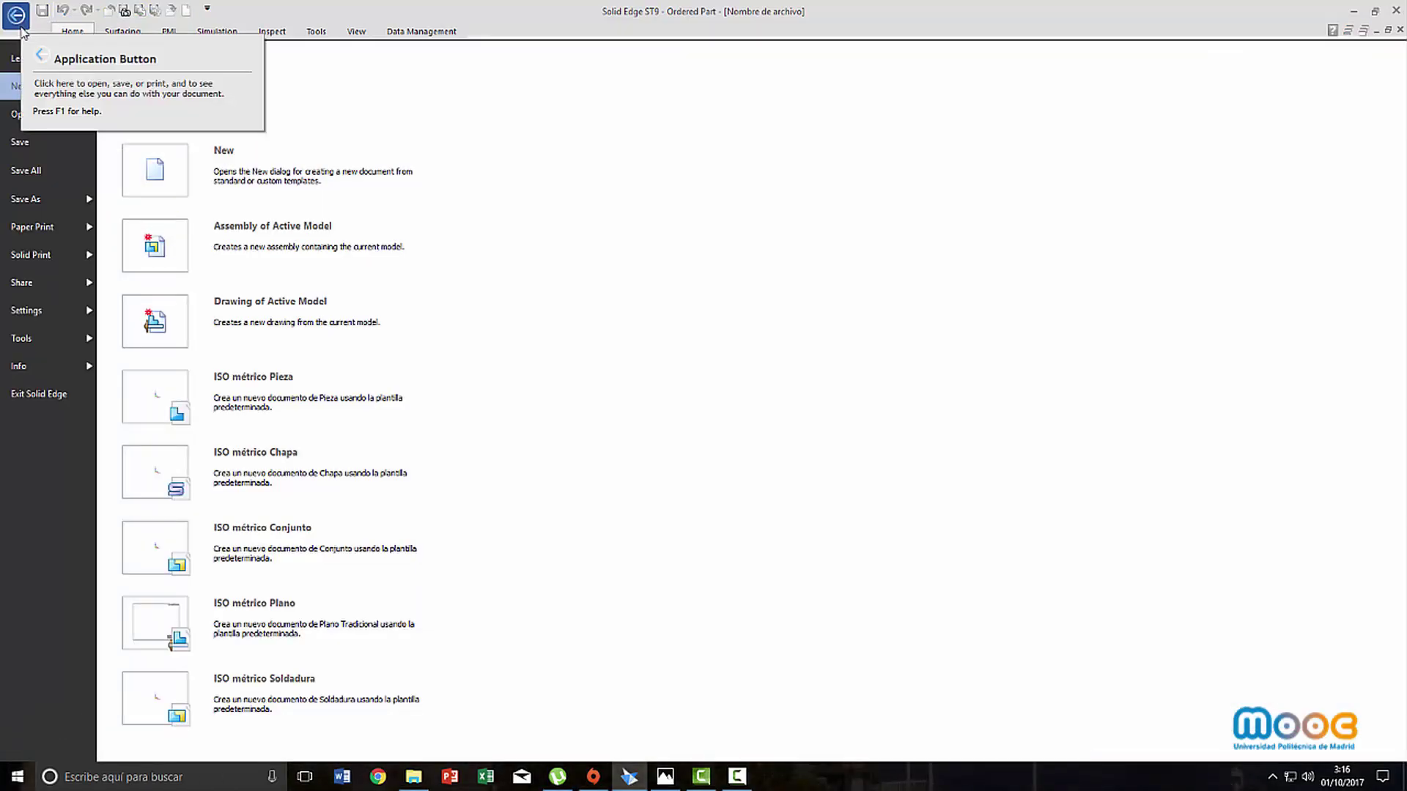
click(42, 369)
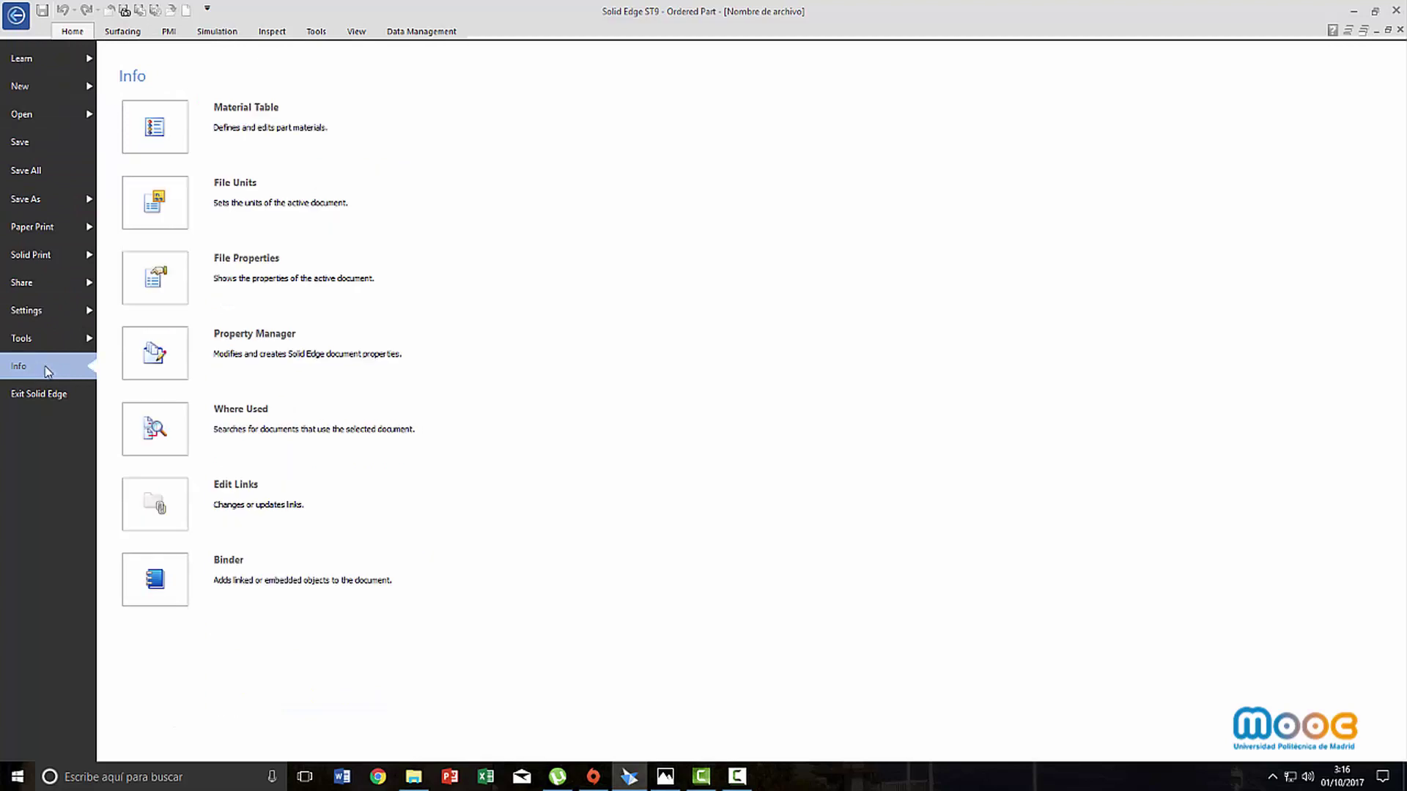
click(191, 131)
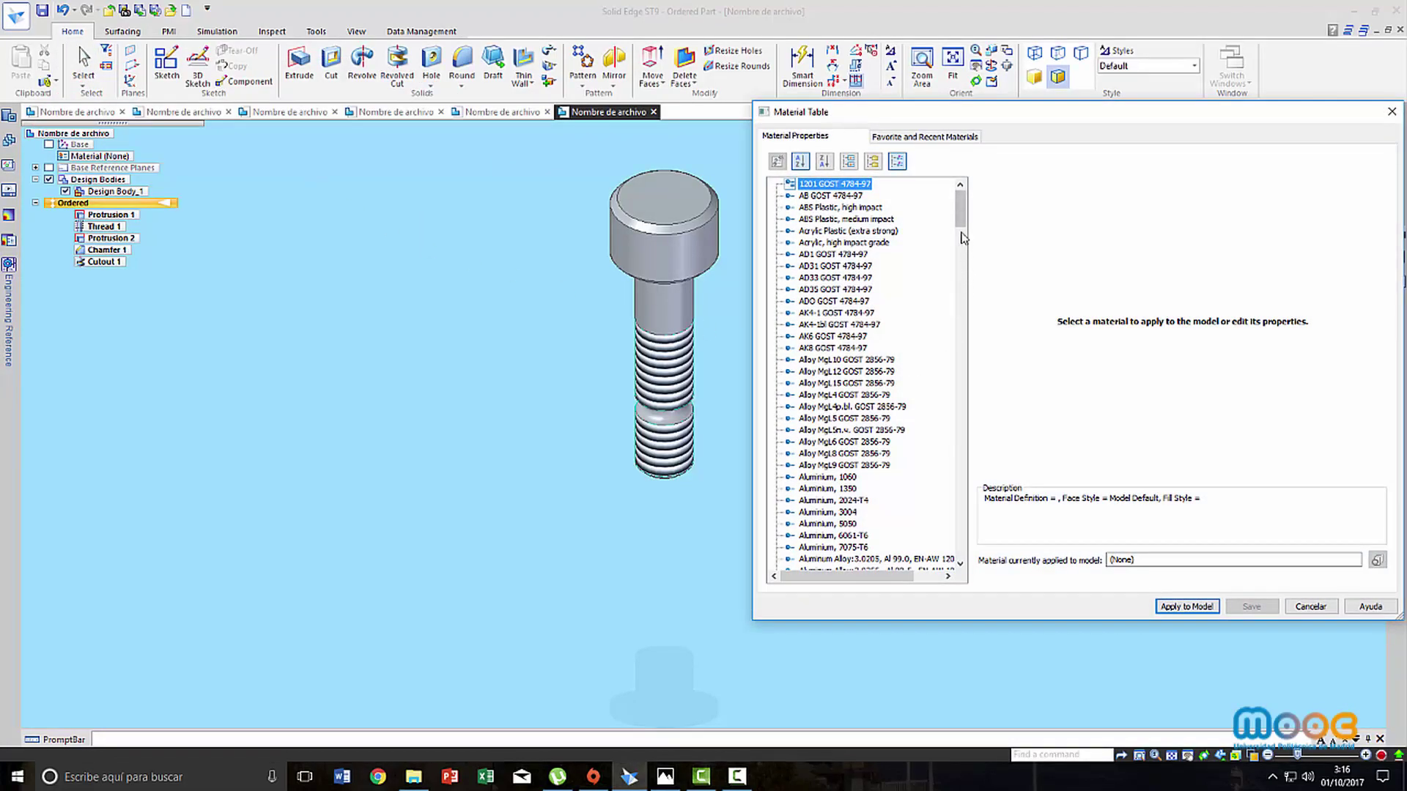
drag(964, 220, 967, 412)
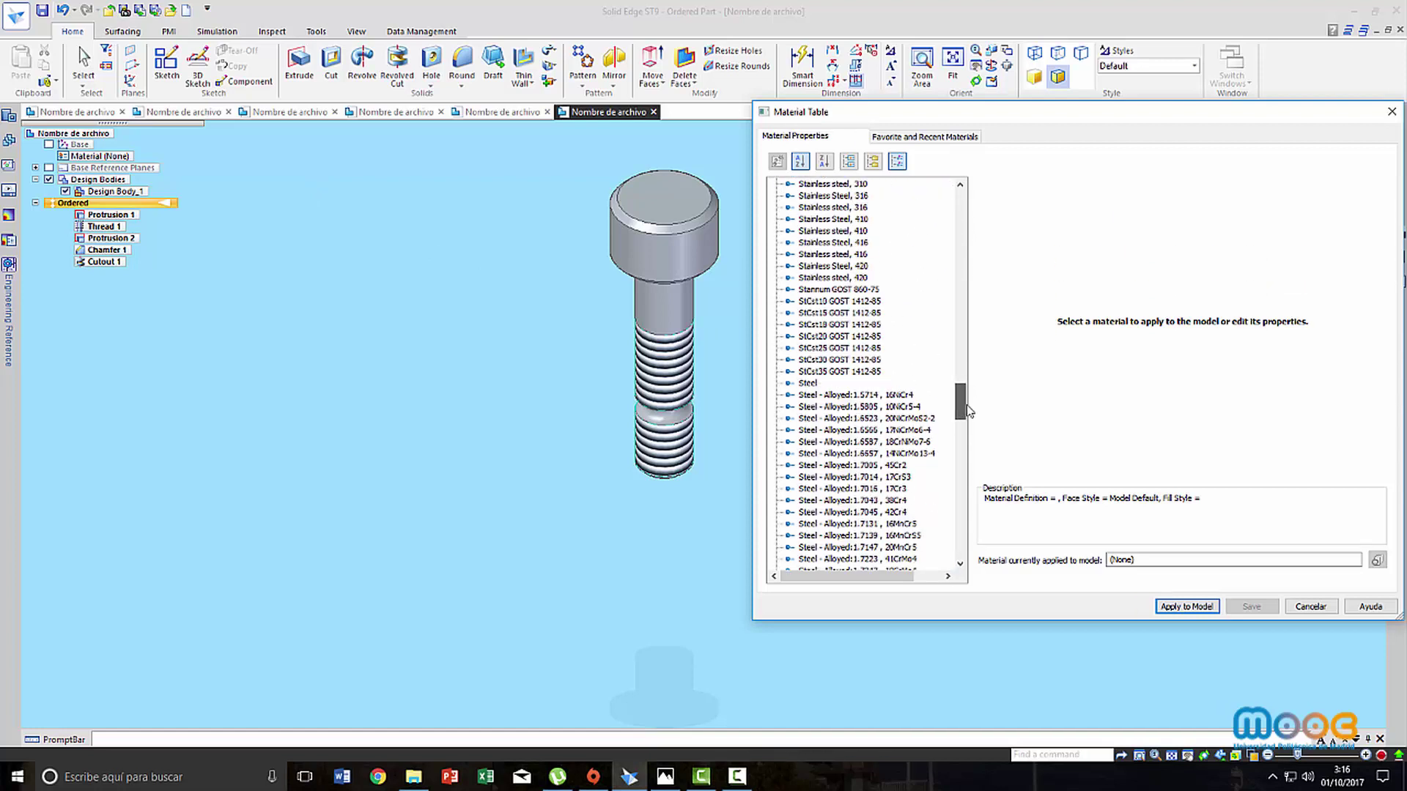
click(810, 384)
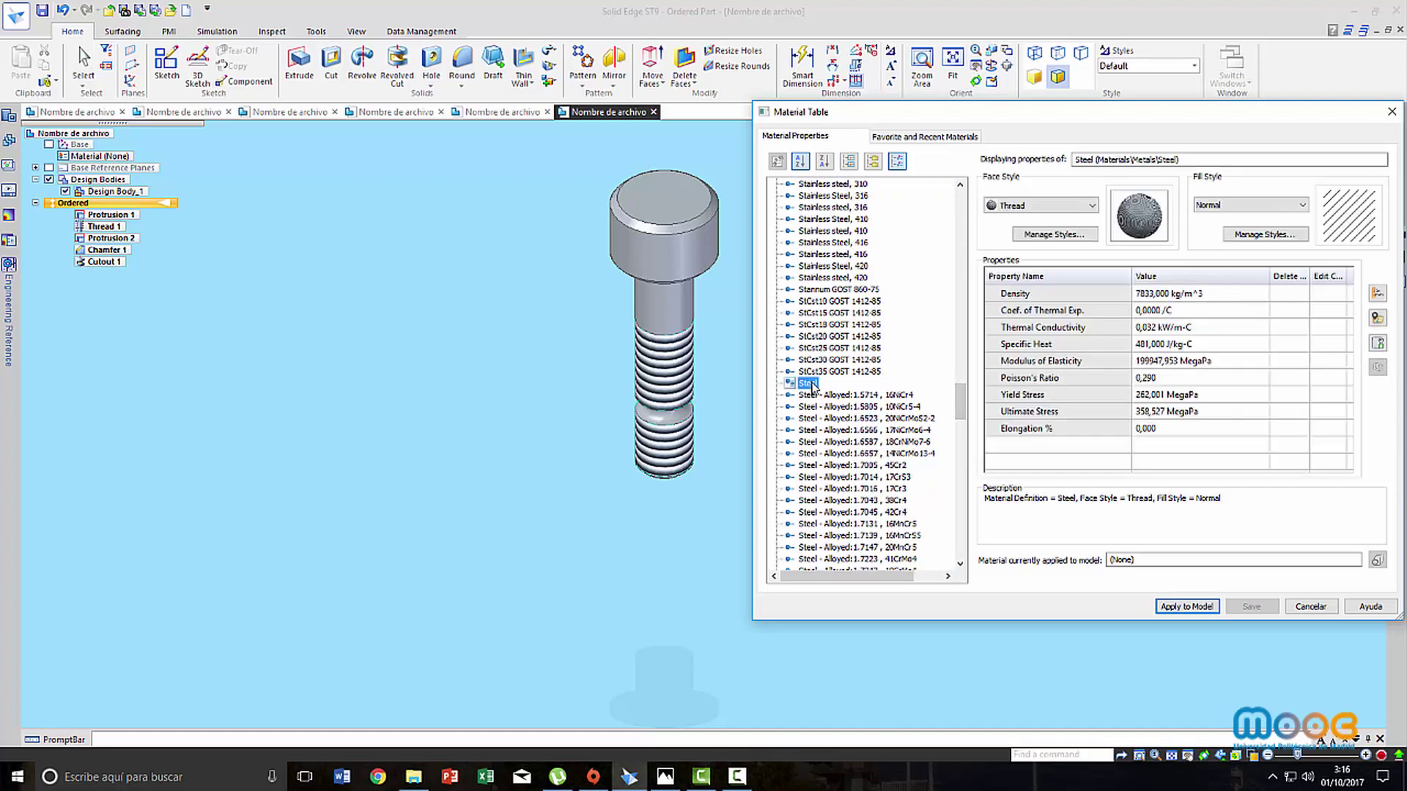
Open the steel's Thread face style for modification and clear its texture image
click(1092, 206)
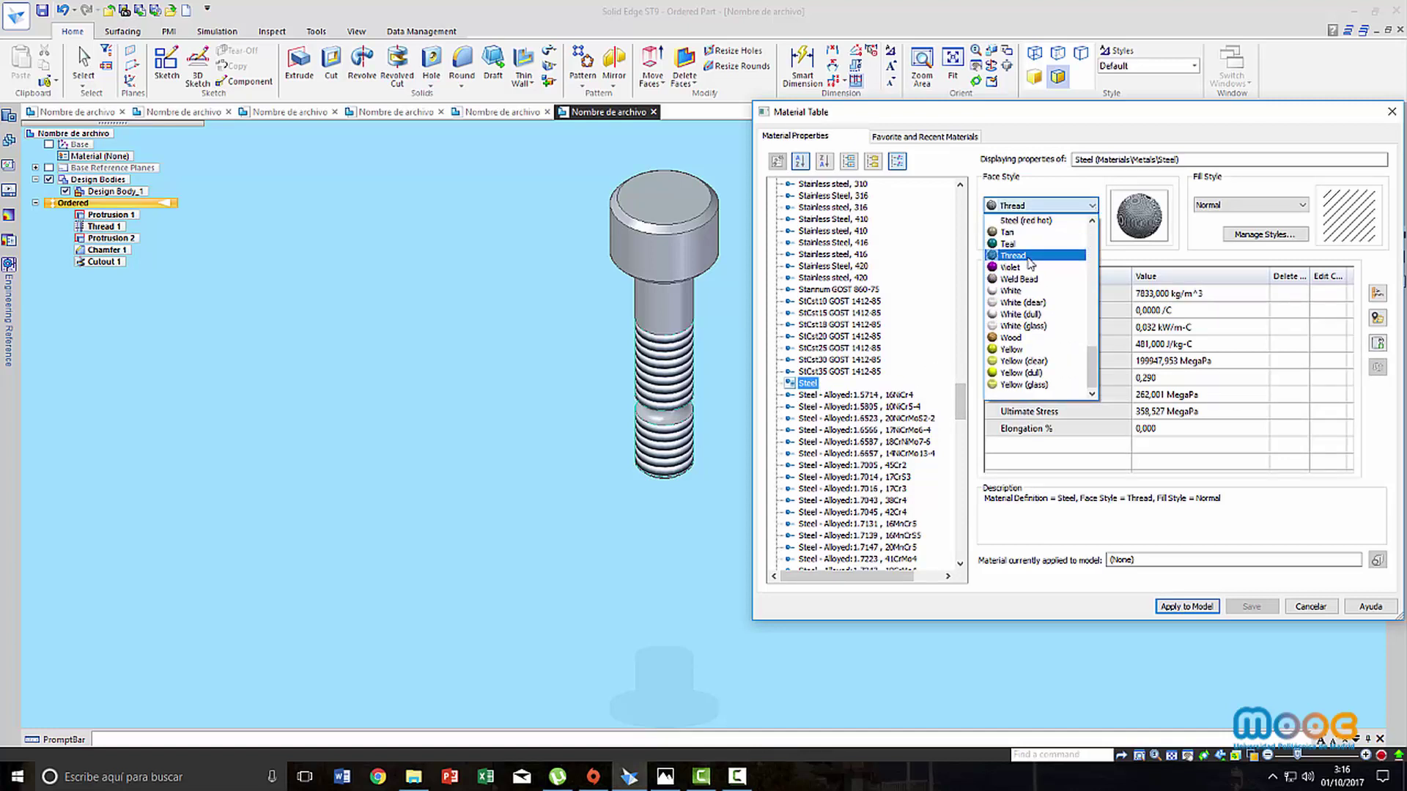
key(Escape)
click(1046, 236)
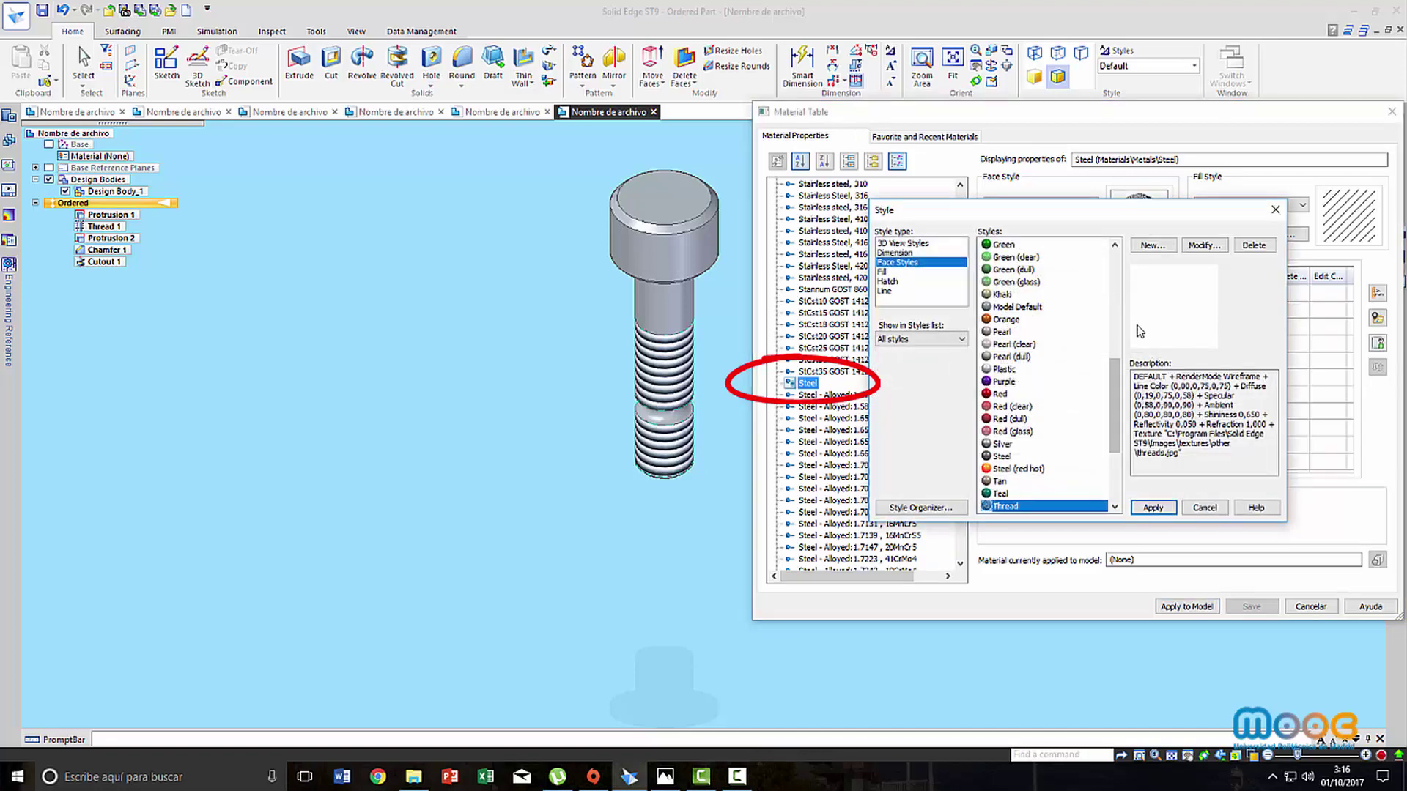
click(1195, 246)
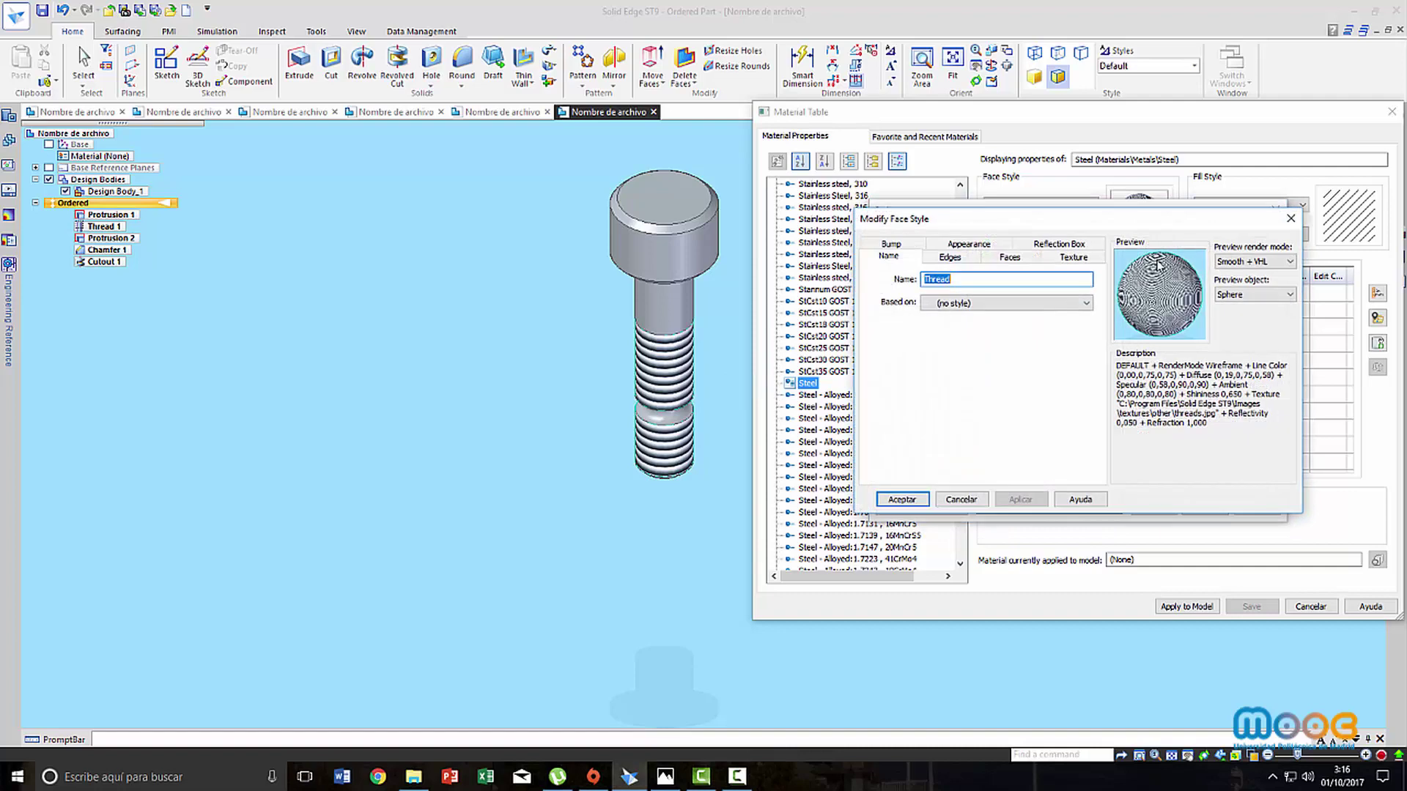
click(1074, 257)
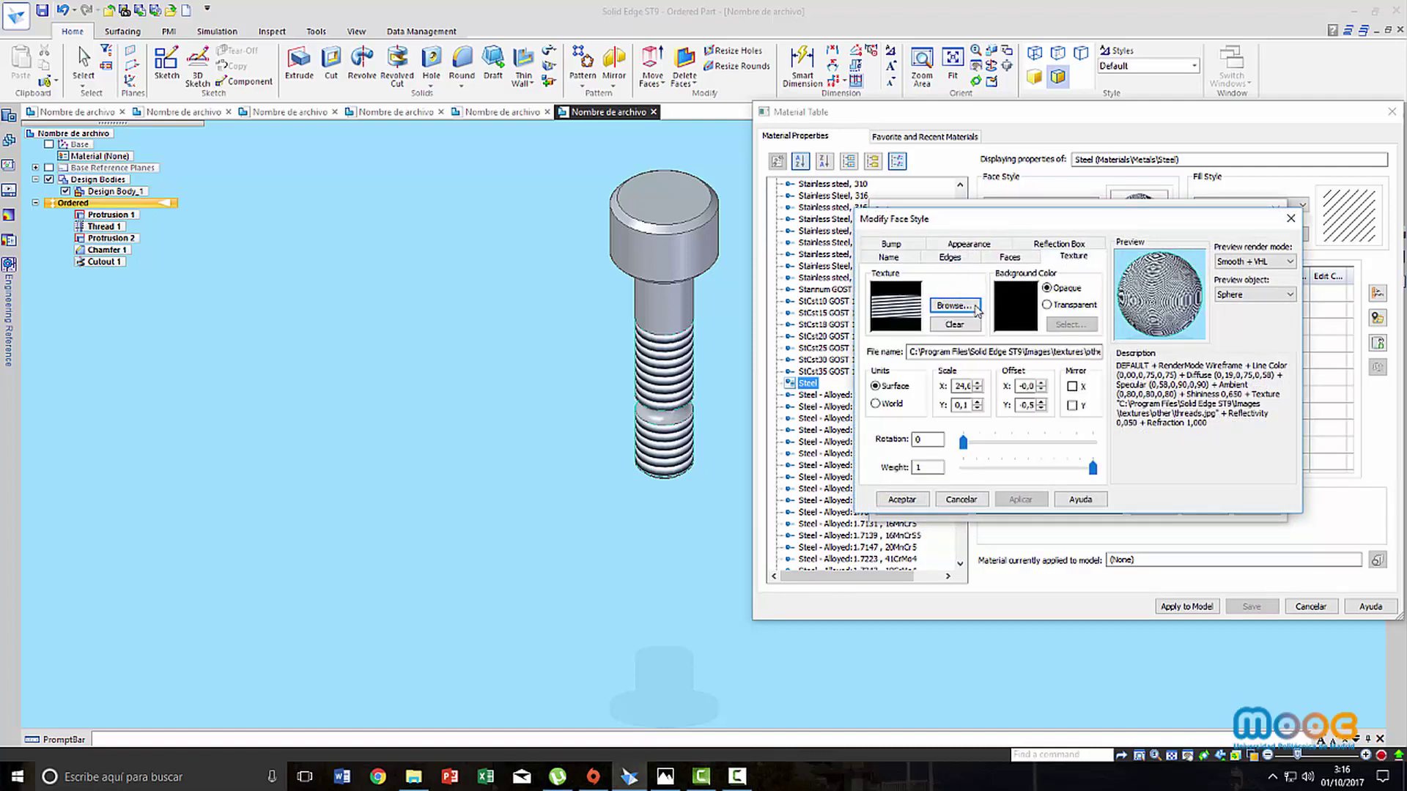
click(955, 326)
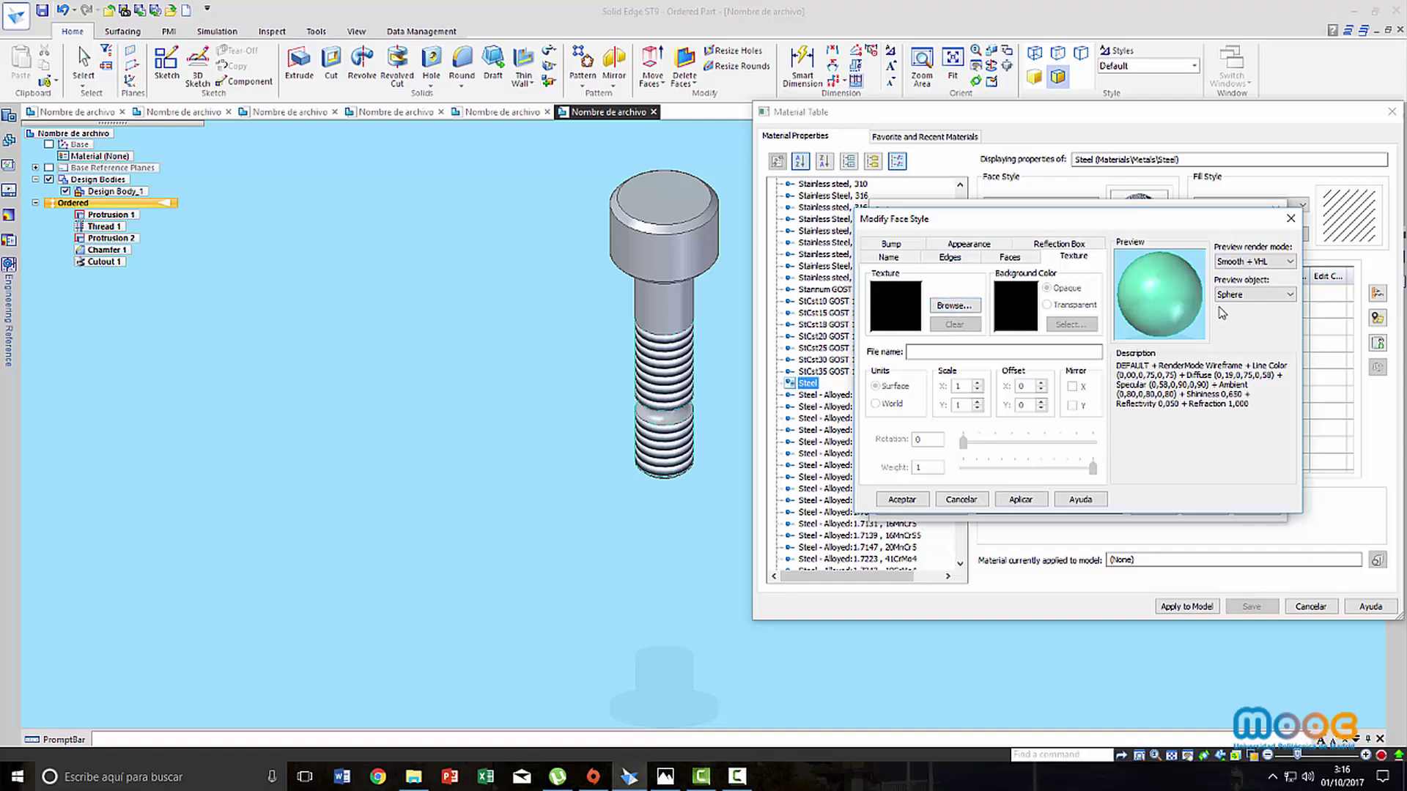
Load threads.jpg from the textures folder as the texture of the Thread face style
click(971, 306)
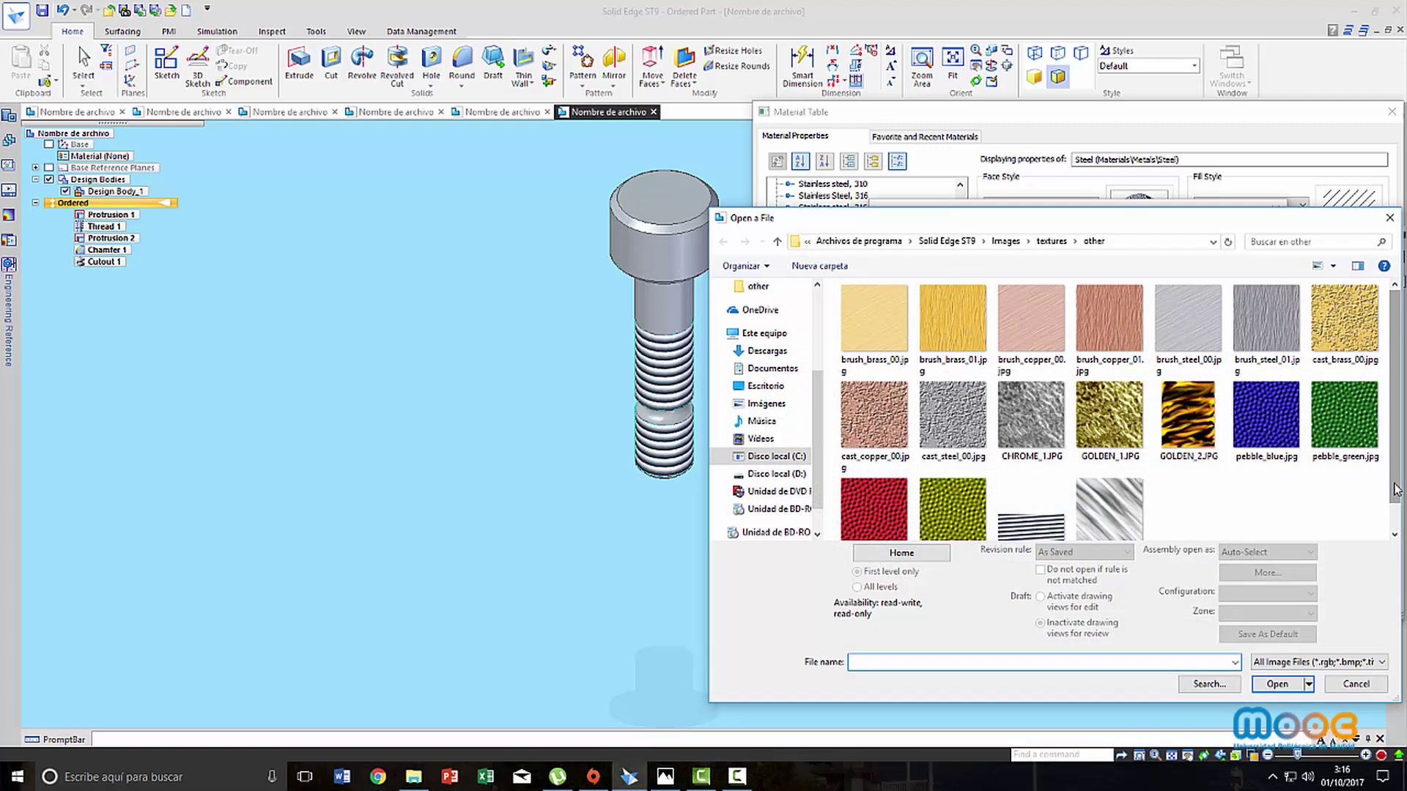
scroll(1387, 488, down, 1)
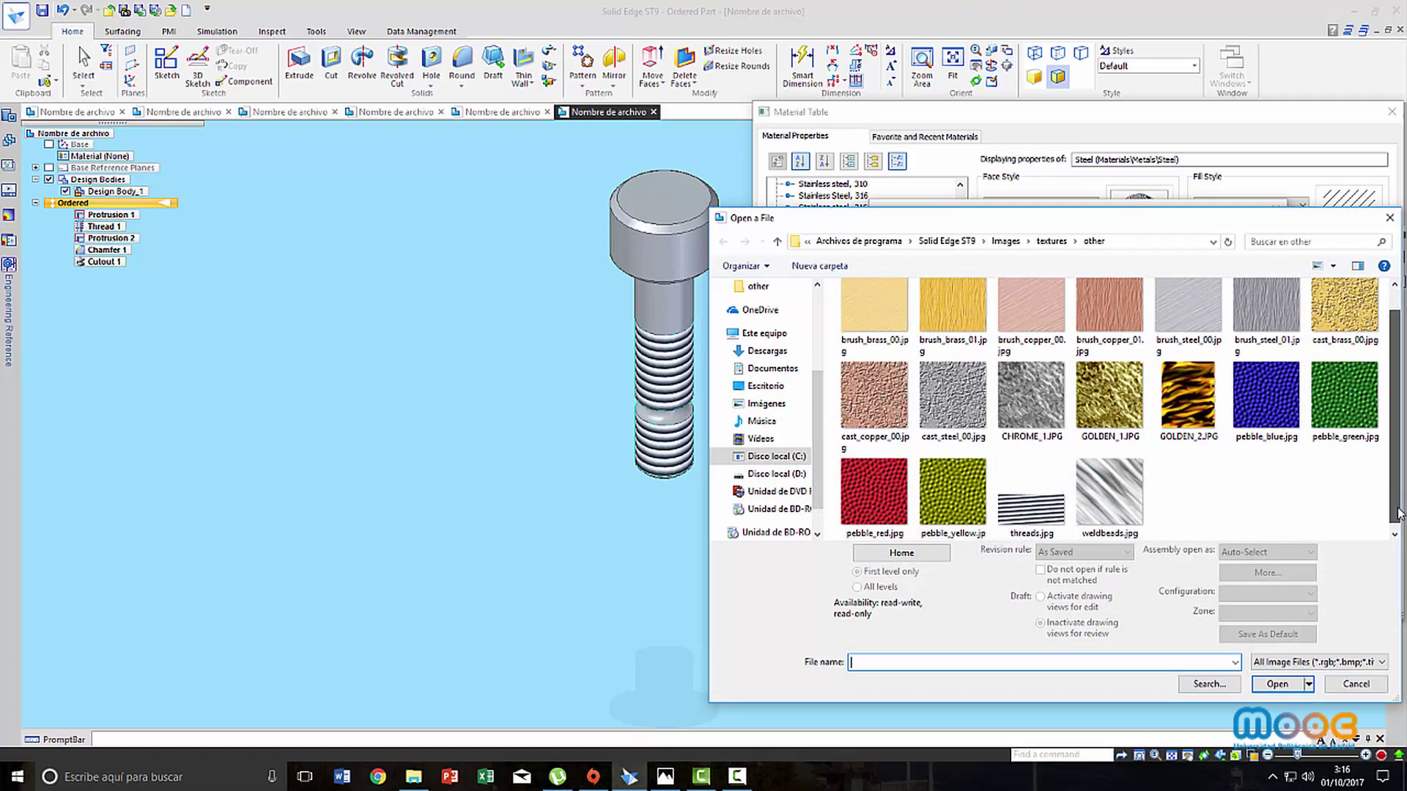
click(1025, 513)
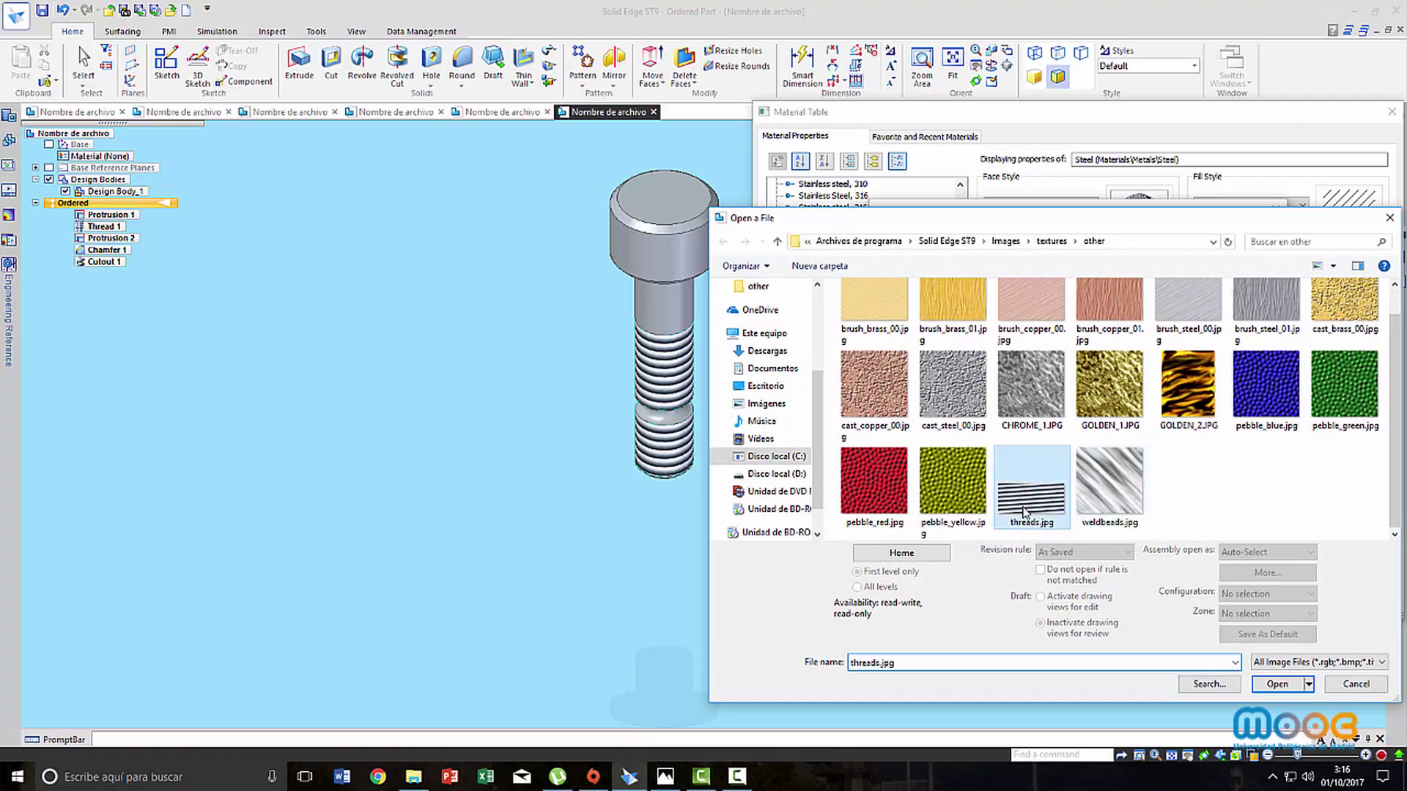
click(1278, 684)
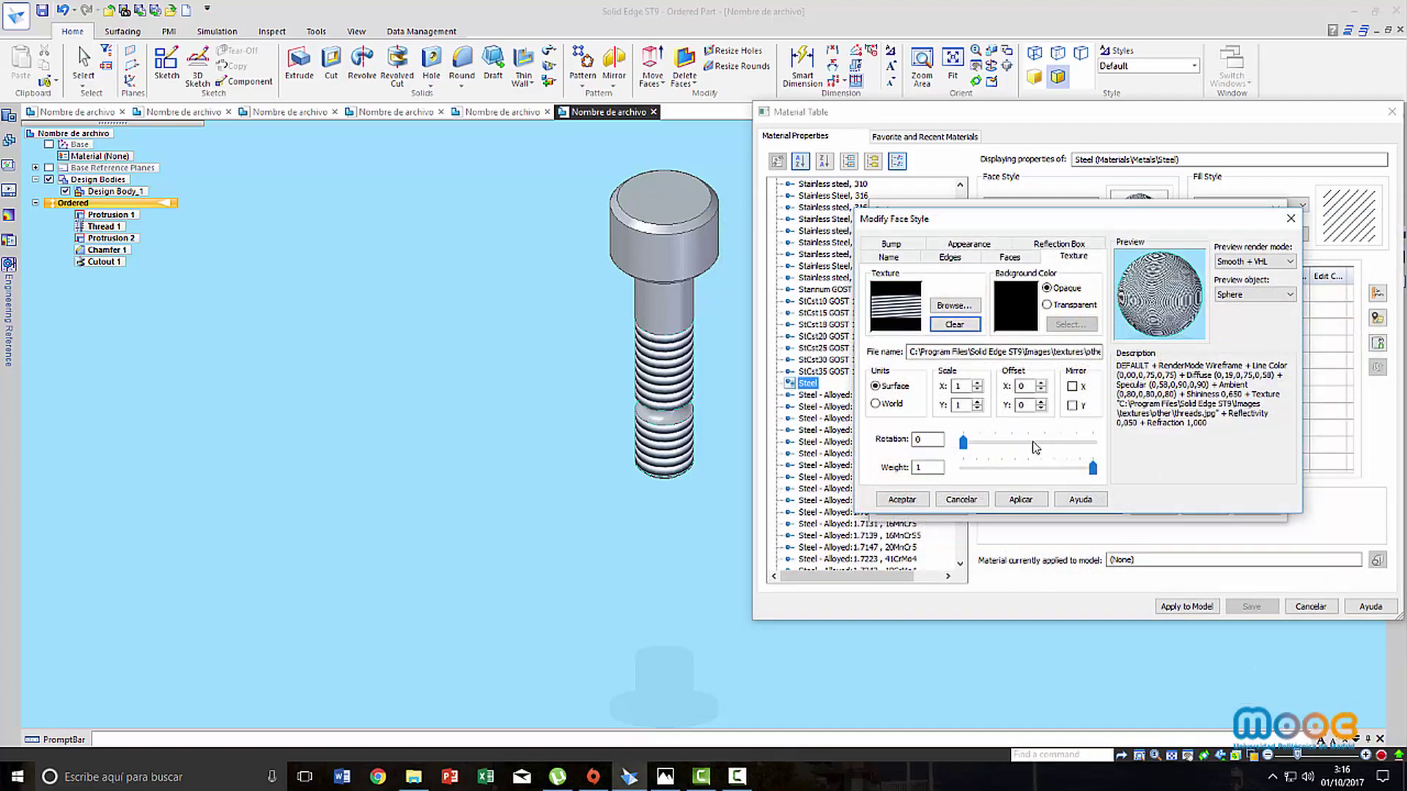
Set the thread texture's Y scale to 0,2
text(5,9)
click(978, 408)
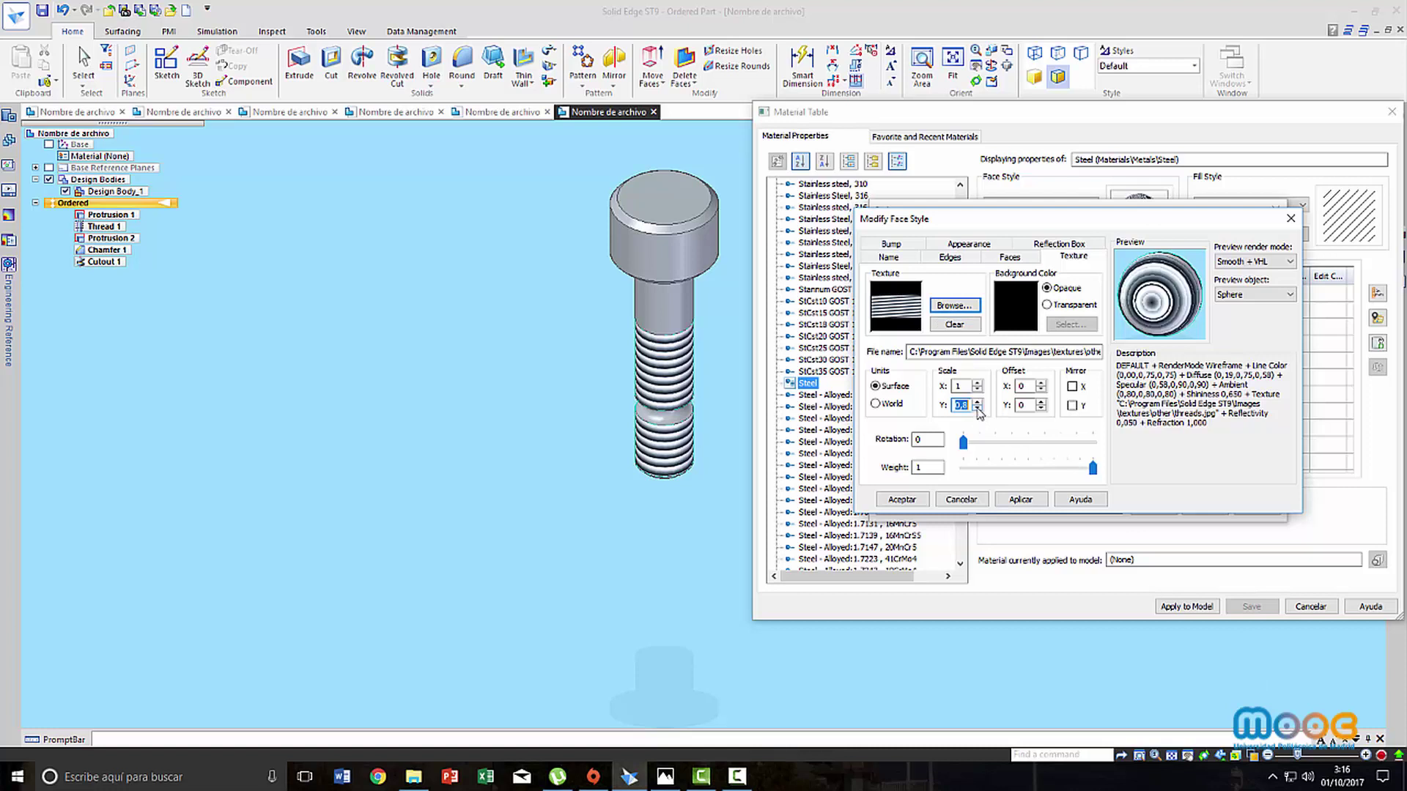
click(977, 408)
click(977, 408)
click(978, 408)
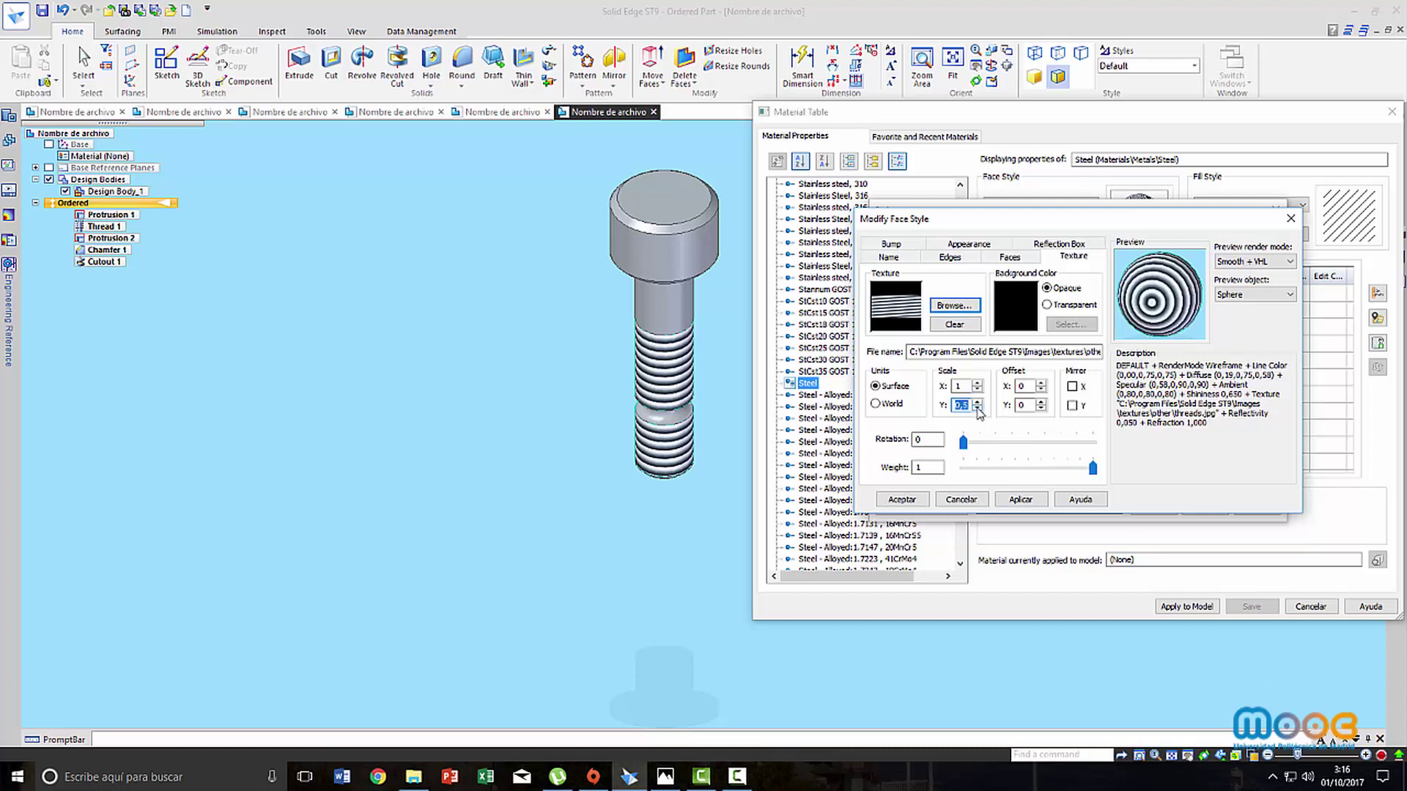
click(977, 408)
click(977, 408)
click(978, 409)
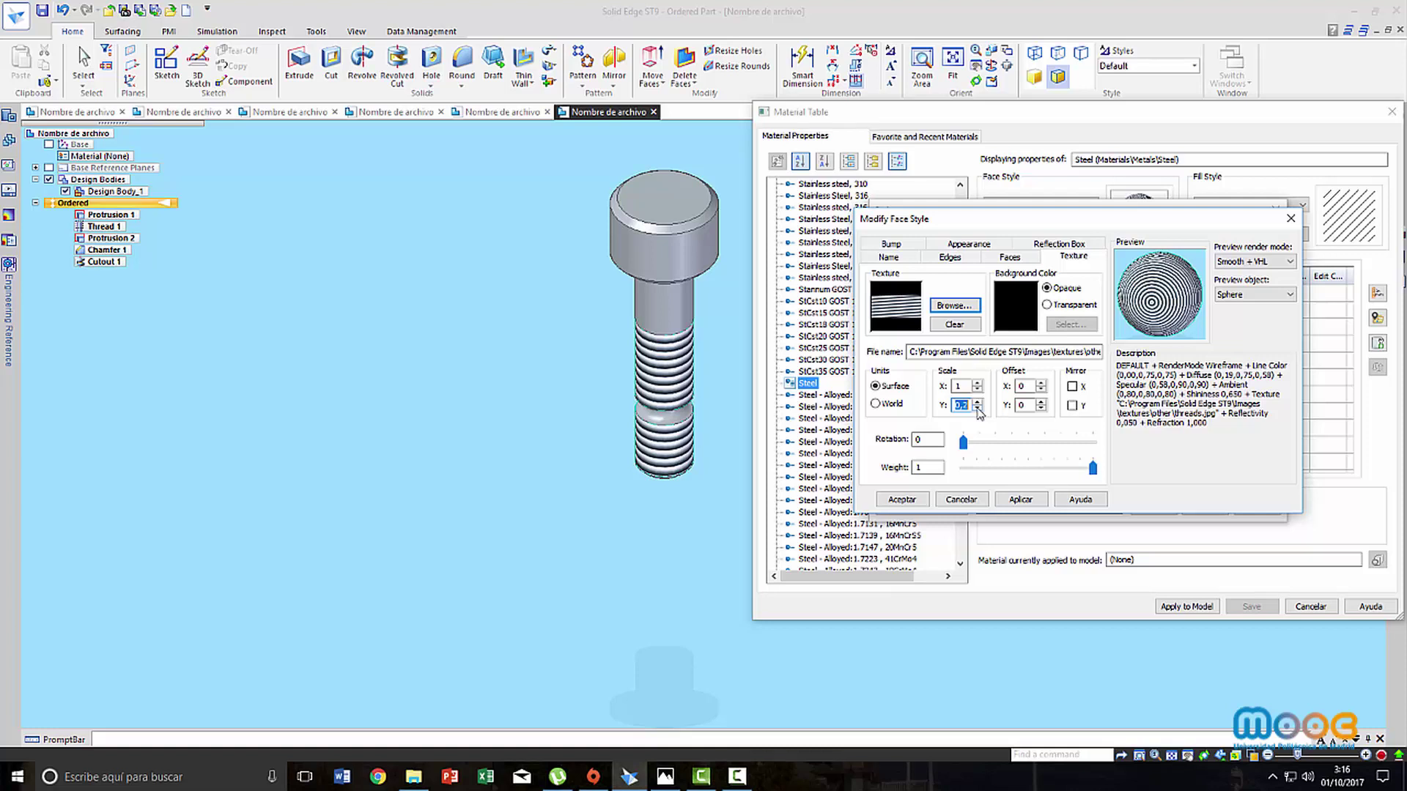
Accept and apply the modified Thread face style, and assign the Steel material to the model
click(902, 500)
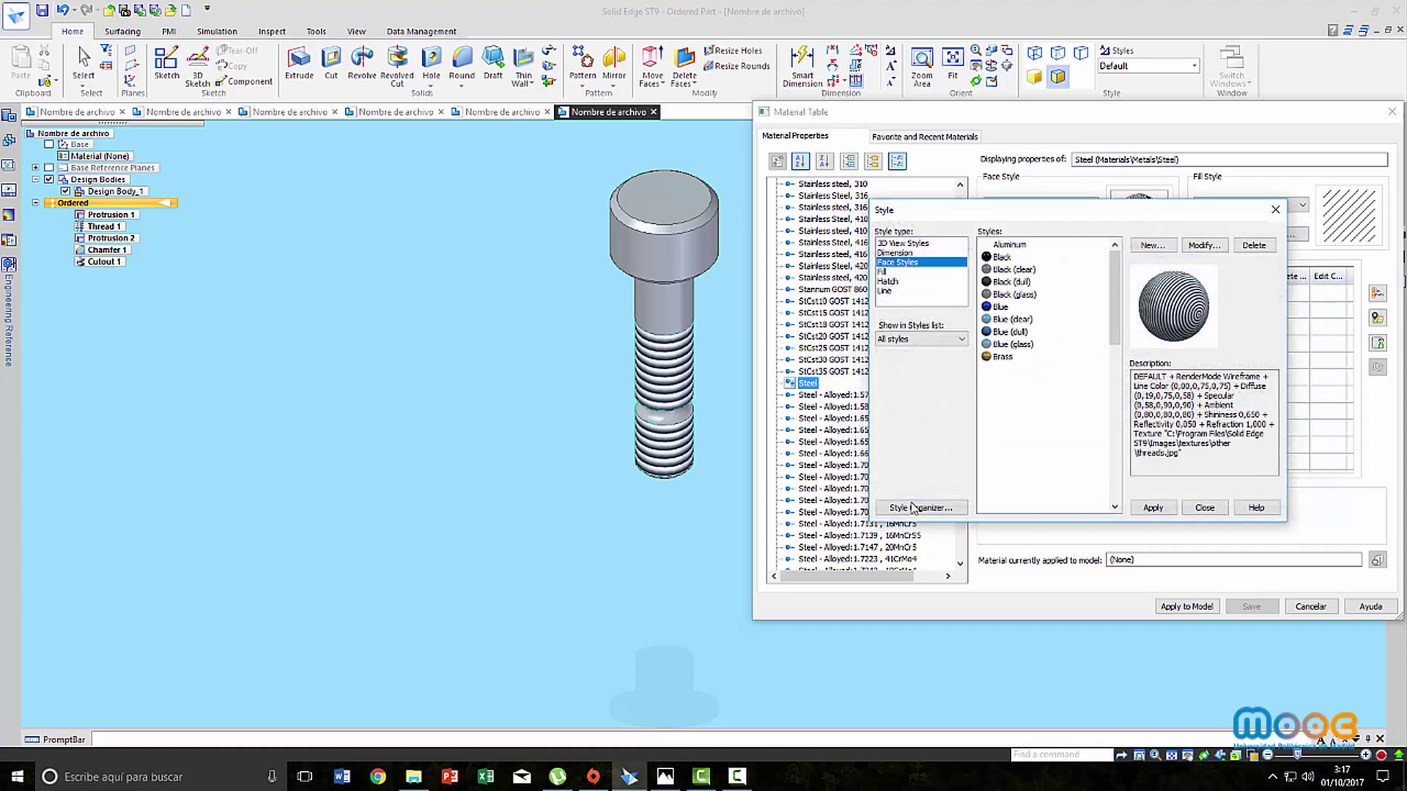
click(1150, 508)
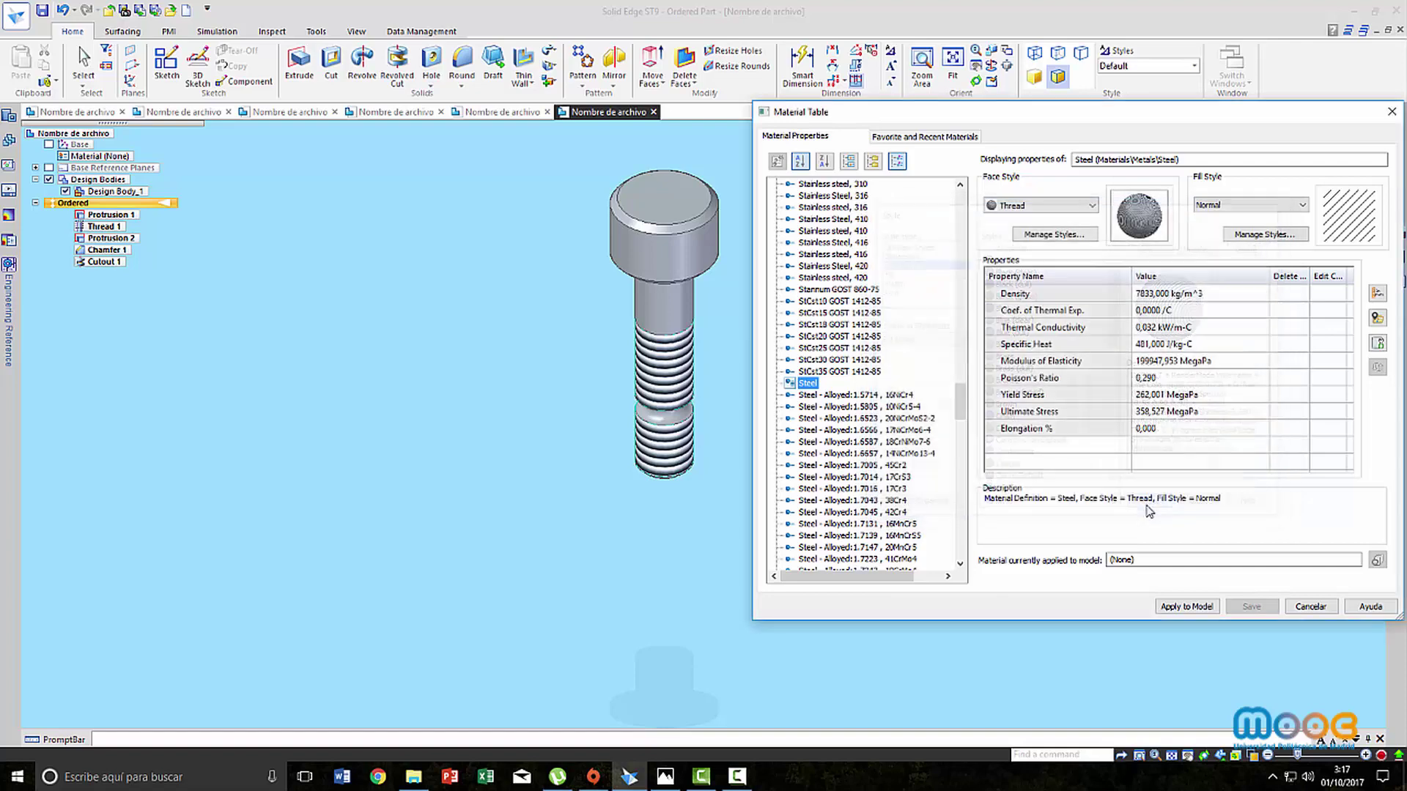
click(1188, 607)
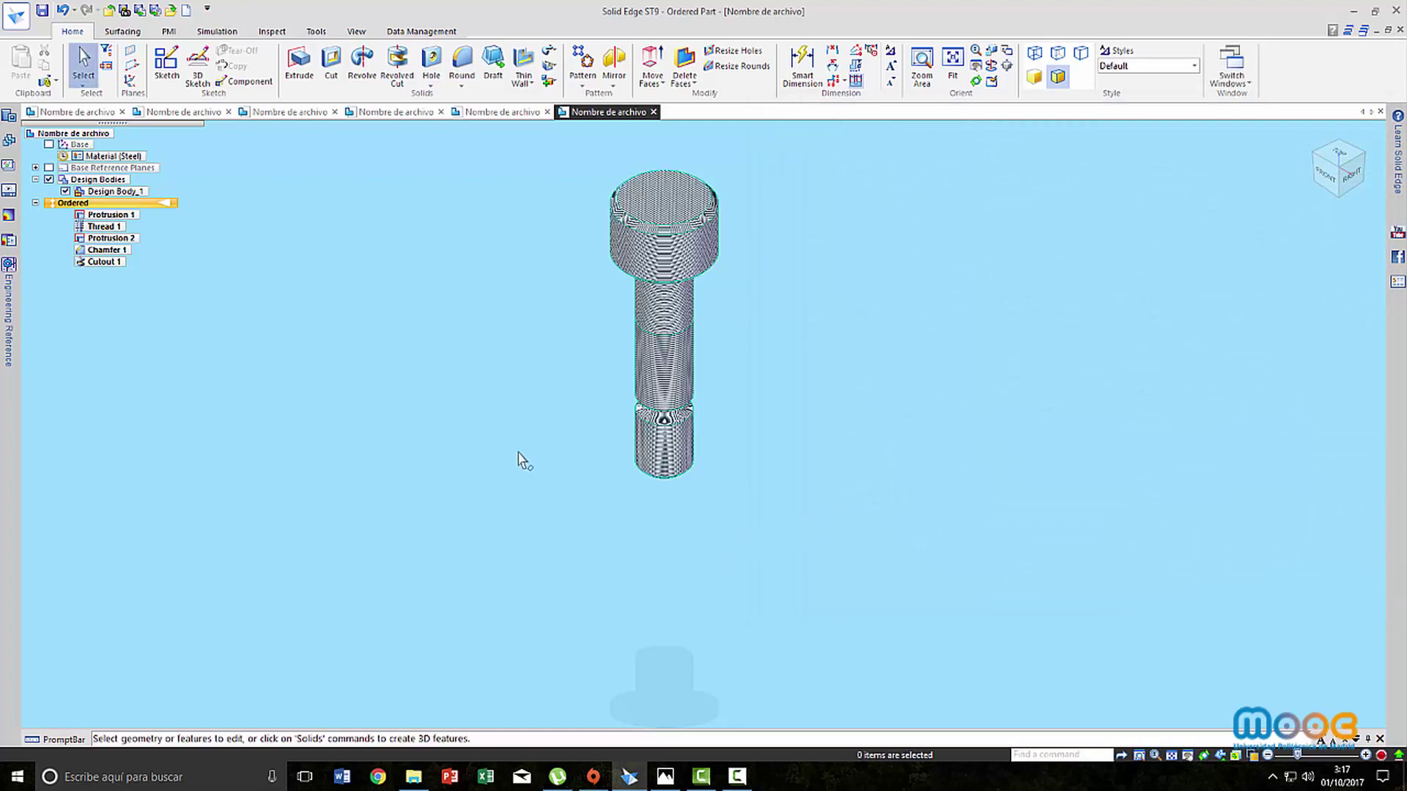
Paint the head protrusion and the chamfer feature with the Red style using Part Painter with feature selection
click(358, 32)
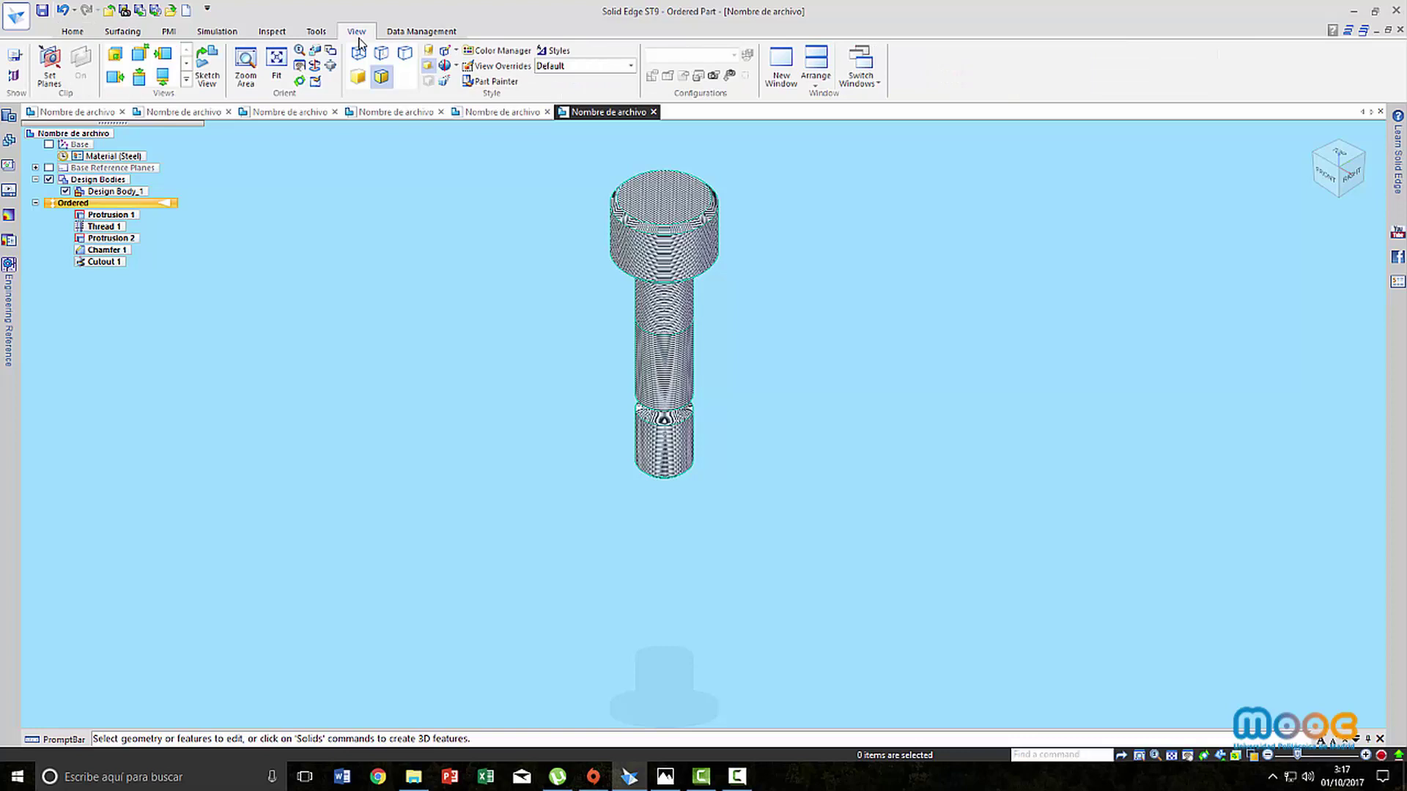
click(499, 82)
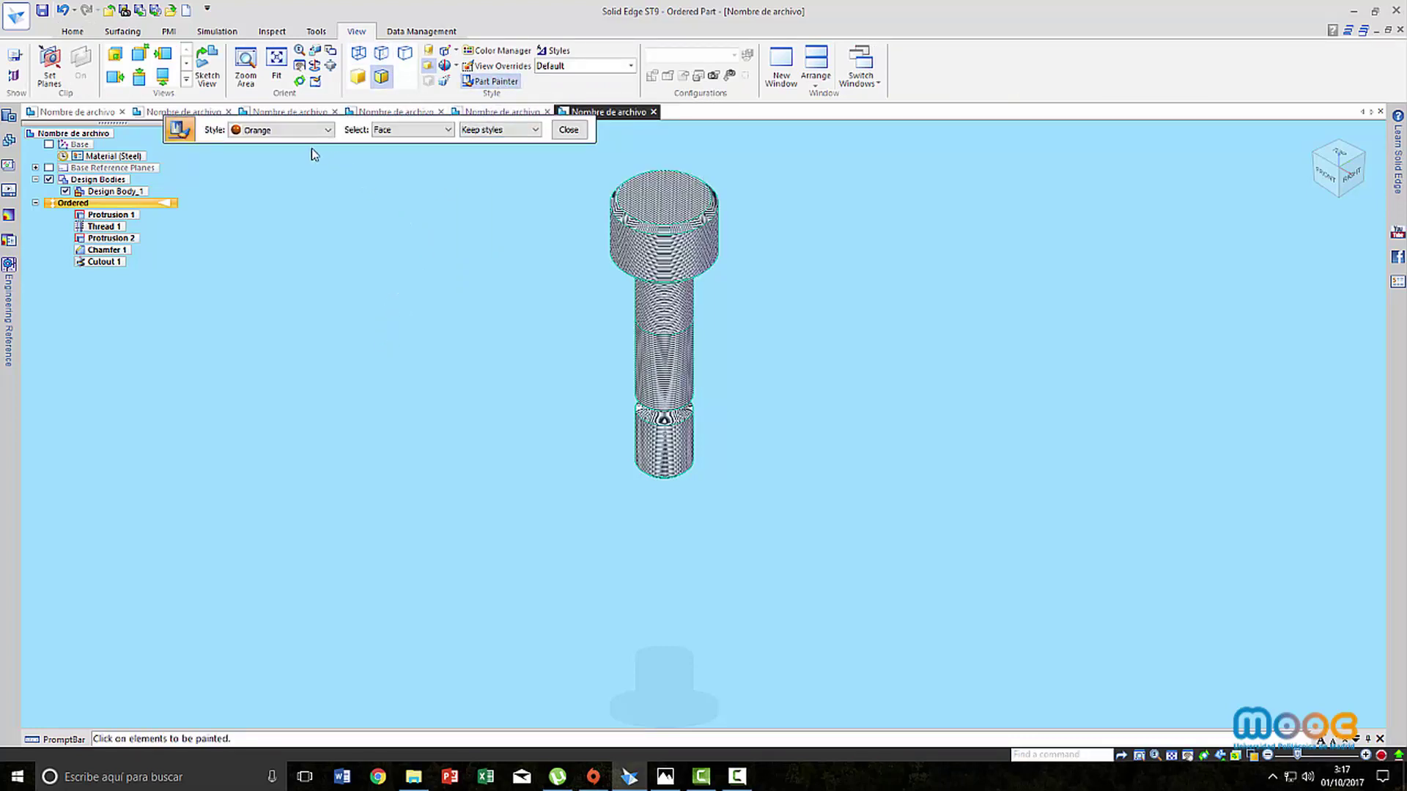
click(408, 131)
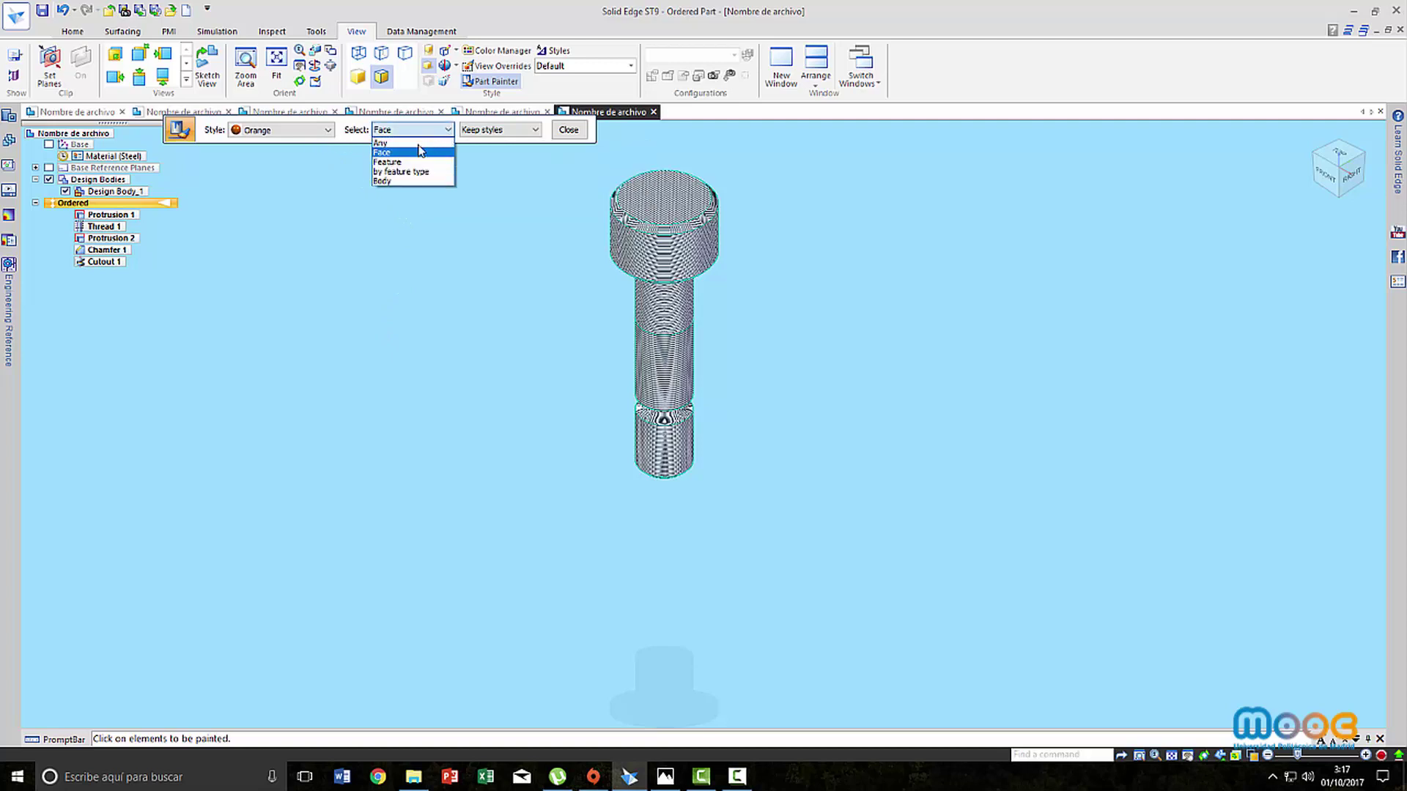
click(408, 162)
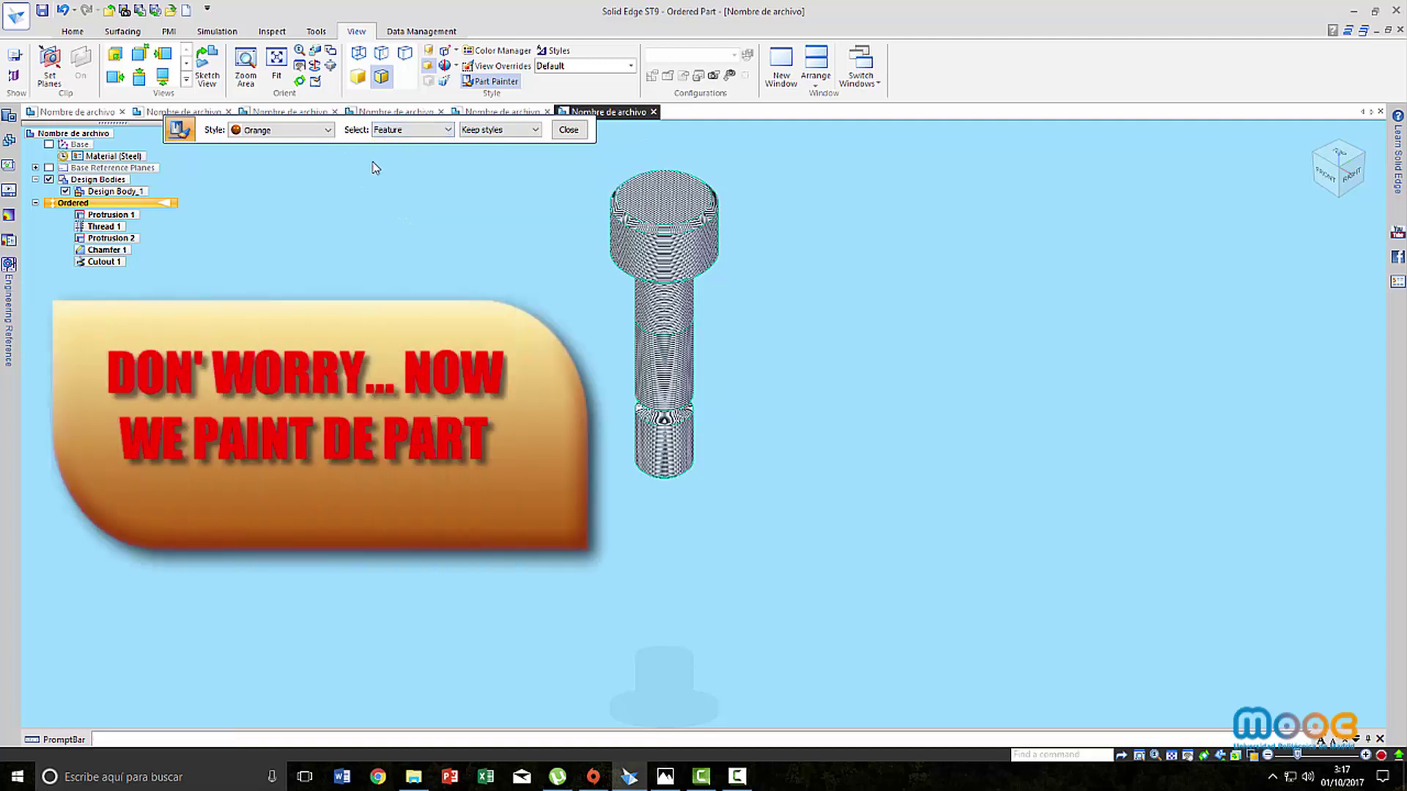
click(327, 132)
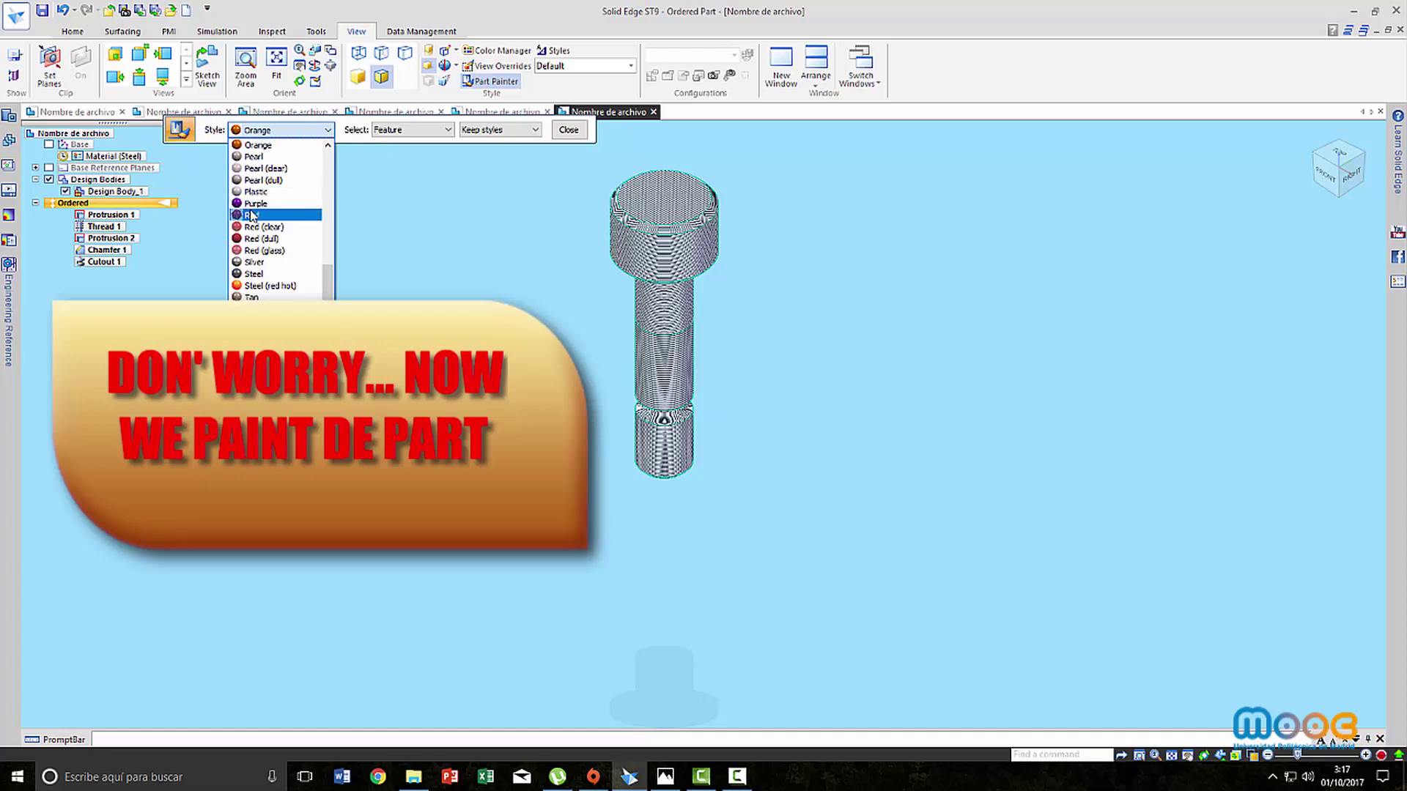
click(250, 215)
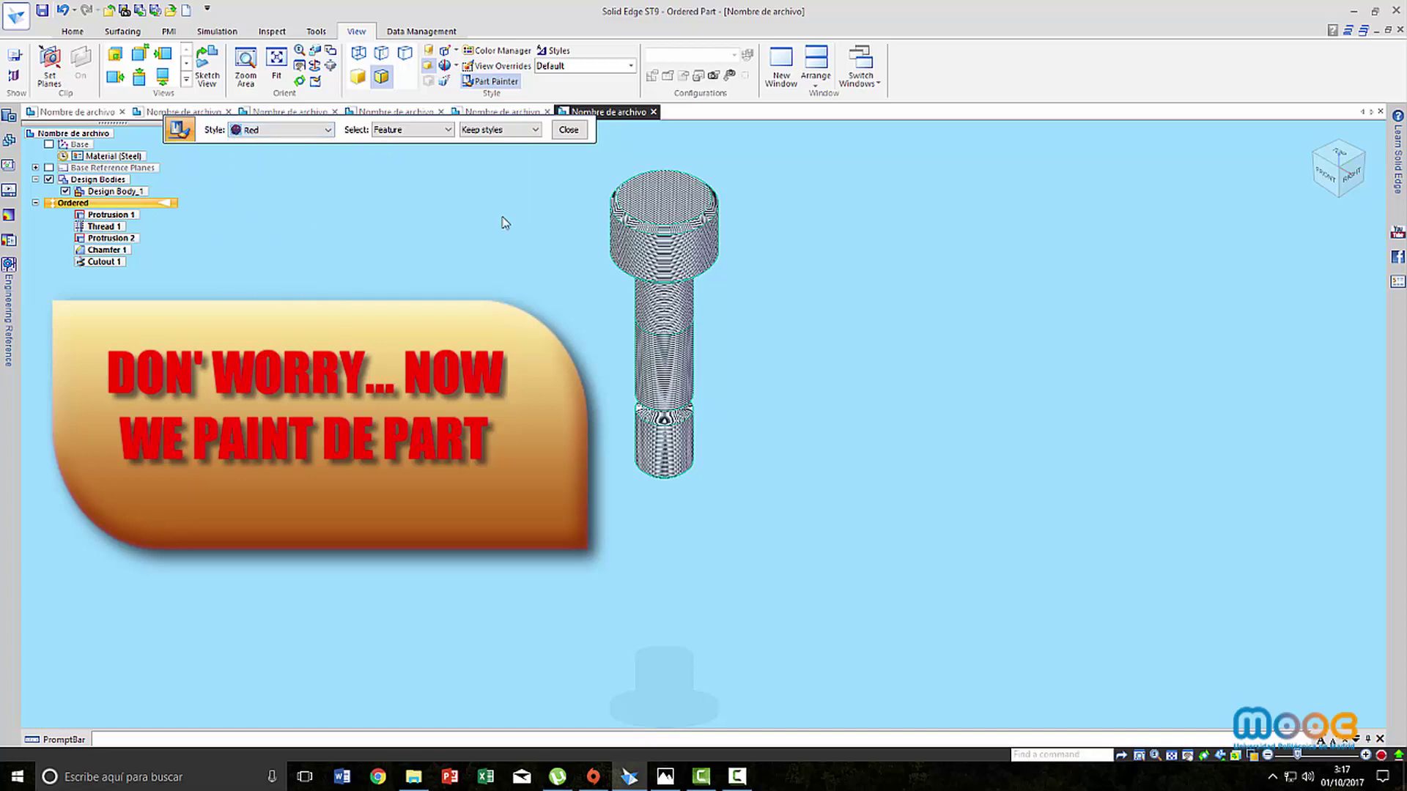
click(552, 257)
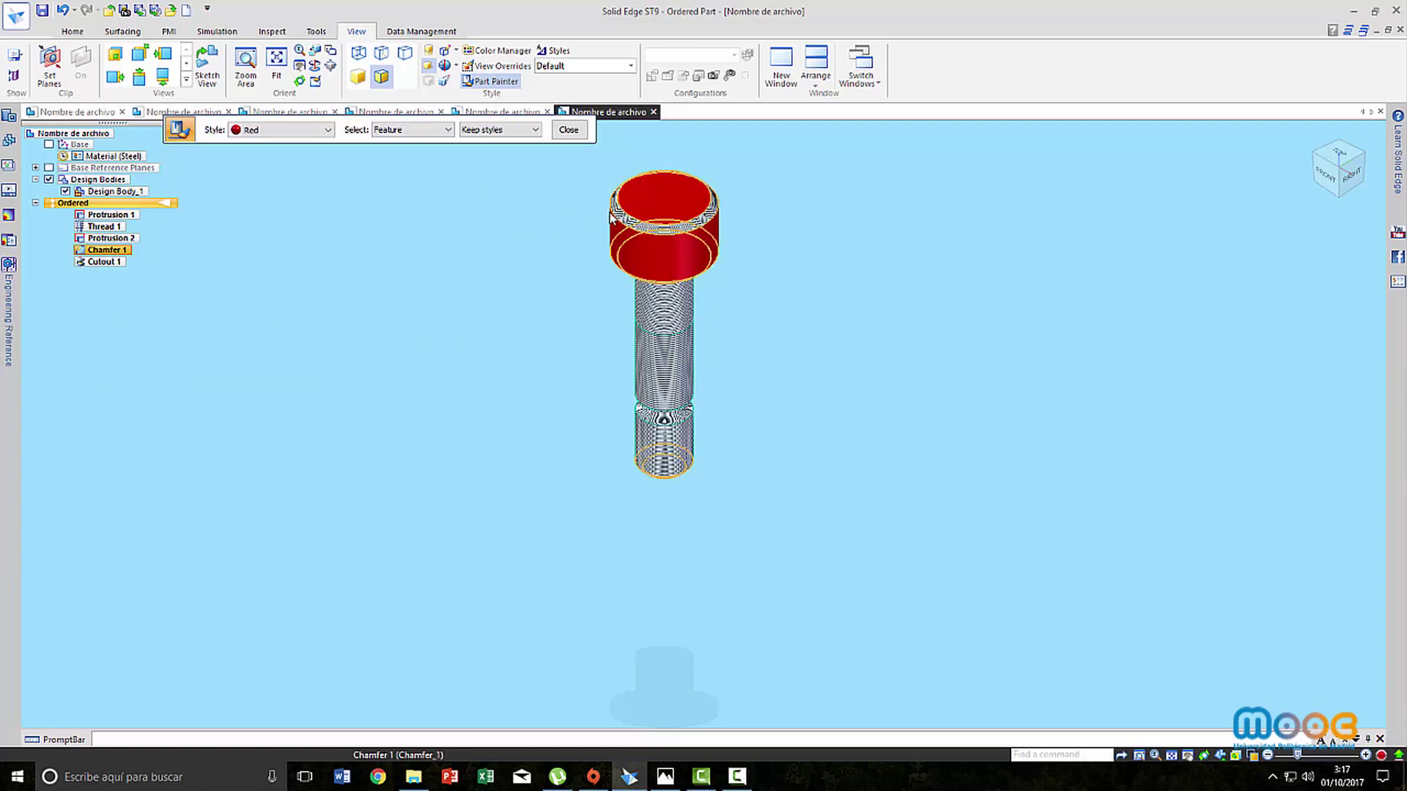
click(627, 221)
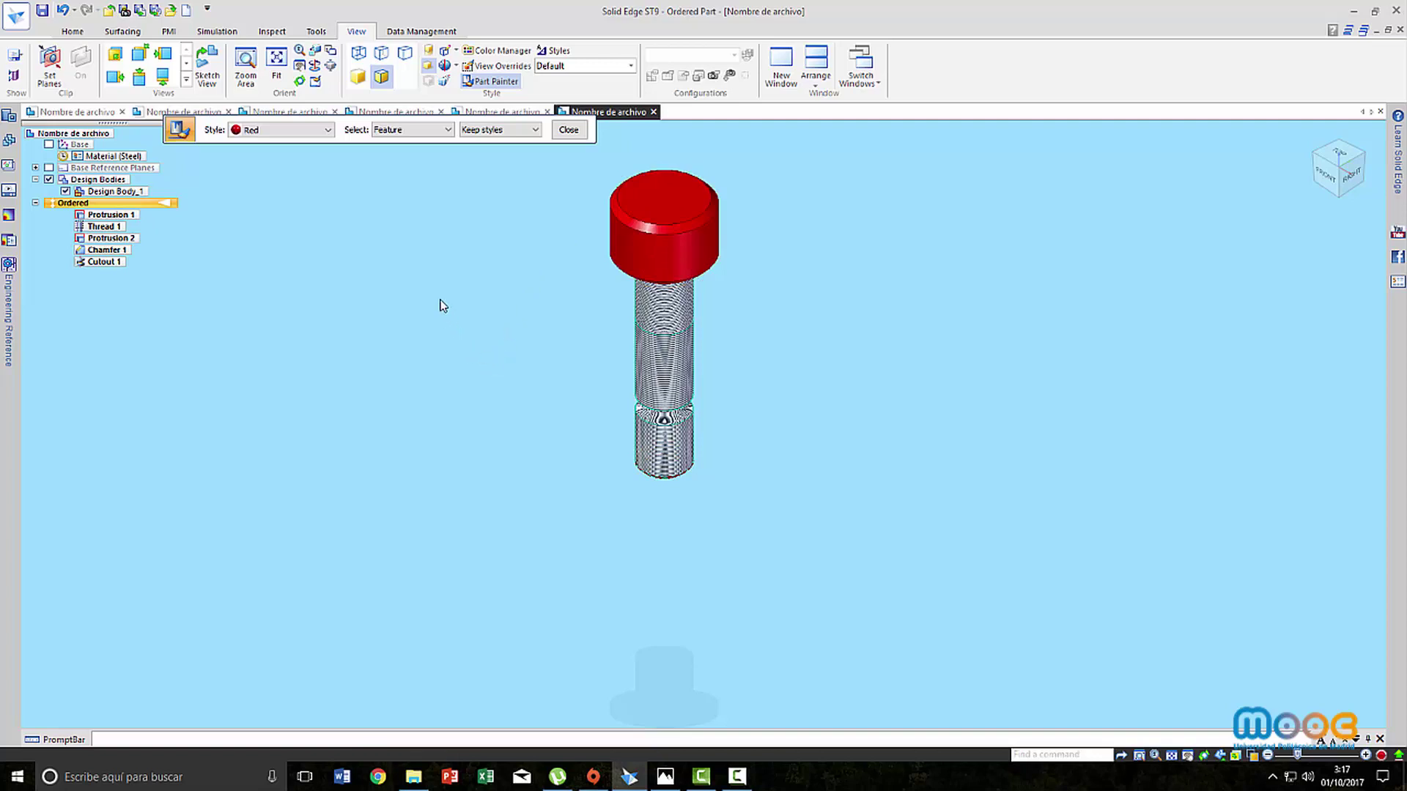
Paint the smooth shank face below the head with the Blue style using Part Painter with face selection
click(300, 82)
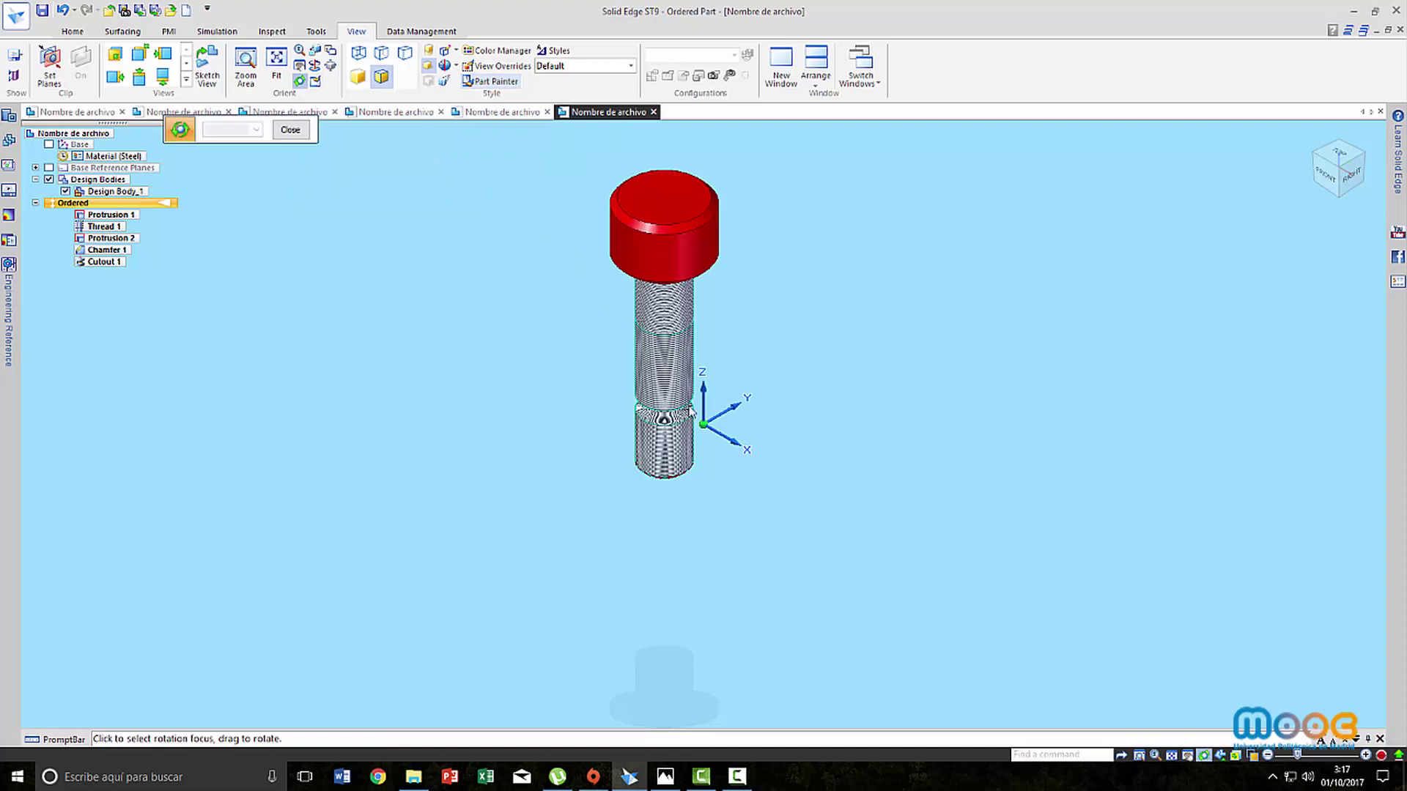
drag(724, 435, 770, 337)
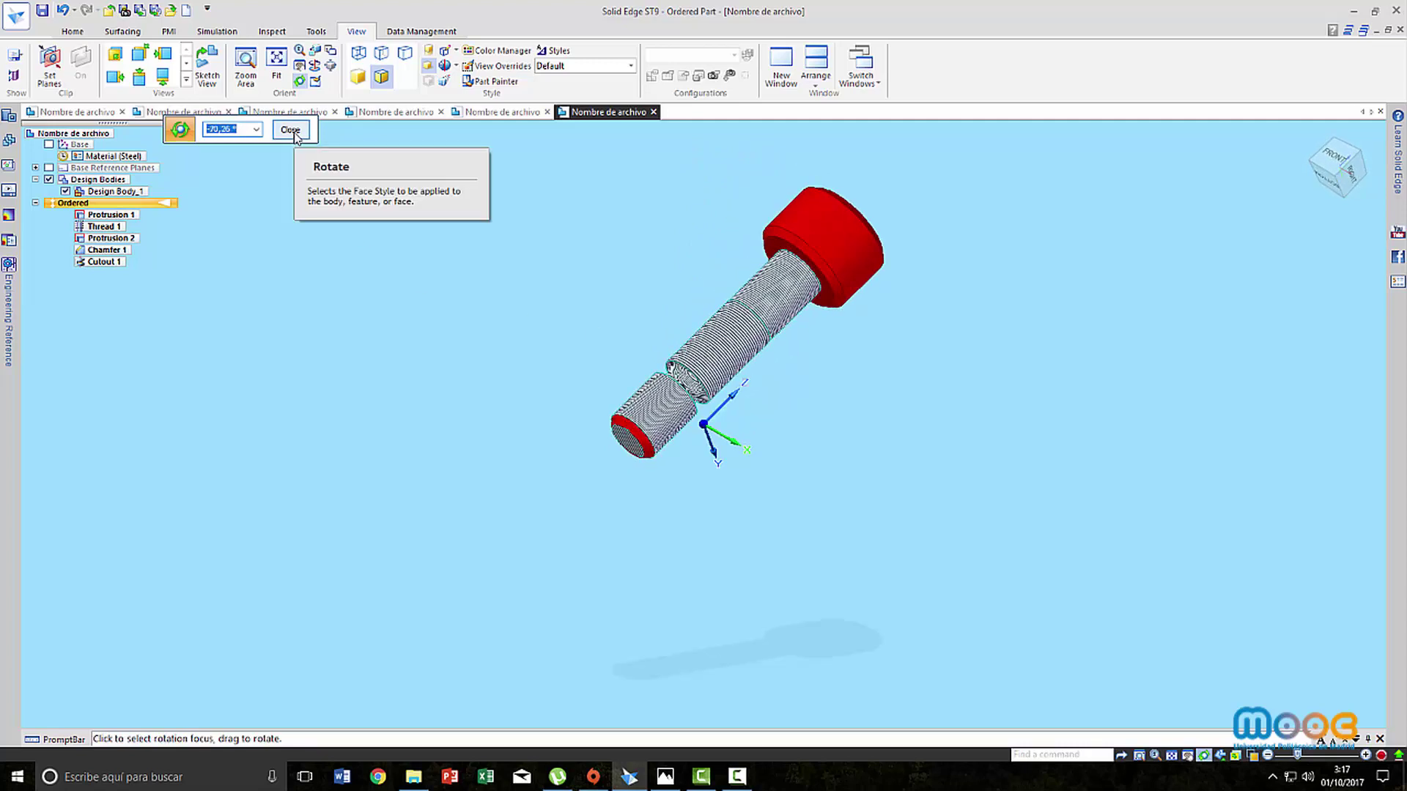
click(491, 81)
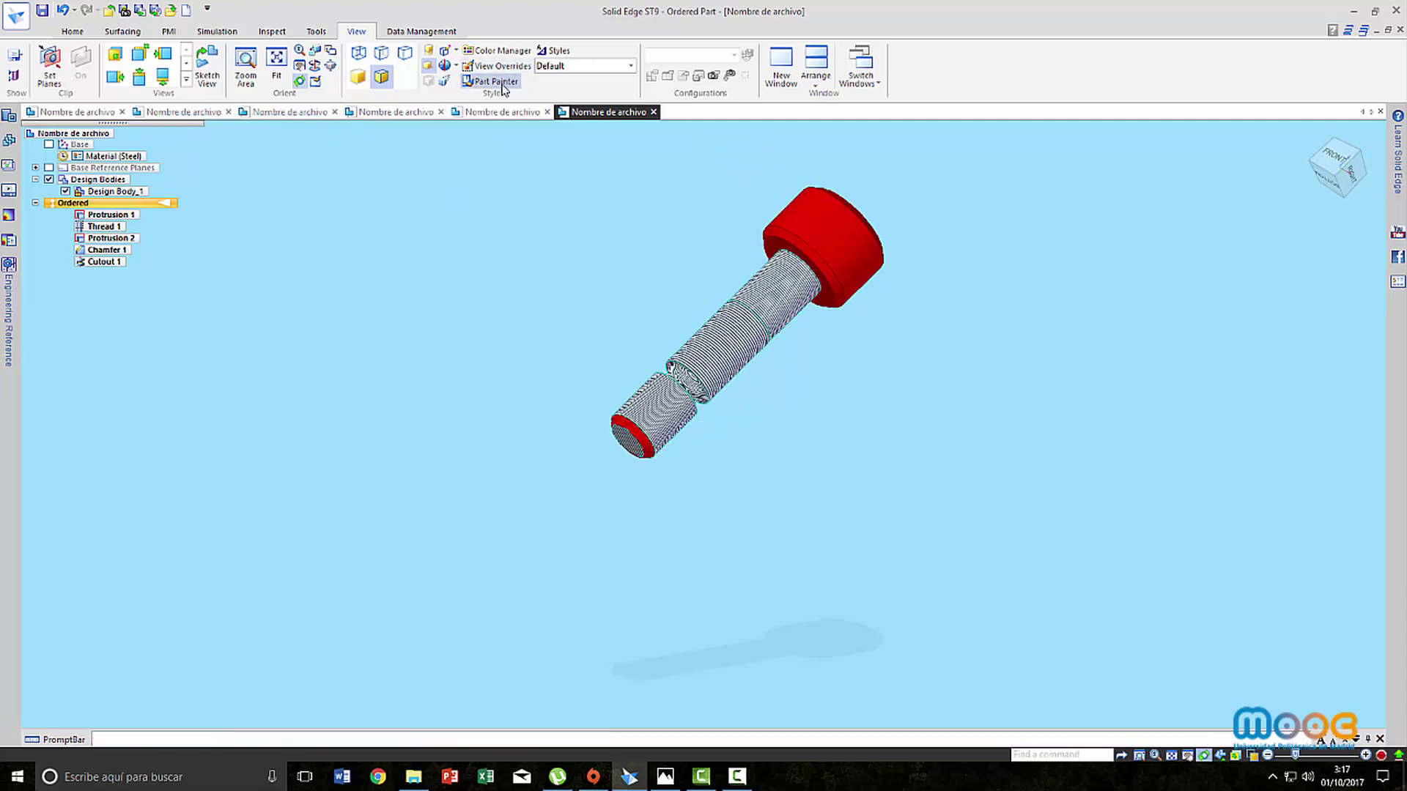
click(436, 135)
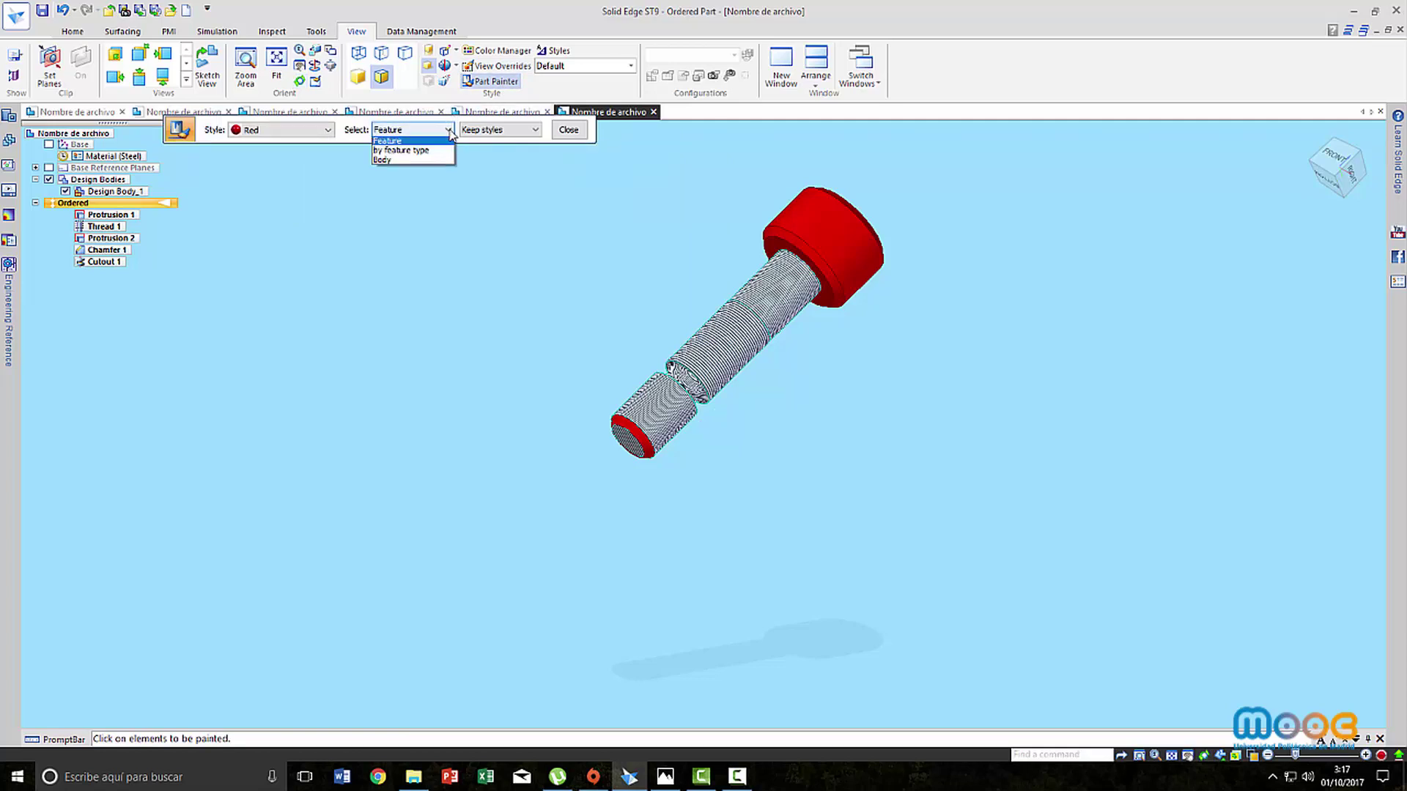
click(382, 153)
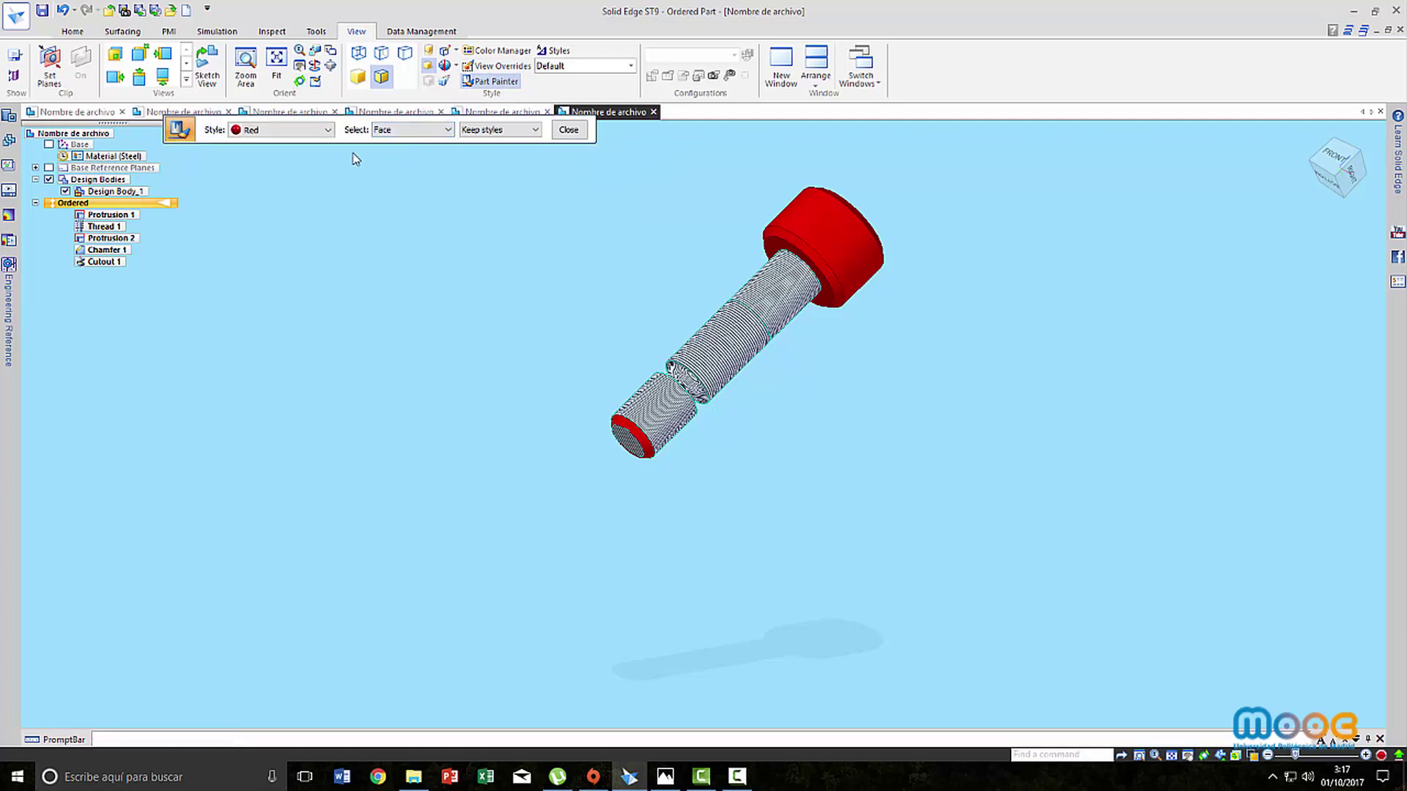
click(328, 131)
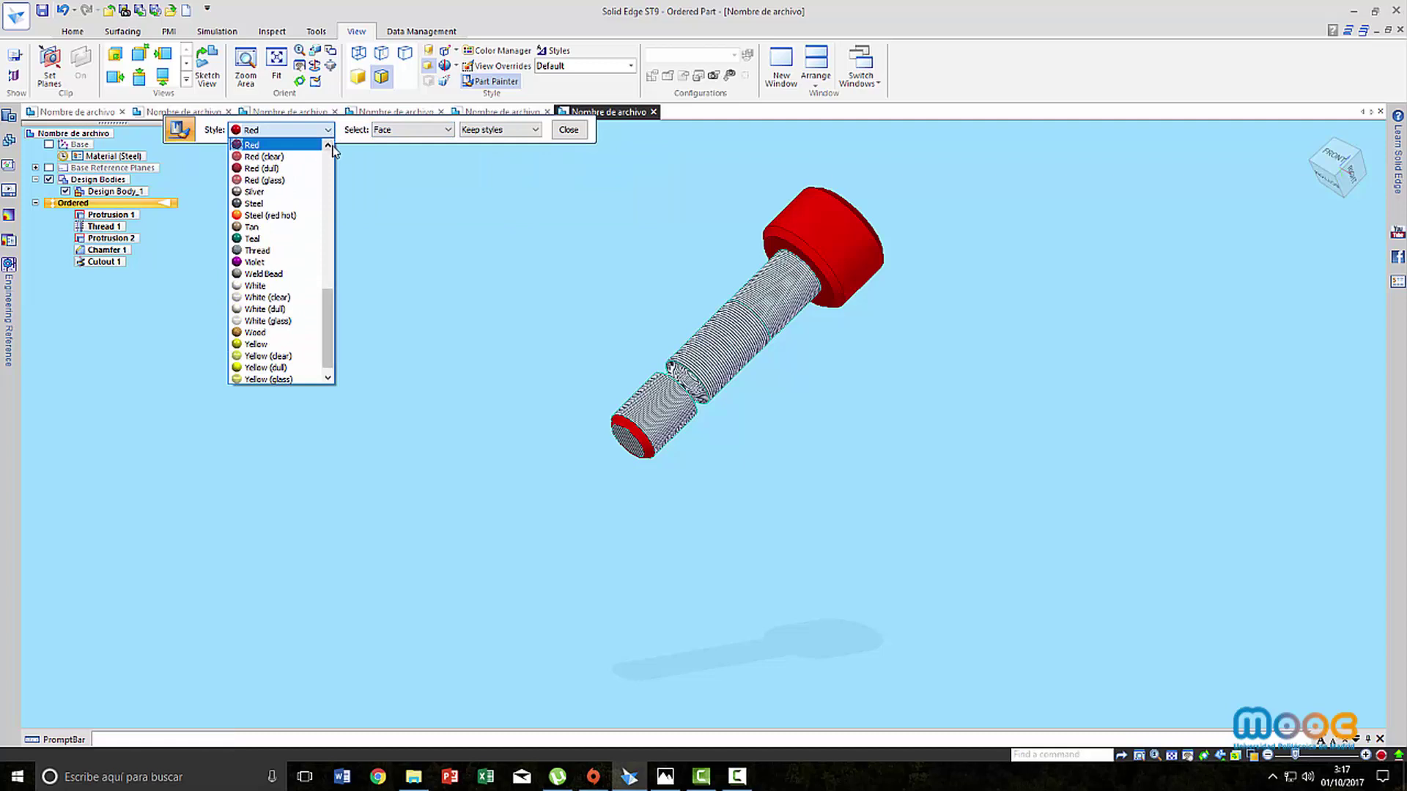
drag(332, 293, 335, 171)
click(267, 181)
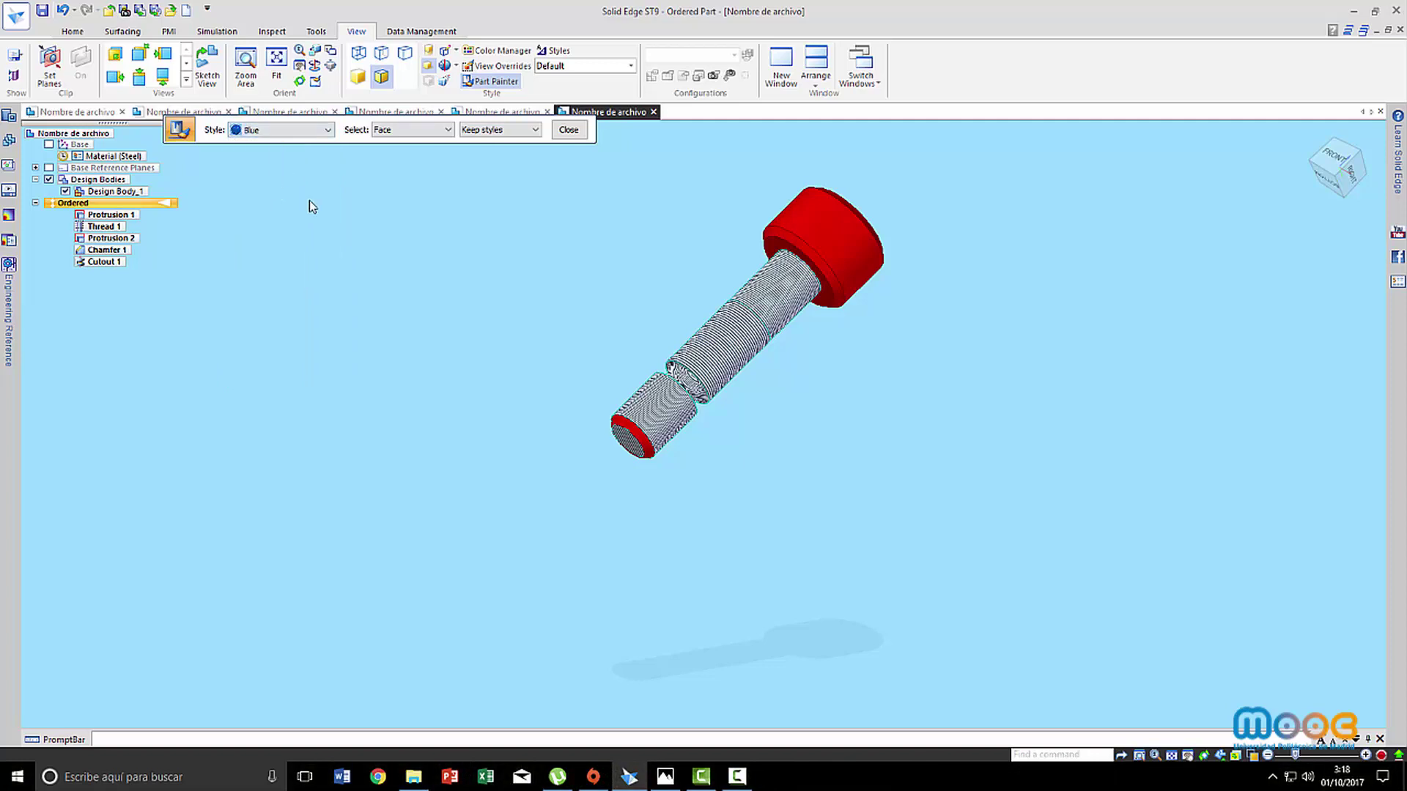
click(770, 291)
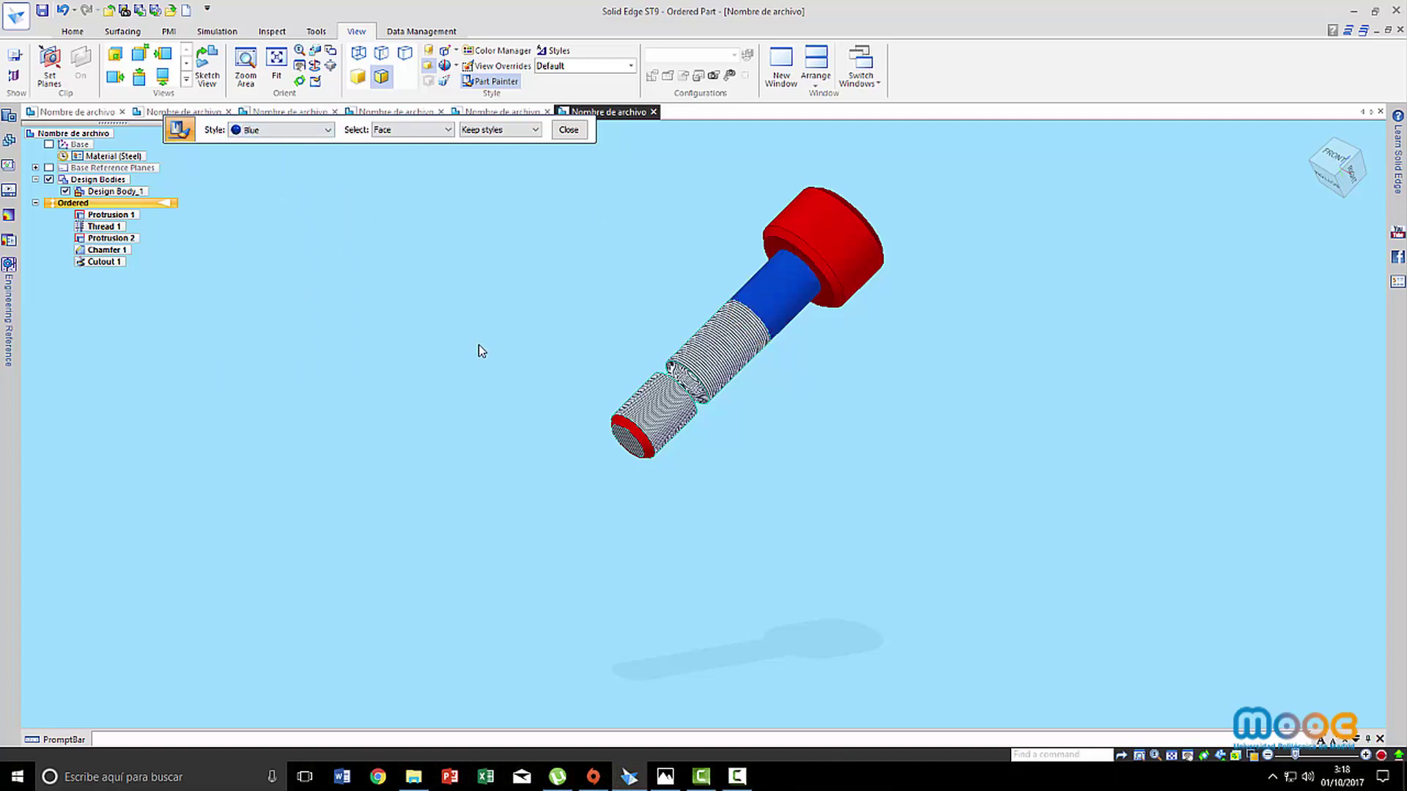
Paint the flat end face at the shank's chamfered tip with the Red style
click(327, 131)
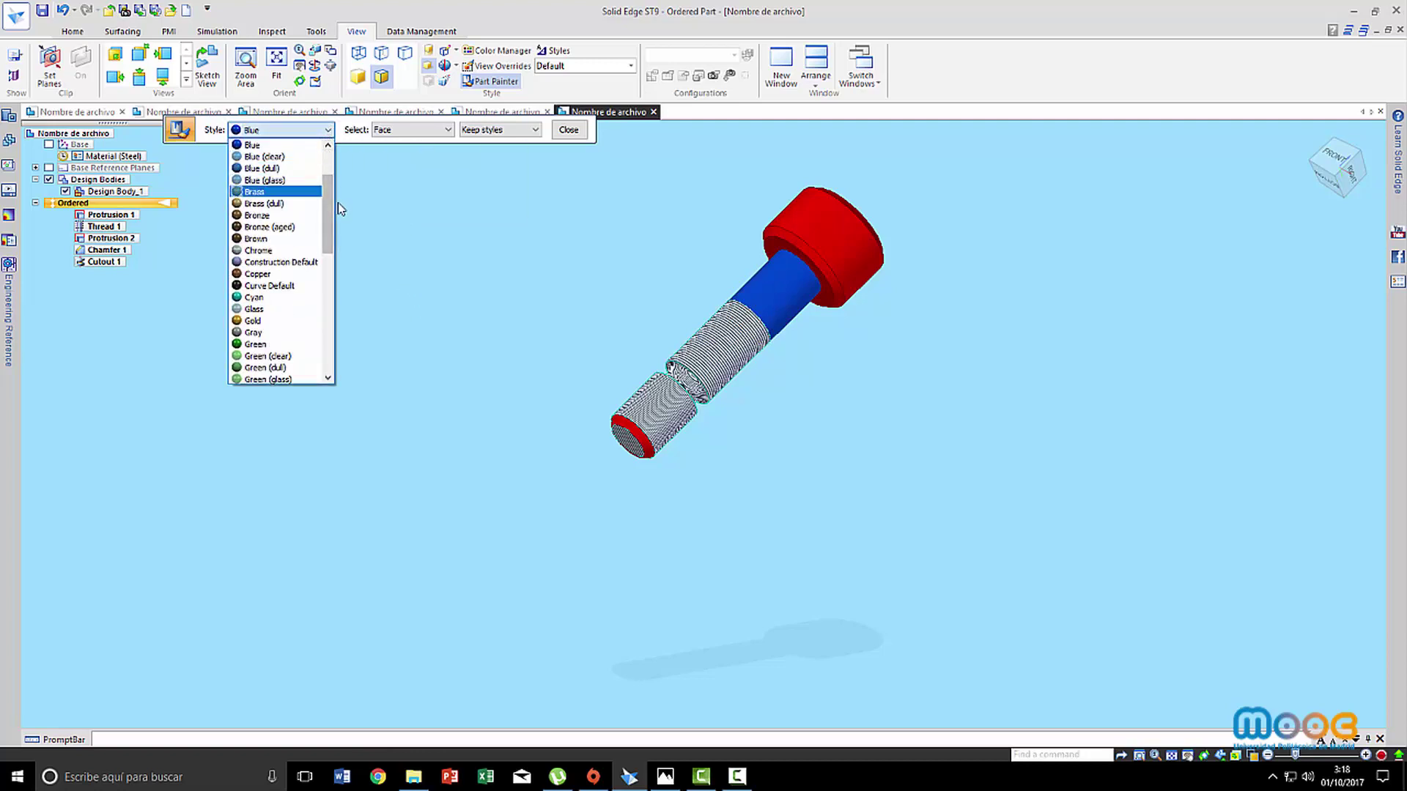
drag(328, 213, 345, 262)
click(258, 323)
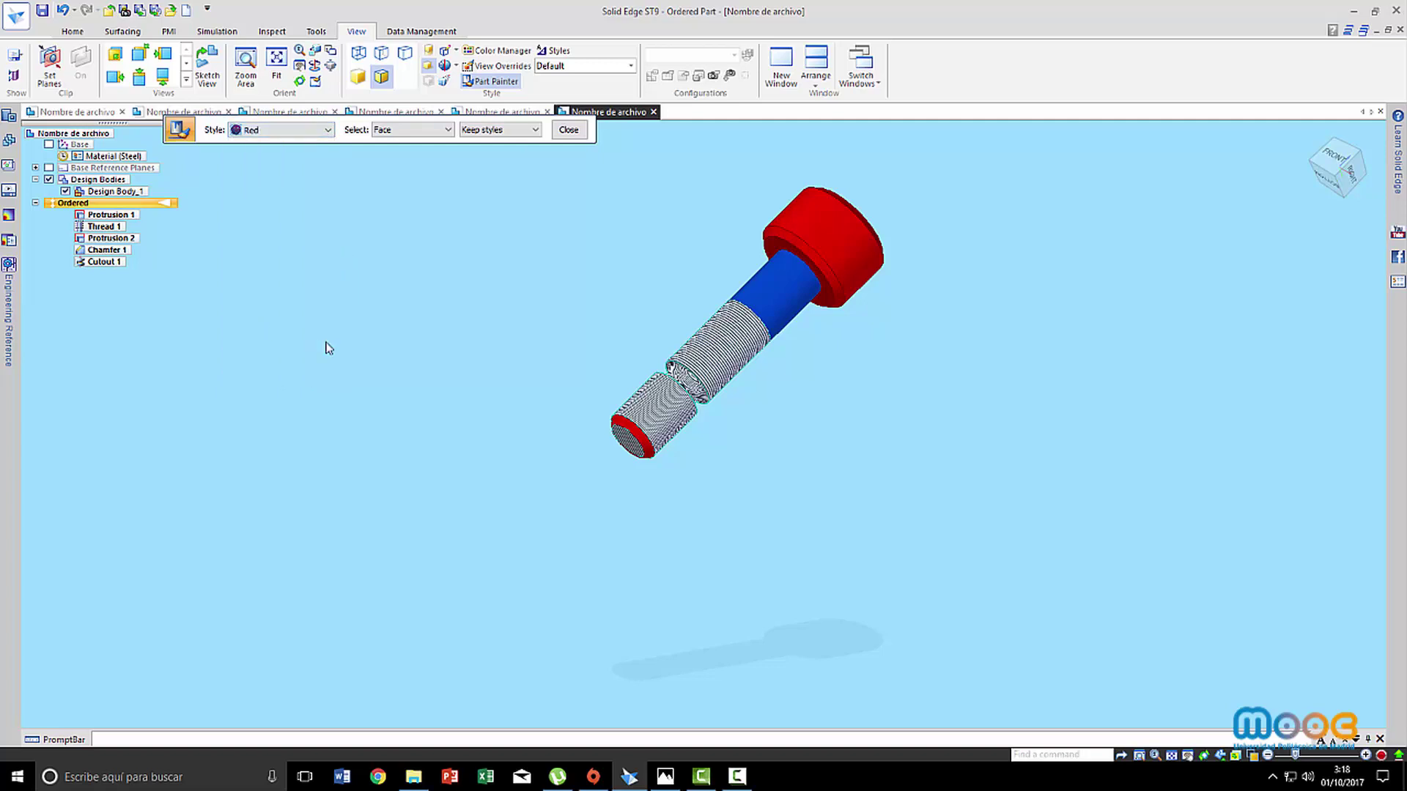
click(625, 445)
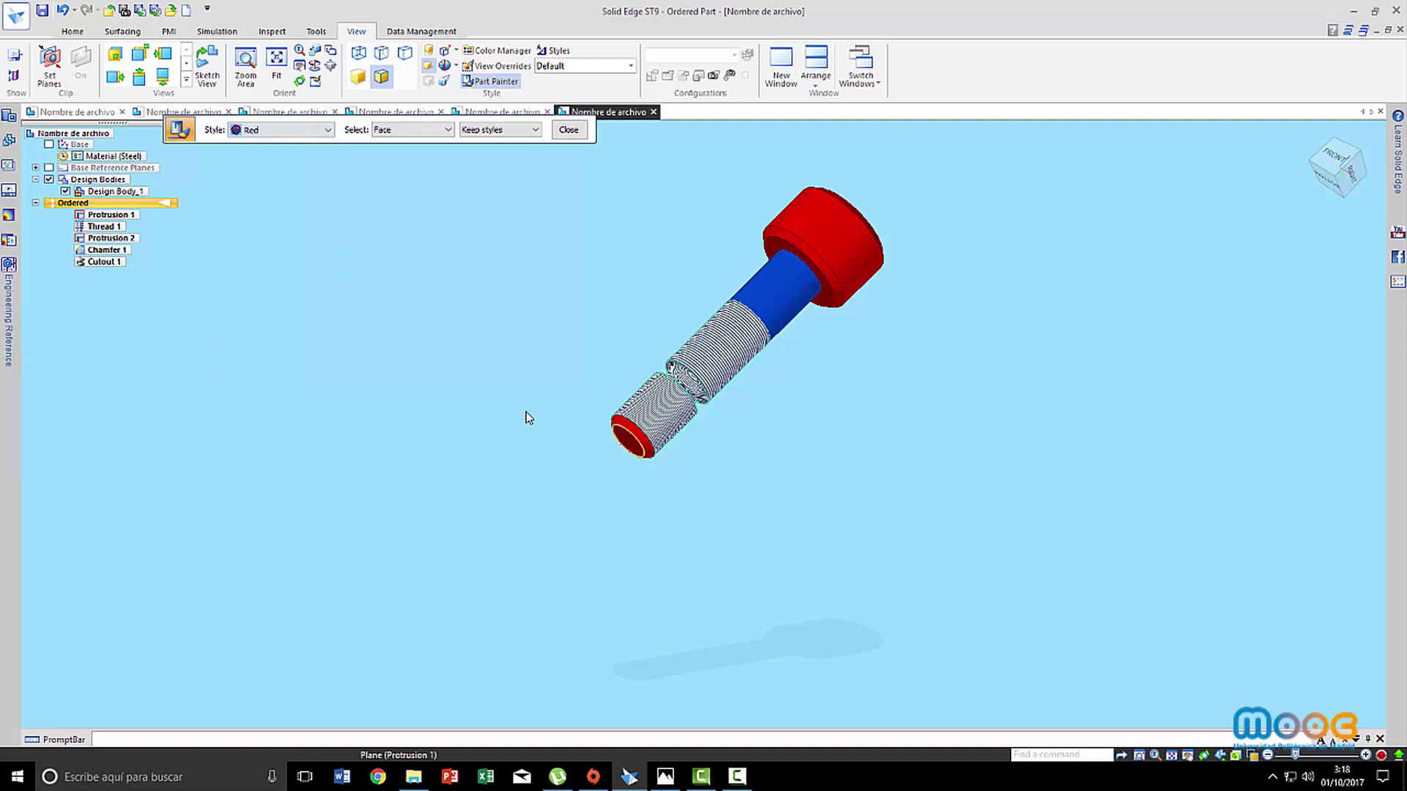
Paint the groove cutout on the threaded shank with the Orange style using feature selection
click(447, 130)
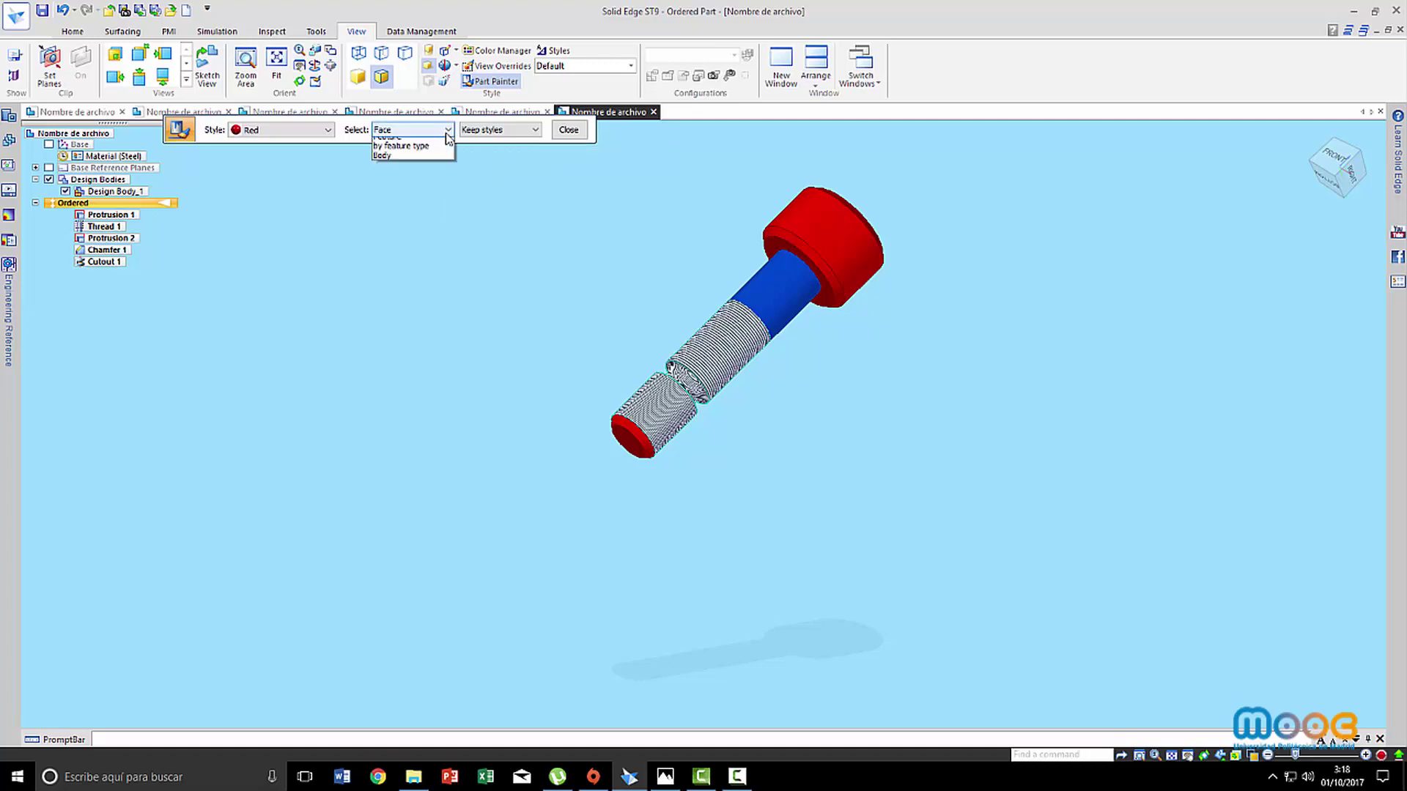
click(413, 162)
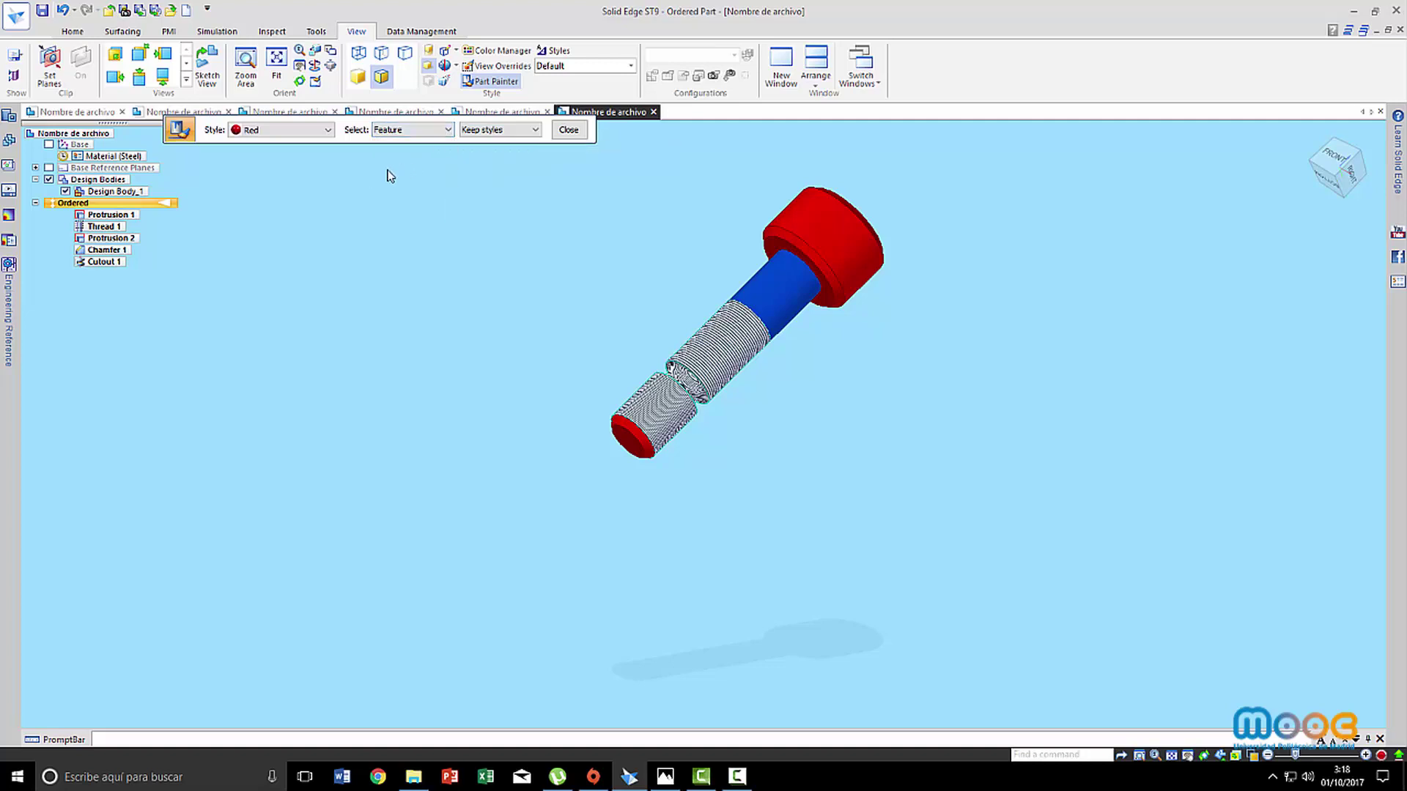
click(327, 131)
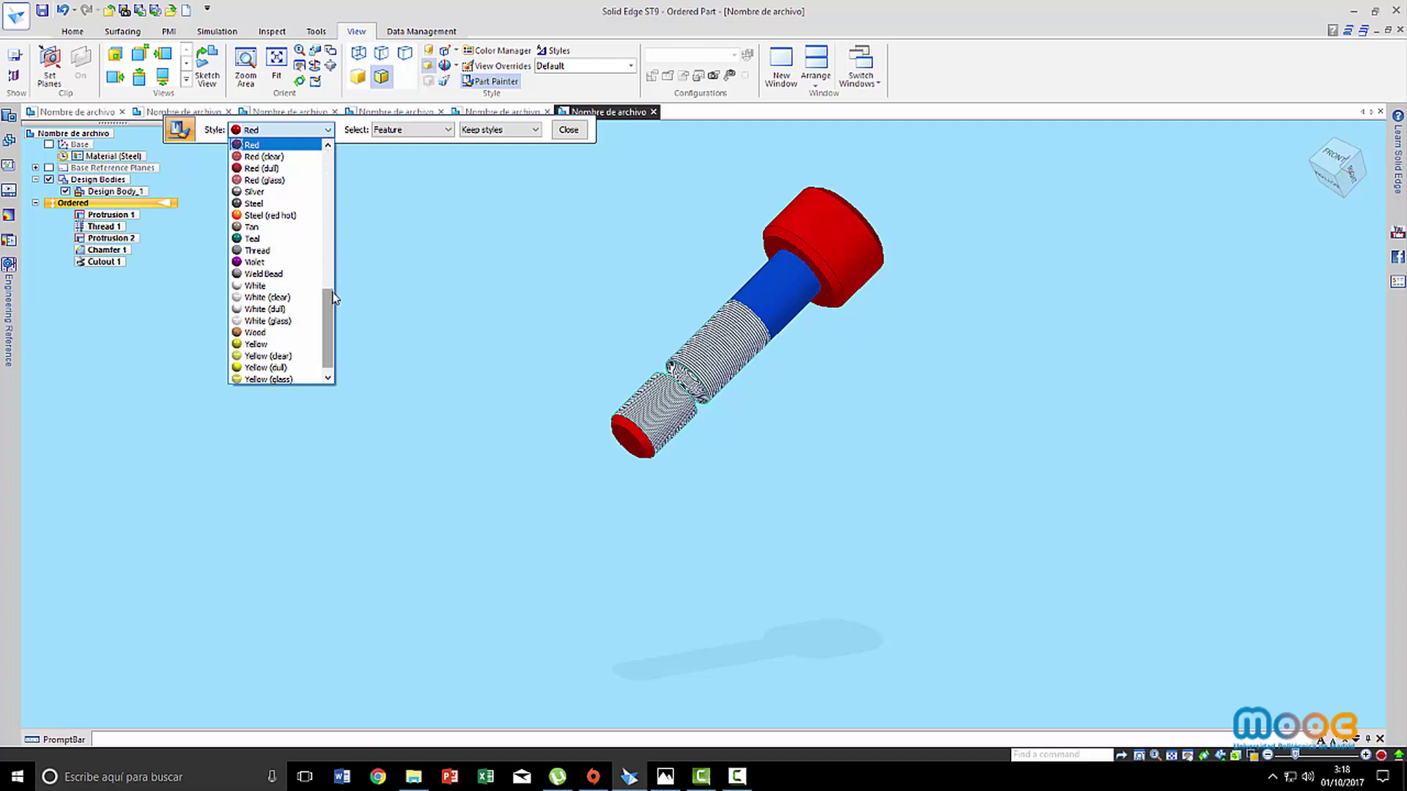
drag(335, 300, 337, 259)
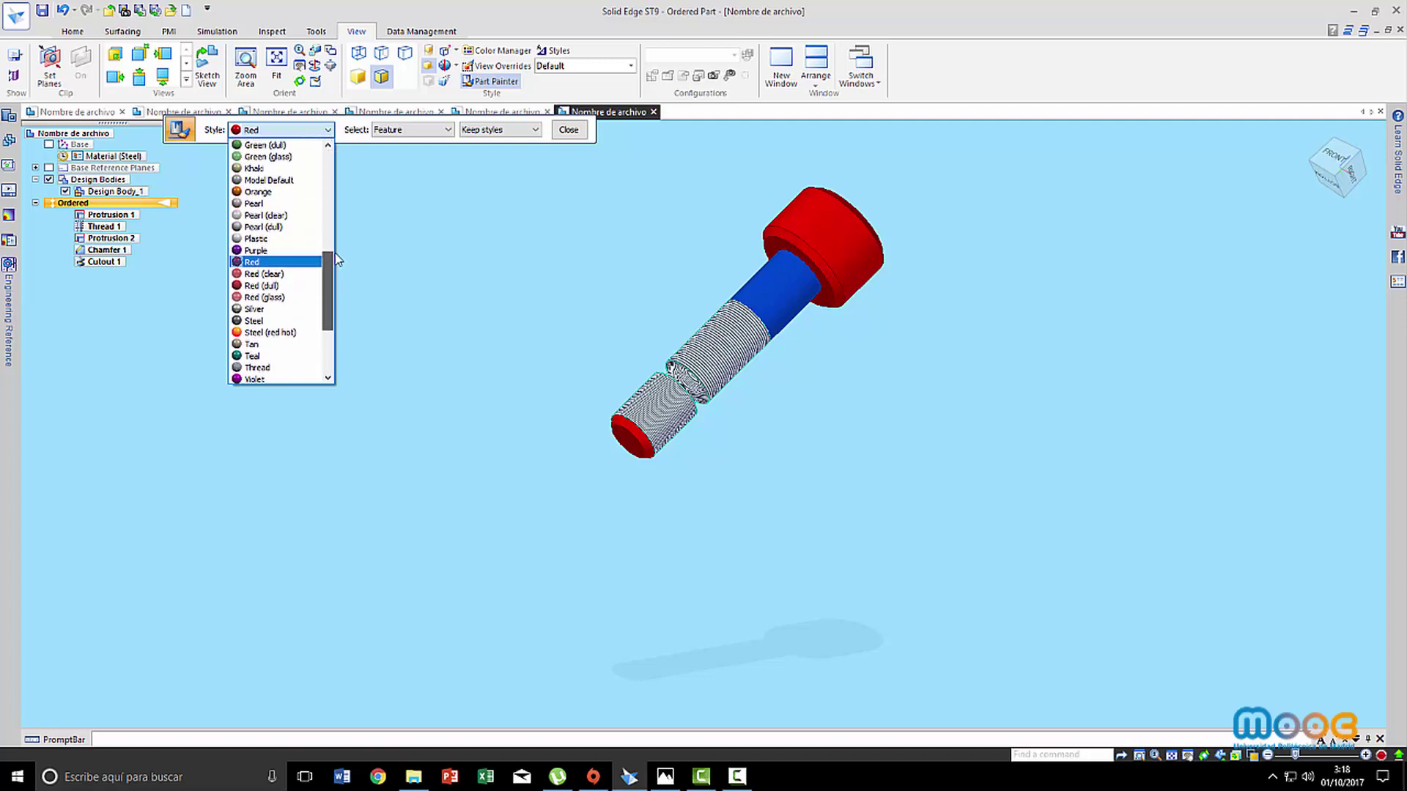
click(285, 192)
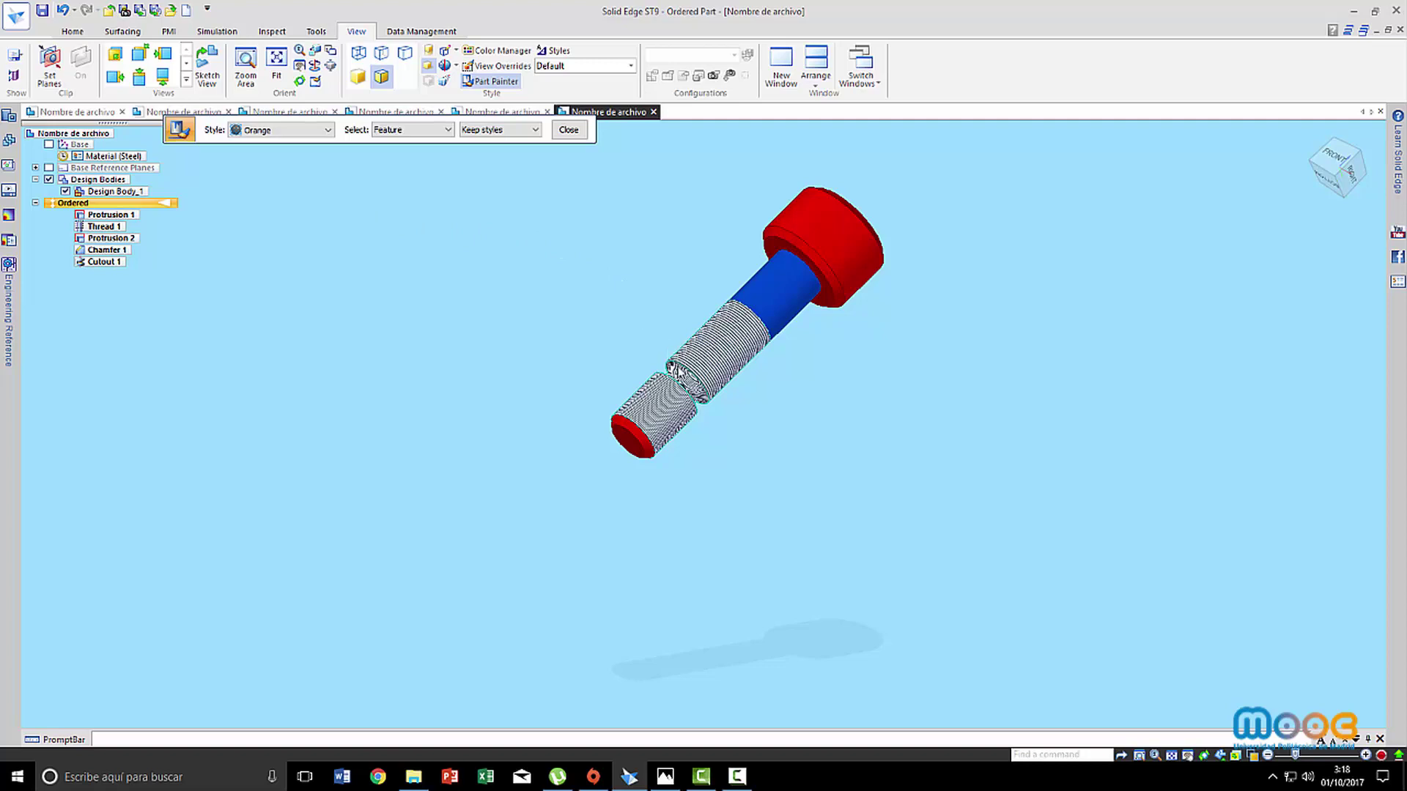
click(647, 363)
Show the part in isometric view and rotate it about the X axis to examine the painted faces and thread texture
key(ctrl+i)
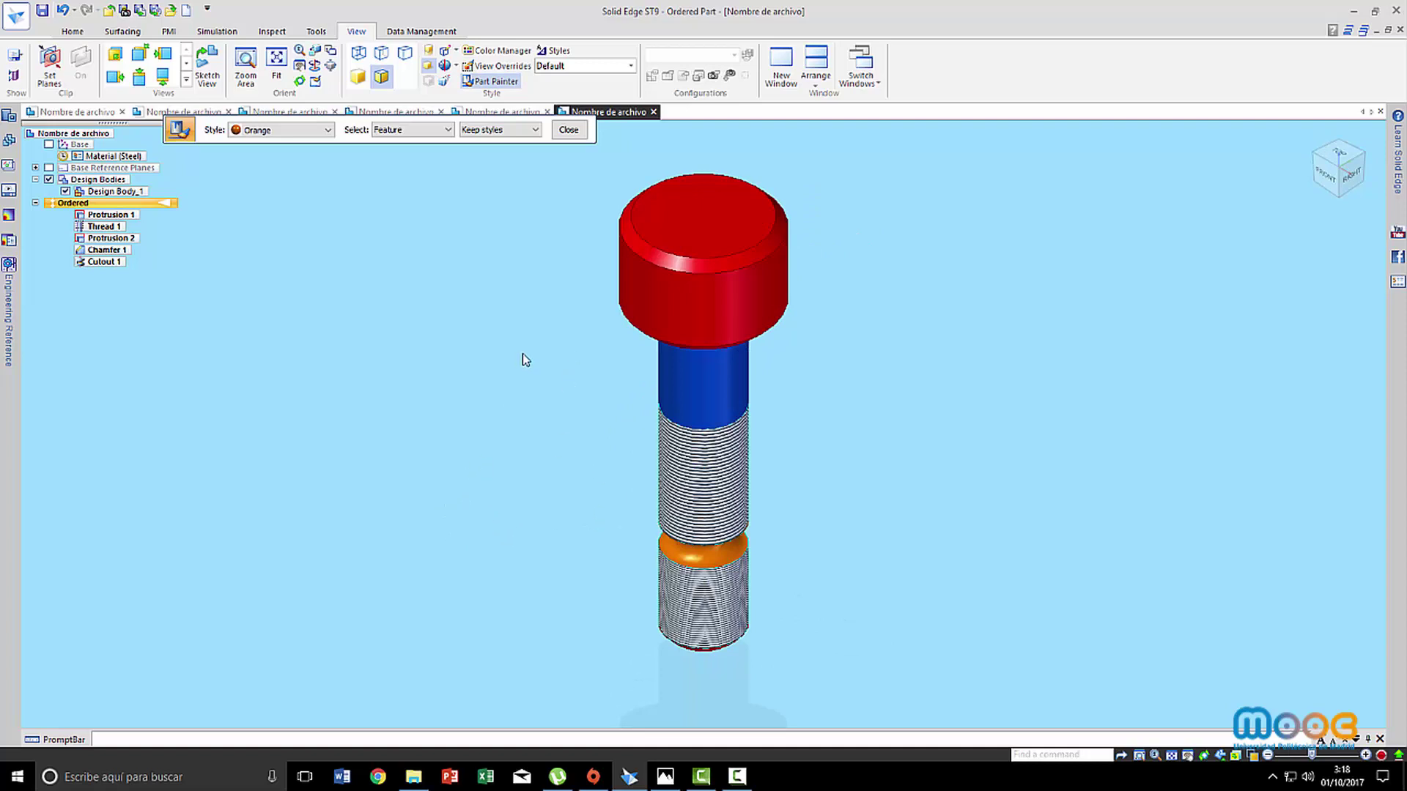
click(299, 80)
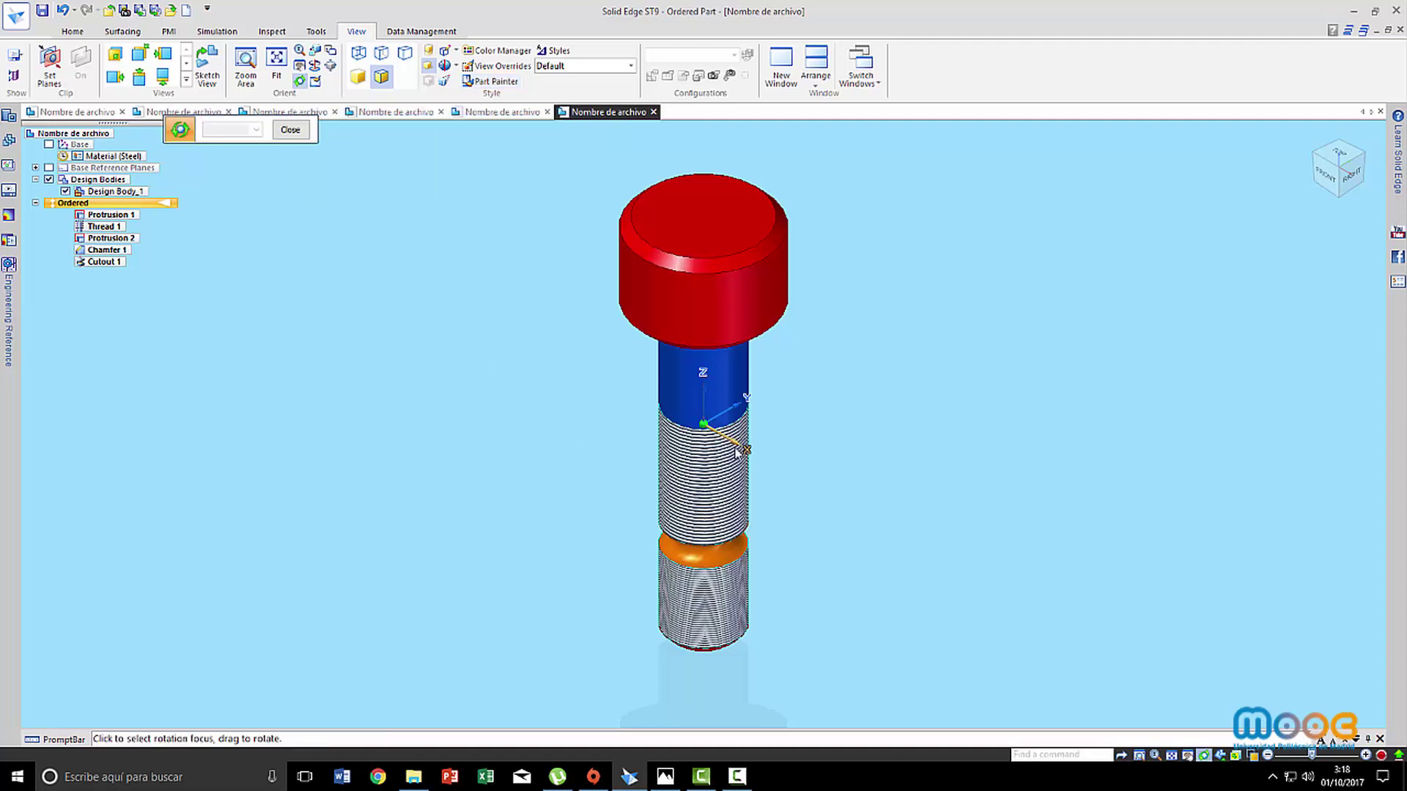
drag(741, 448, 776, 387)
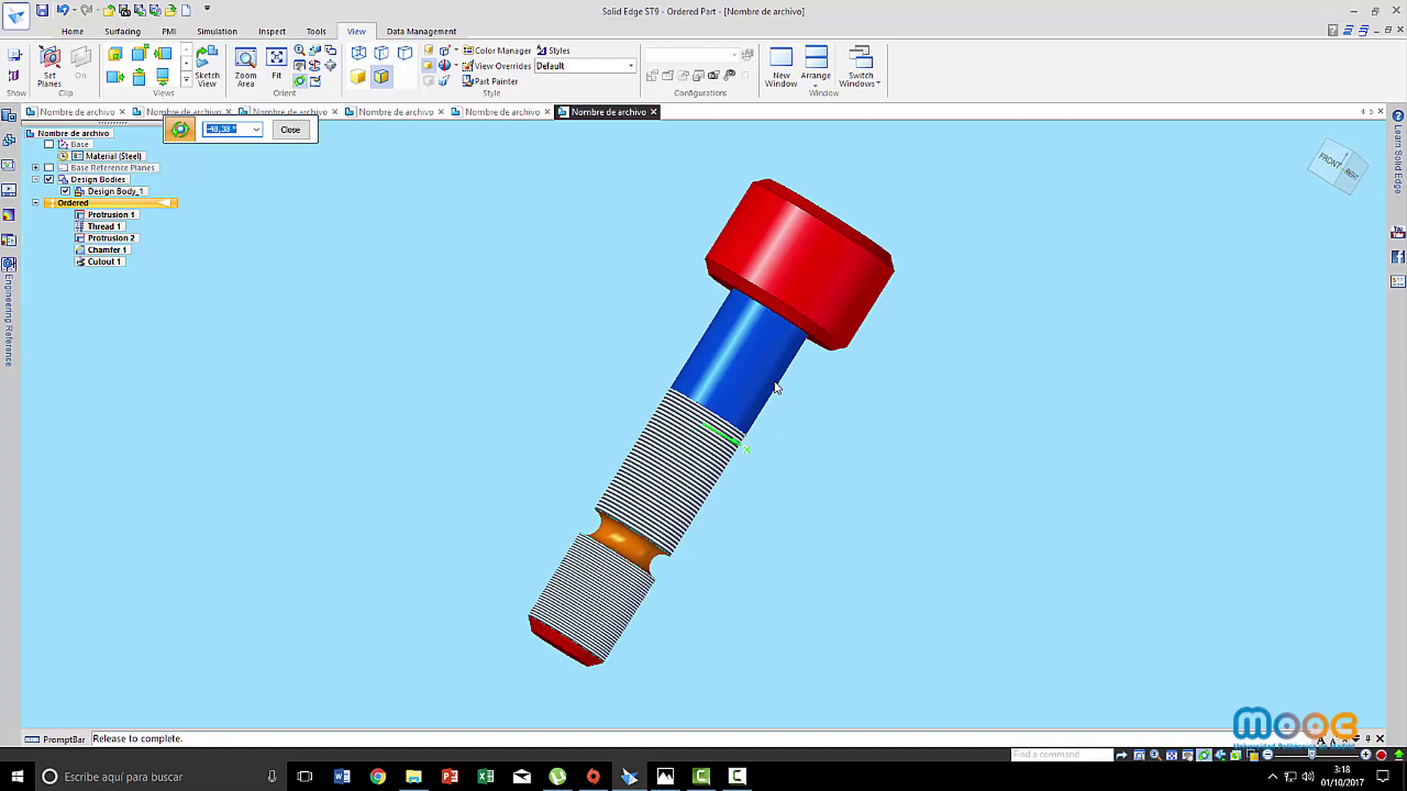
drag(777, 386, 777, 387)
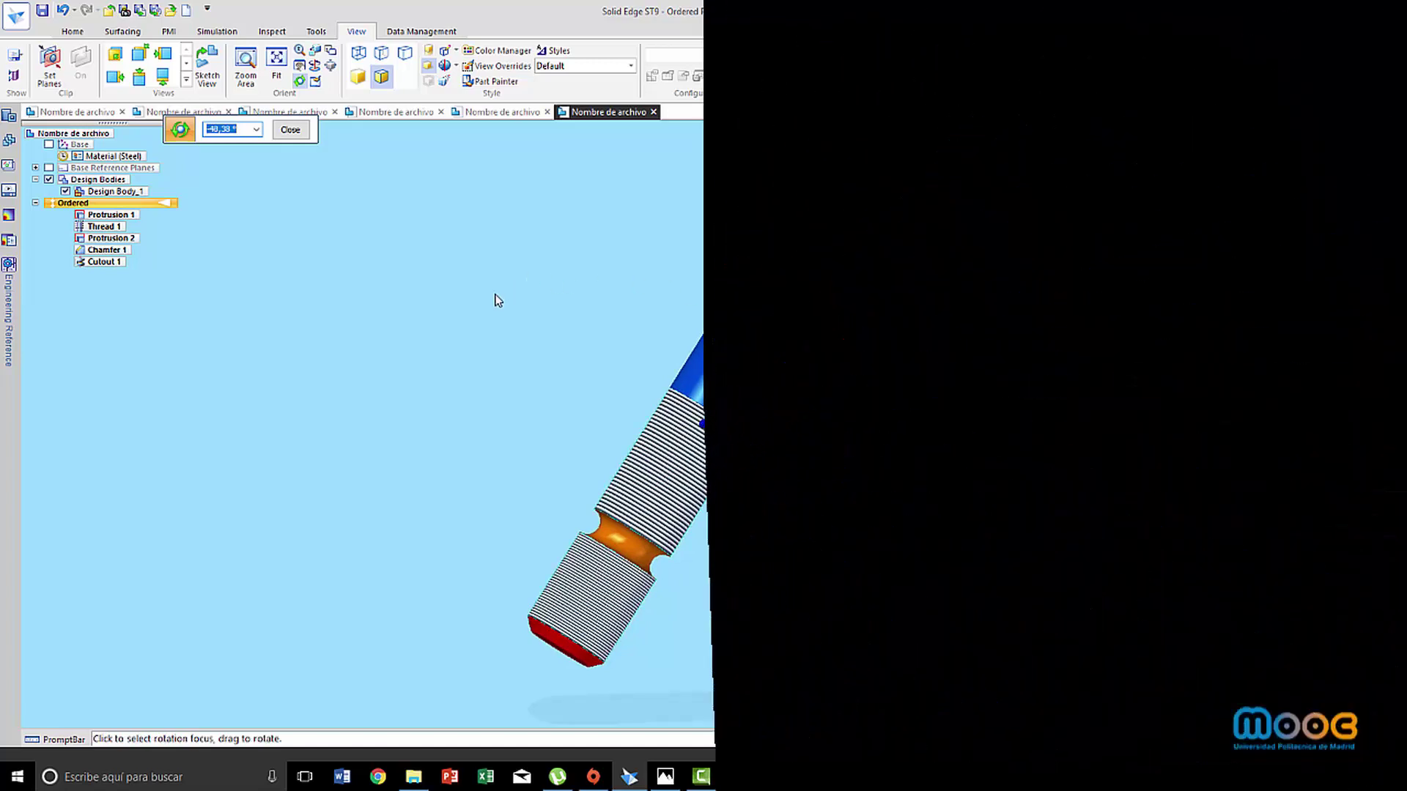